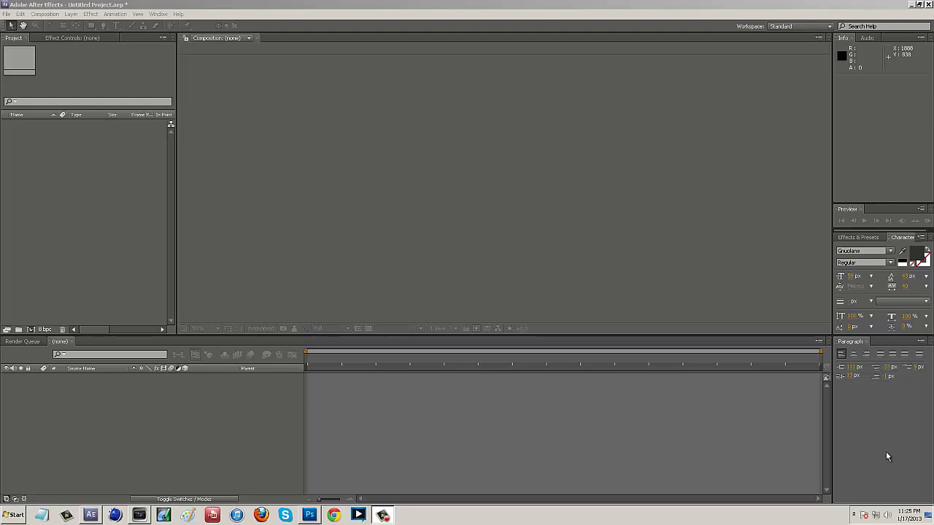
Create a new composition named 'Call Of Duty Cinematic'
{"action": "left_click", "coordinate": [45, 14]}
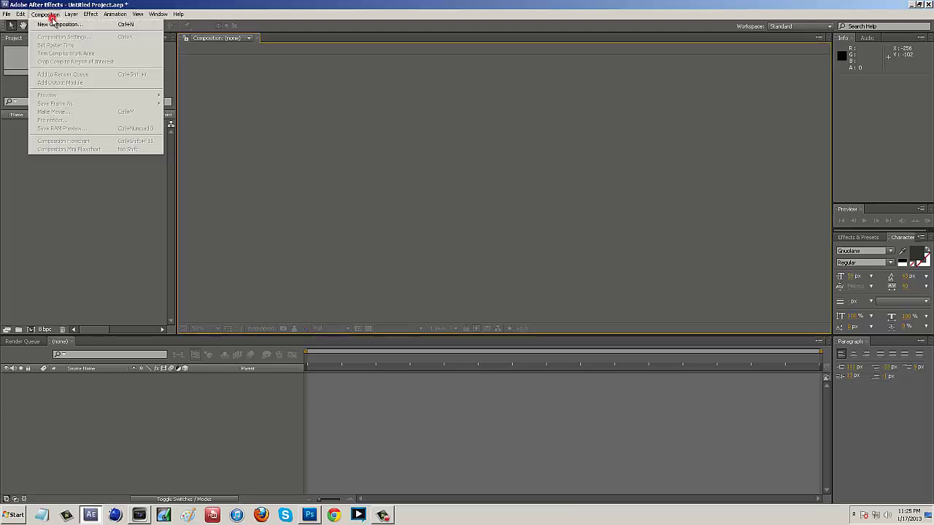
{"action": "left_click", "coordinate": [55, 25]}
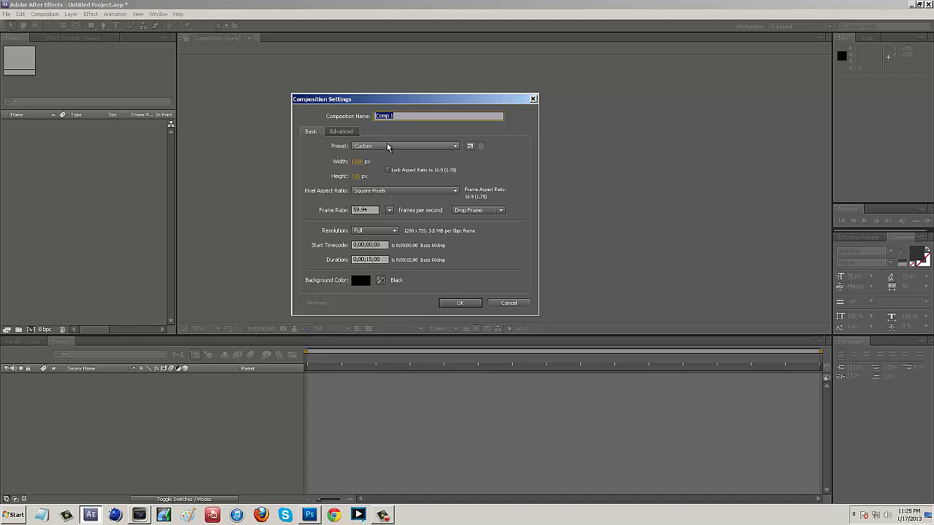
{"action": "type", "text": "C"}
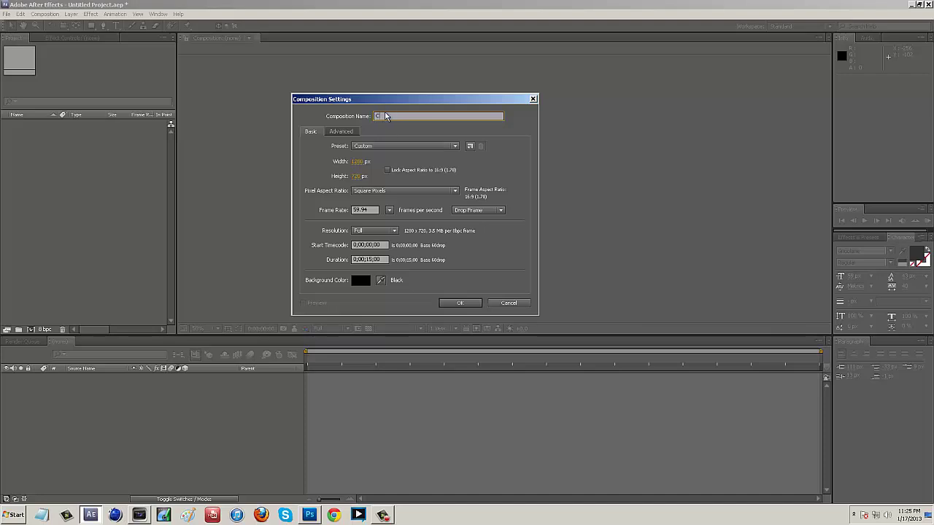
{"action": "type", "text": "all of Duty Cinematic"}
{"action": "left_click", "coordinate": [387, 116]}
{"action": "type", "text": "l Of"}
{"action": "left_click", "coordinate": [370, 162]}
Keep 1280×720 at 59.94 fps, set duration to 0;00;10;00, and confirm the composition
{"action": "left_click", "coordinate": [360, 176]}
{"action": "left_click", "coordinate": [370, 209]}
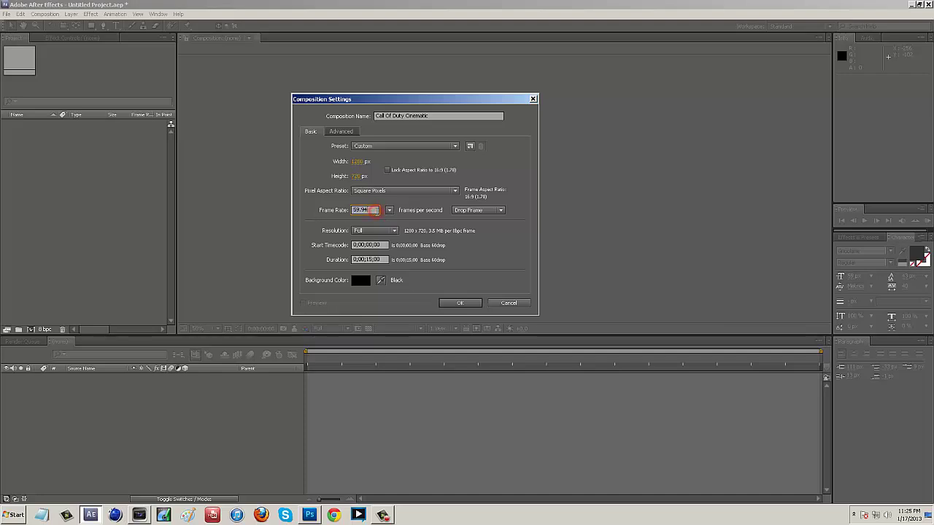
{"action": "left_click_drag", "start_coordinate": [373, 210], "coordinate": [353, 211]}
{"action": "double_click", "coordinate": [365, 210]}
{"action": "double_click", "coordinate": [363, 210]}
{"action": "left_click", "coordinate": [367, 210]}
{"action": "double_click", "coordinate": [372, 210]}
{"action": "left_click", "coordinate": [367, 260]}
{"action": "left_click", "coordinate": [370, 259]}
{"action": "type", "text": "1000"}
{"action": "left_click", "coordinate": [457, 303]}
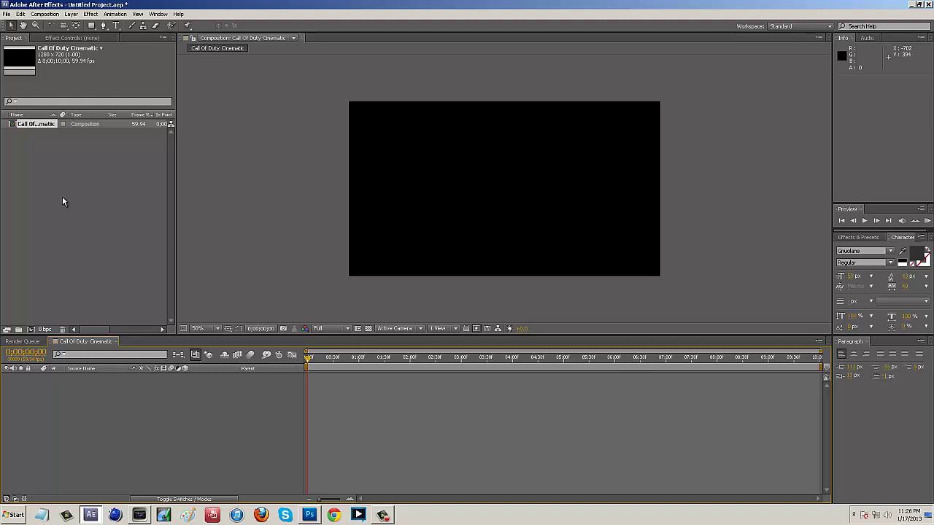
Move the Clip video from the desktop into the Cinematic Toolbox folder, then close that window
{"action": "left_click", "coordinate": [912, 4]}
{"action": "double_click", "coordinate": [826, 243]}
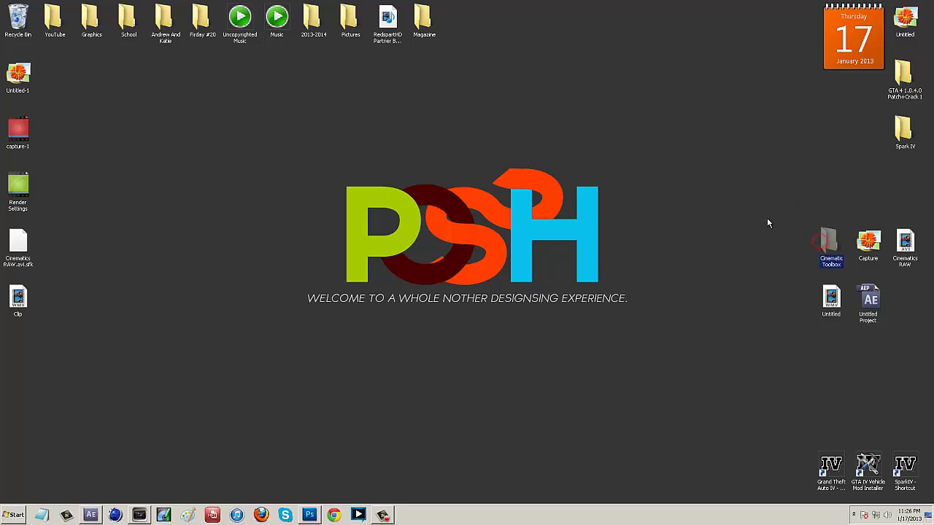
{"action": "left_click", "coordinate": [718, 231]}
{"action": "double_click", "coordinate": [830, 249]}
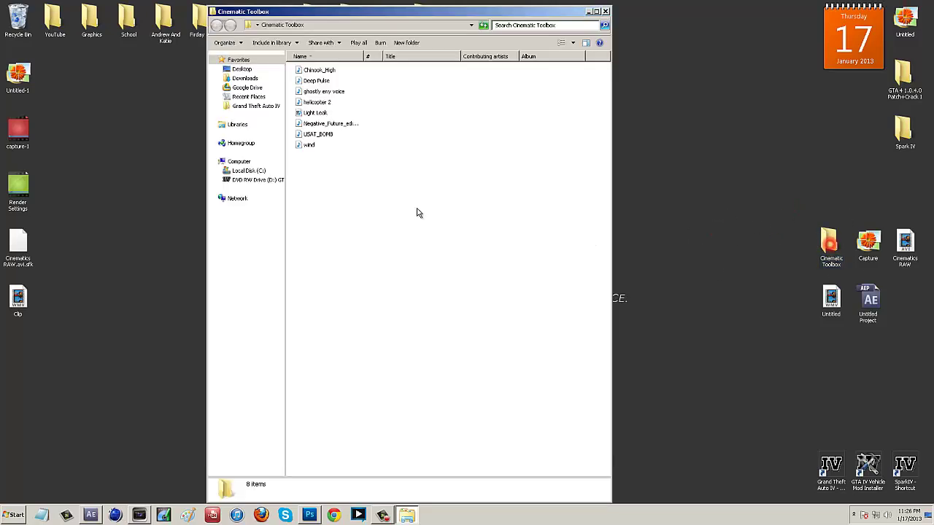
{"action": "left_click_drag", "start_coordinate": [419, 211], "coordinate": [285, 63]}
{"action": "left_click", "coordinate": [423, 177]}
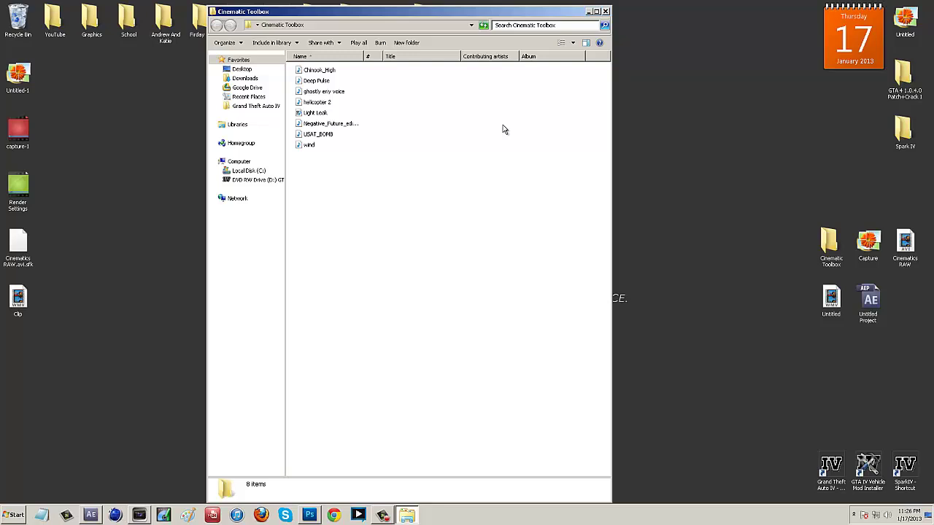
{"action": "left_click_drag", "start_coordinate": [18, 298], "coordinate": [417, 233]}
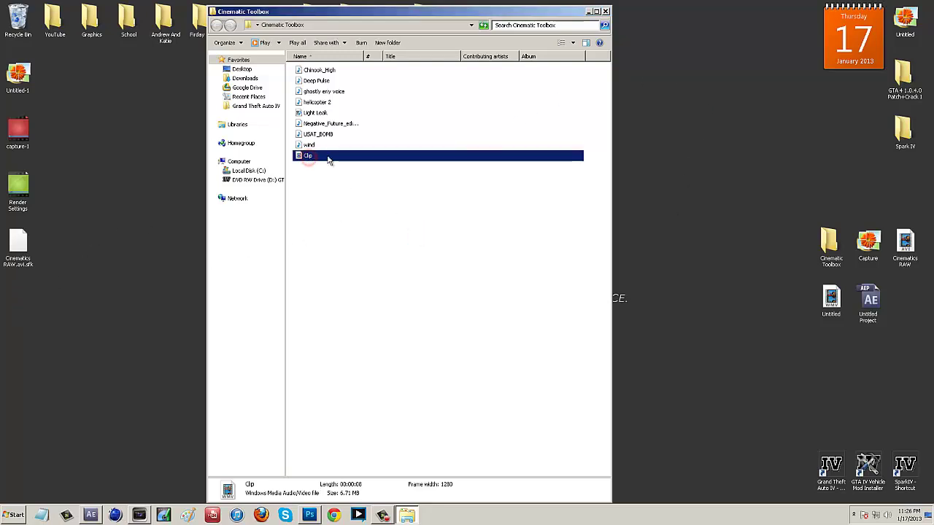
{"action": "left_click", "coordinate": [361, 196]}
{"action": "left_click", "coordinate": [606, 11]}
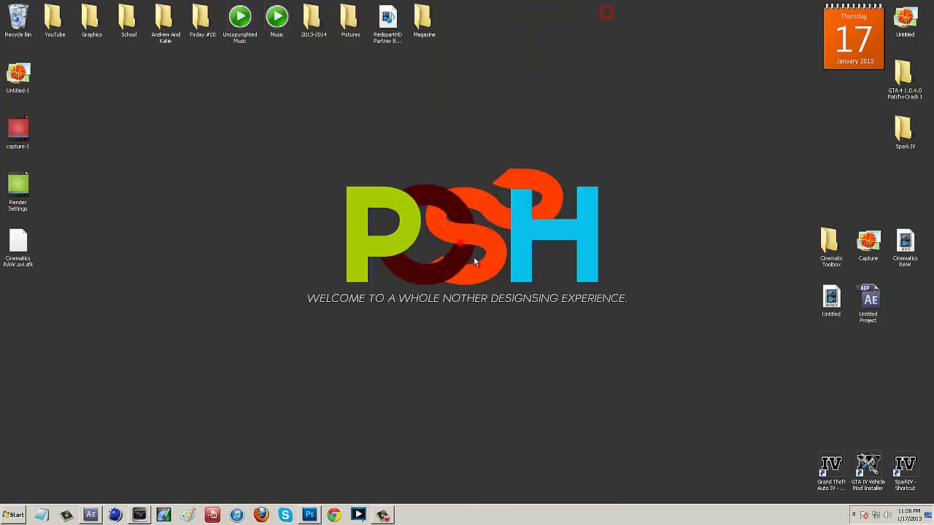
Import every file from Desktop > Cinematic Toolbox, accepting the default alpha interpretation for Clip.wmv
{"action": "left_click", "coordinate": [91, 515]}
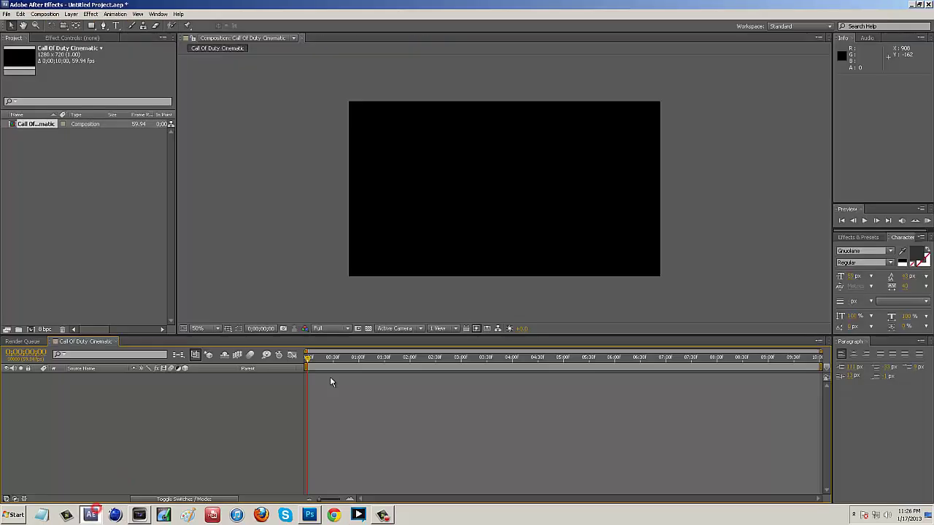
{"action": "double_click", "coordinate": [64, 160]}
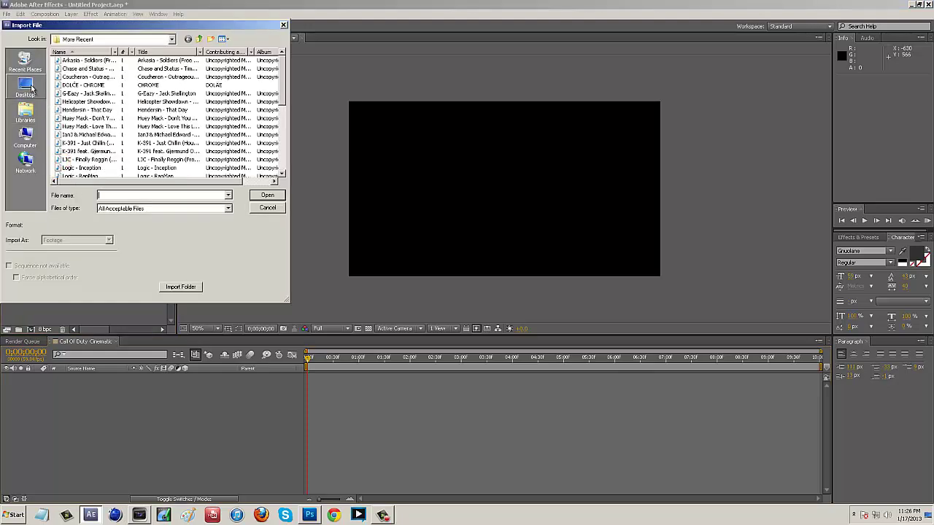
{"action": "left_click", "coordinate": [25, 88]}
{"action": "scroll", "coordinate": [102, 146], "scroll_direction": "down", "scroll_amount": 3}
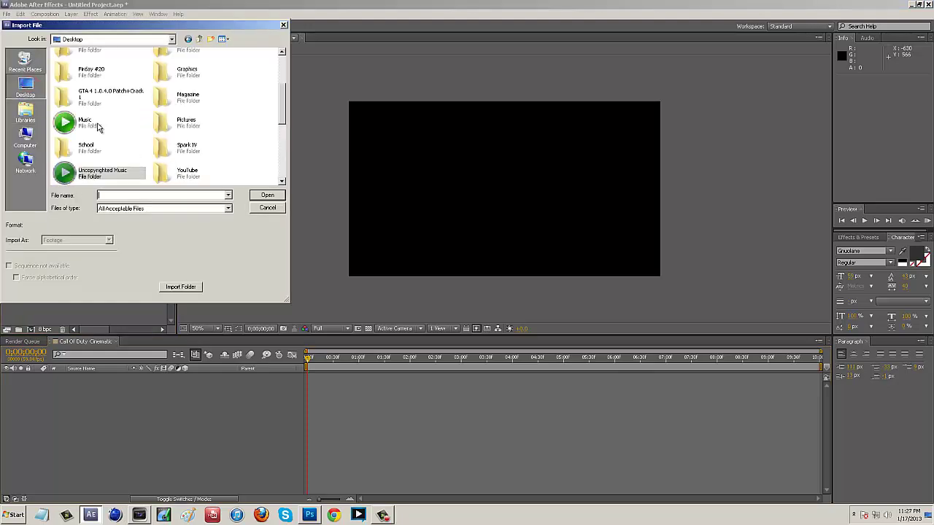
{"action": "left_click", "coordinate": [181, 170]}
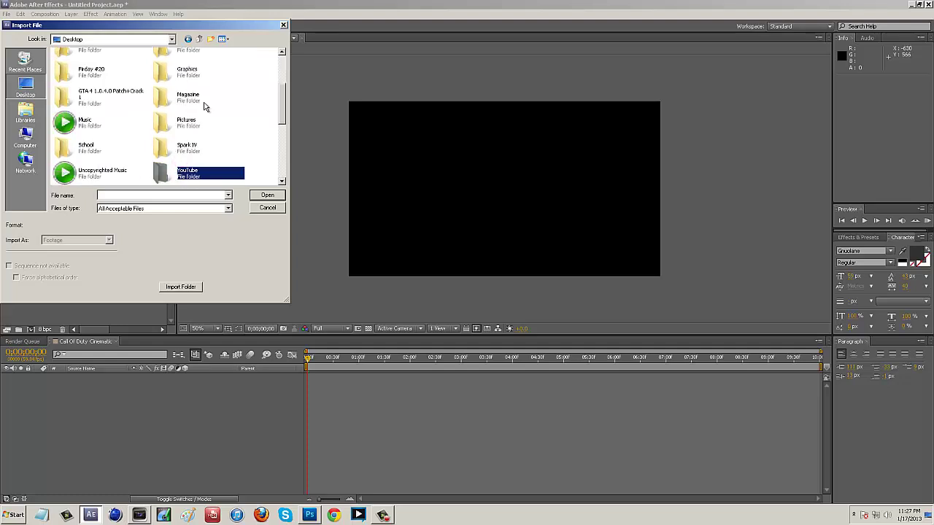
{"action": "scroll", "coordinate": [141, 159], "scroll_direction": "up", "scroll_amount": 3}
{"action": "double_click", "coordinate": [206, 140]}
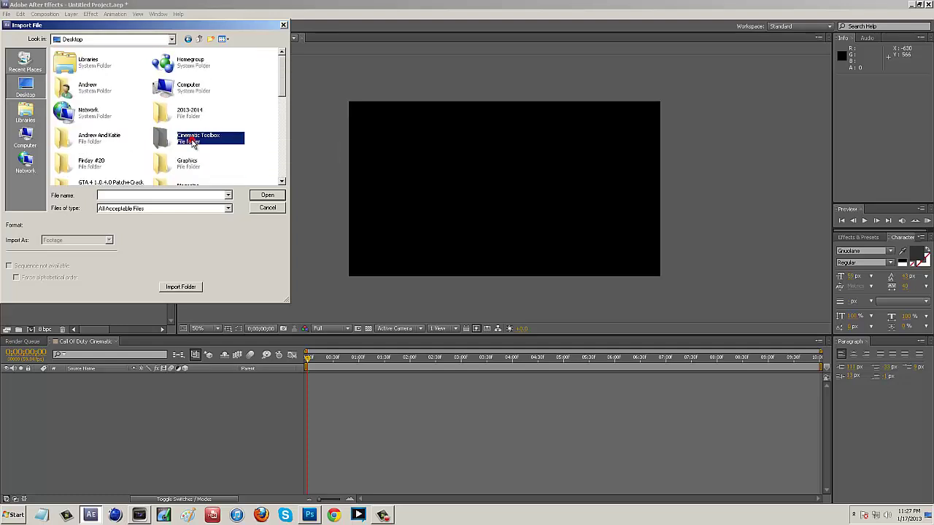
{"action": "left_click_drag", "start_coordinate": [117, 156], "coordinate": [68, 66]}
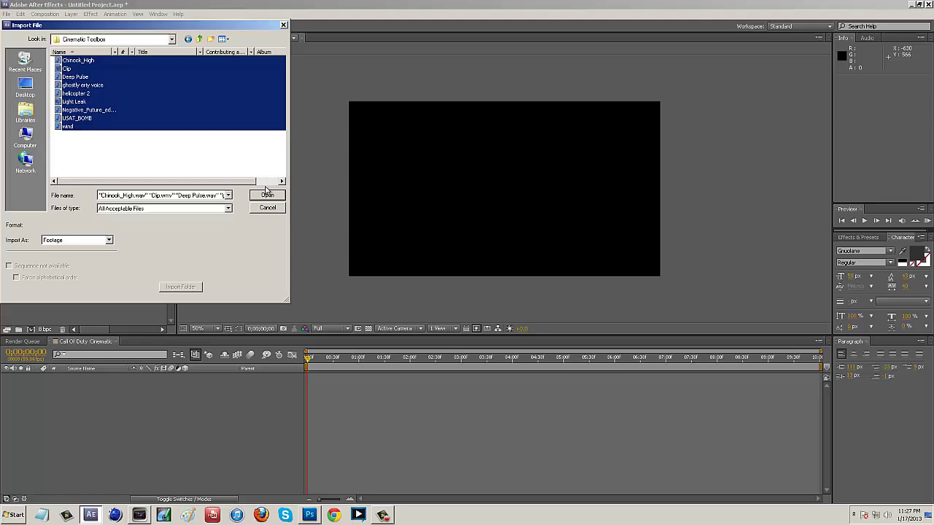
{"action": "left_click", "coordinate": [264, 195]}
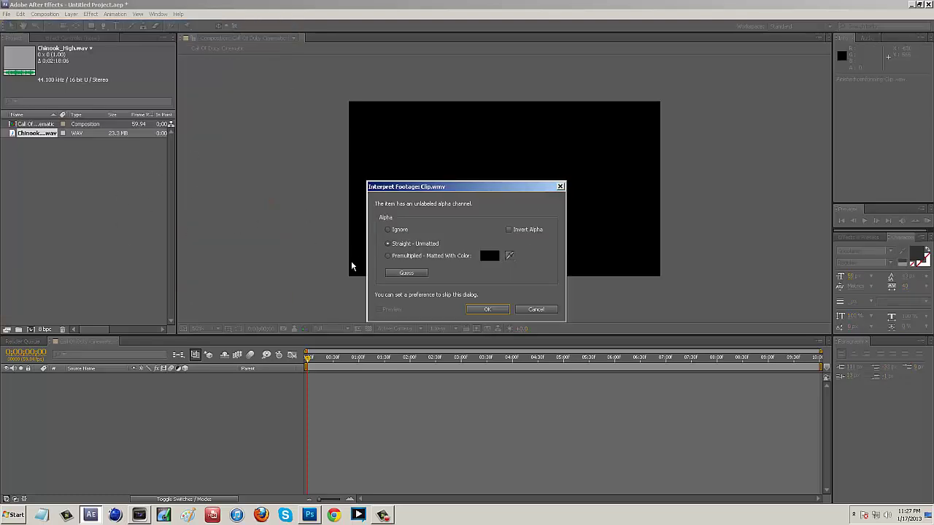
{"action": "left_click", "coordinate": [485, 310]}
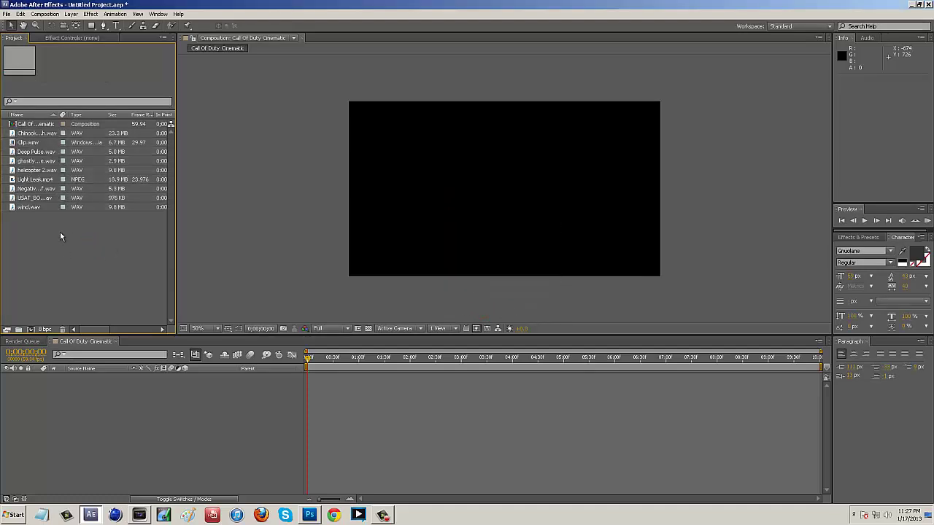
{"action": "left_click", "coordinate": [28, 142]}
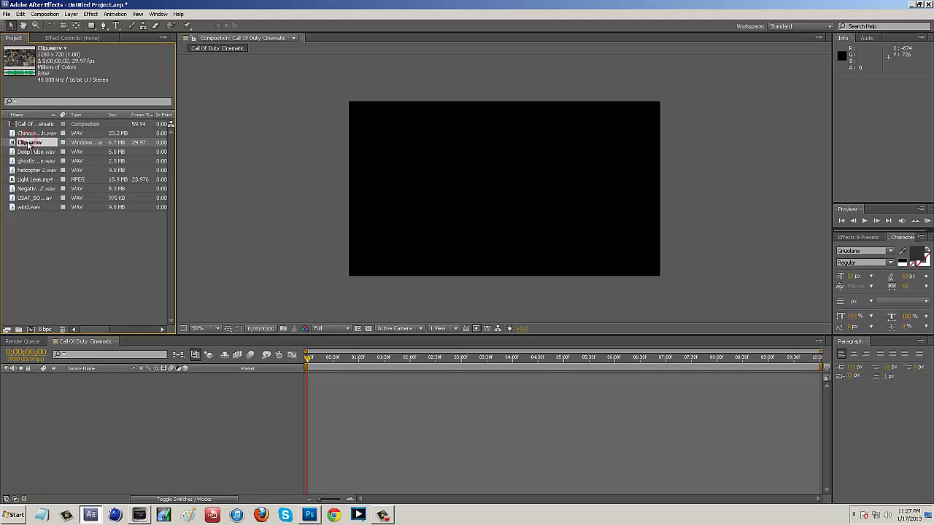
{"action": "left_click_drag", "start_coordinate": [29, 144], "coordinate": [502, 192]}
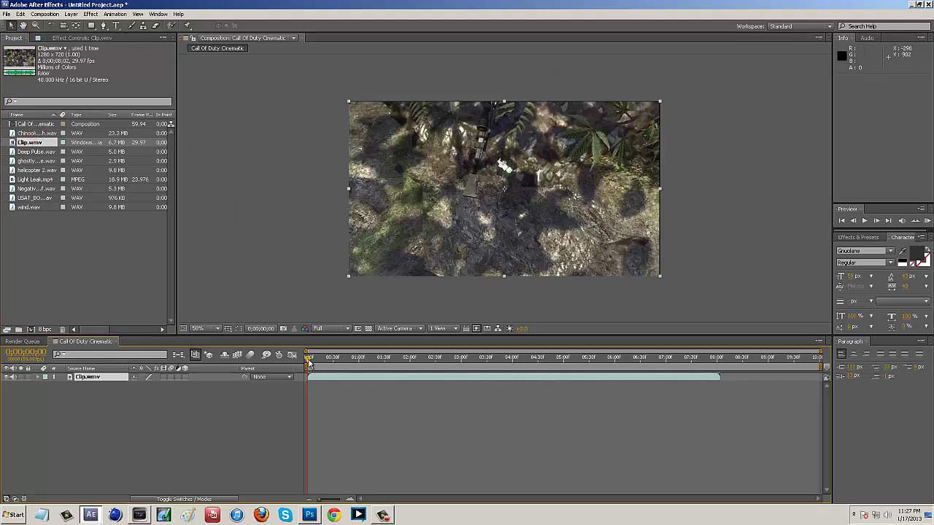
{"action": "left_click_drag", "start_coordinate": [309, 361], "coordinate": [555, 372]}
{"action": "left_click", "coordinate": [326, 329]}
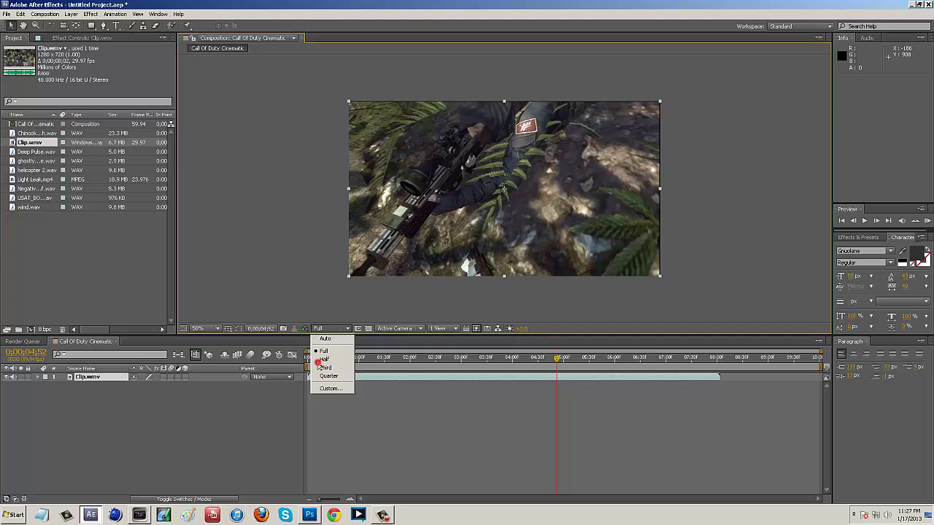
{"action": "left_click", "coordinate": [321, 359]}
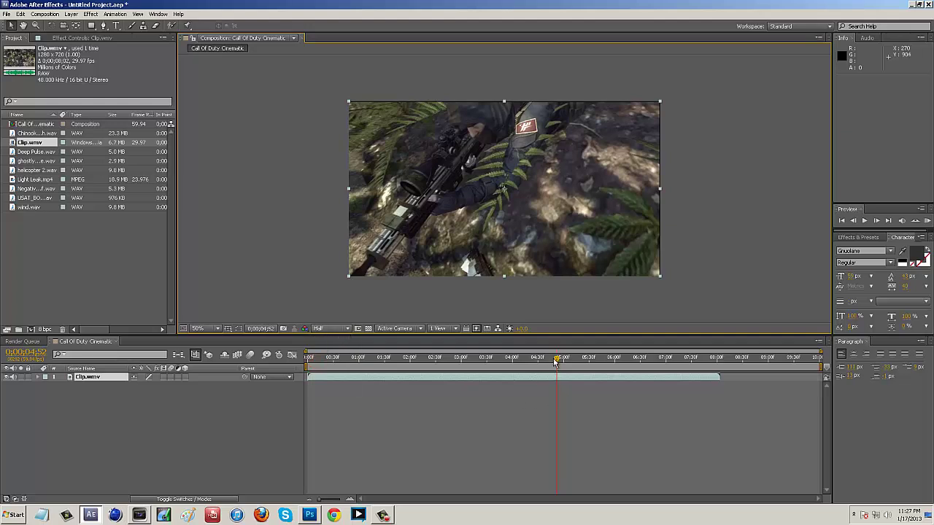
{"action": "left_click_drag", "start_coordinate": [541, 372], "coordinate": [423, 379]}
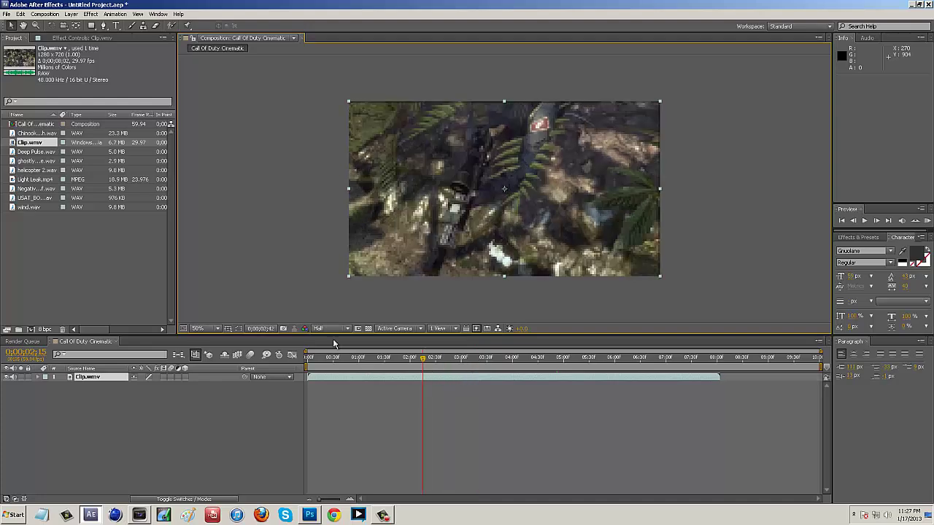
{"action": "left_click", "coordinate": [332, 328]}
{"action": "left_click", "coordinate": [326, 368]}
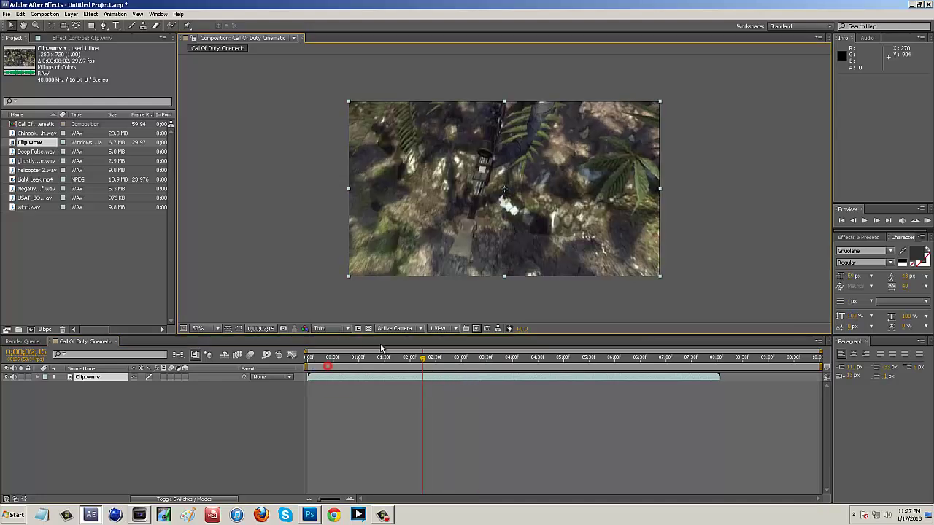
{"action": "left_click_drag", "start_coordinate": [423, 358], "coordinate": [523, 357]}
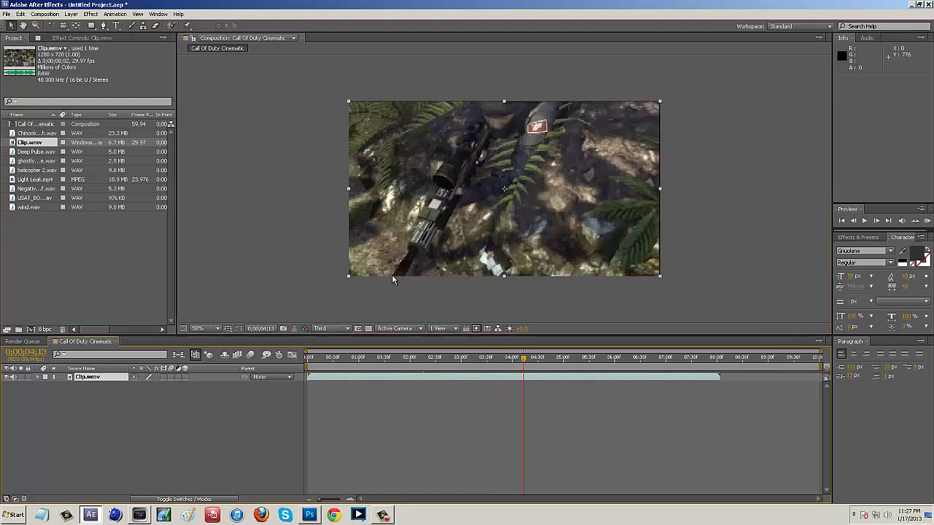
{"action": "left_click", "coordinate": [331, 329]}
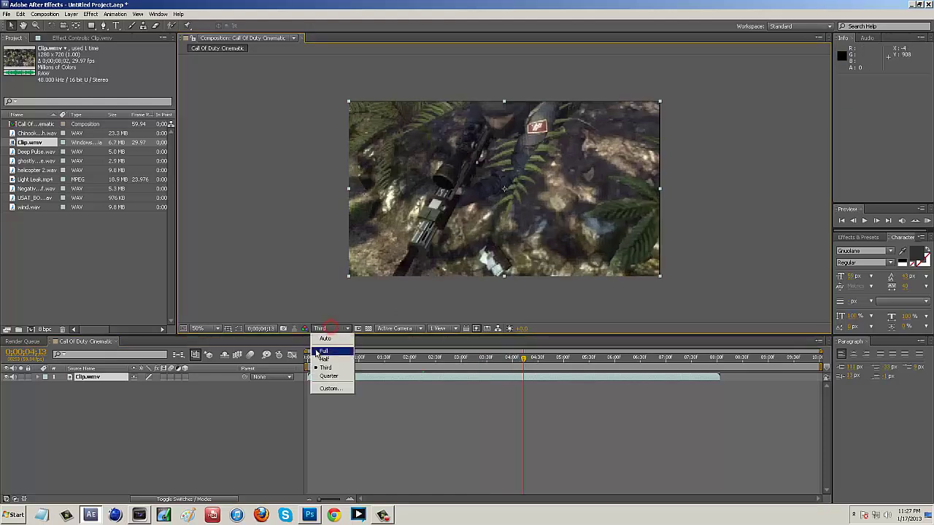
{"action": "left_click", "coordinate": [321, 358]}
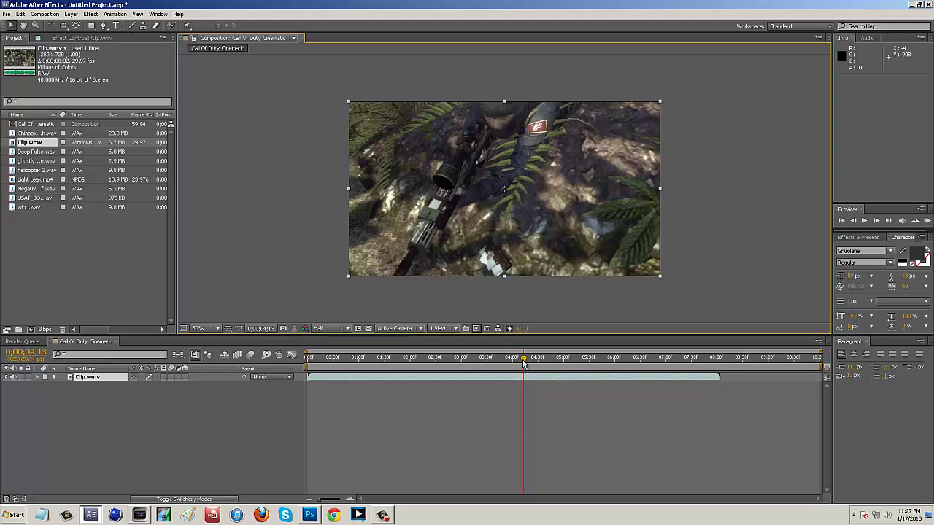
{"action": "left_click_drag", "start_coordinate": [523, 362], "coordinate": [605, 364]}
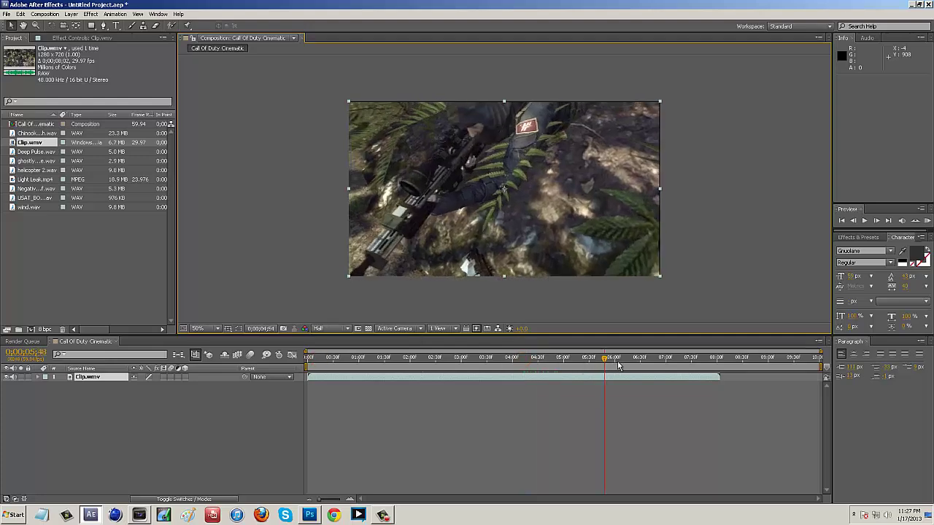
{"action": "key", "text": "space"}
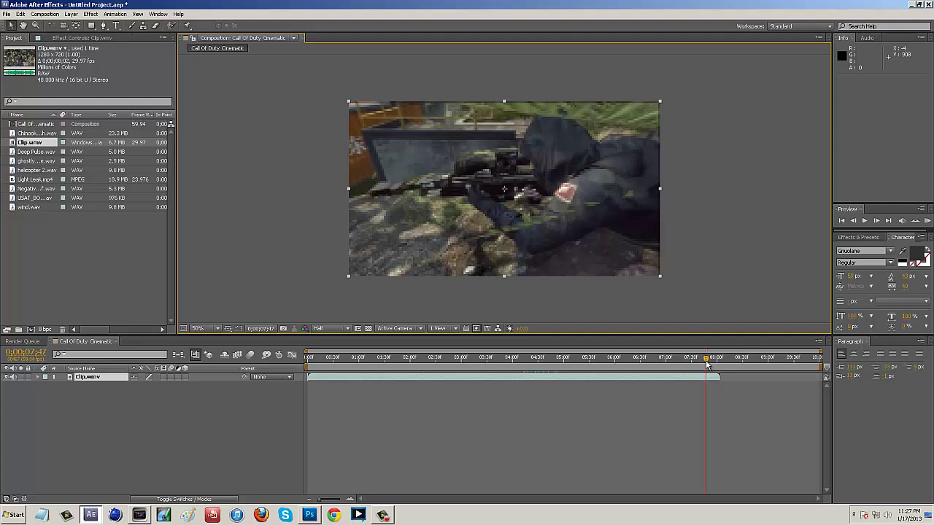
{"action": "left_click_drag", "start_coordinate": [707, 362], "coordinate": [299, 380]}
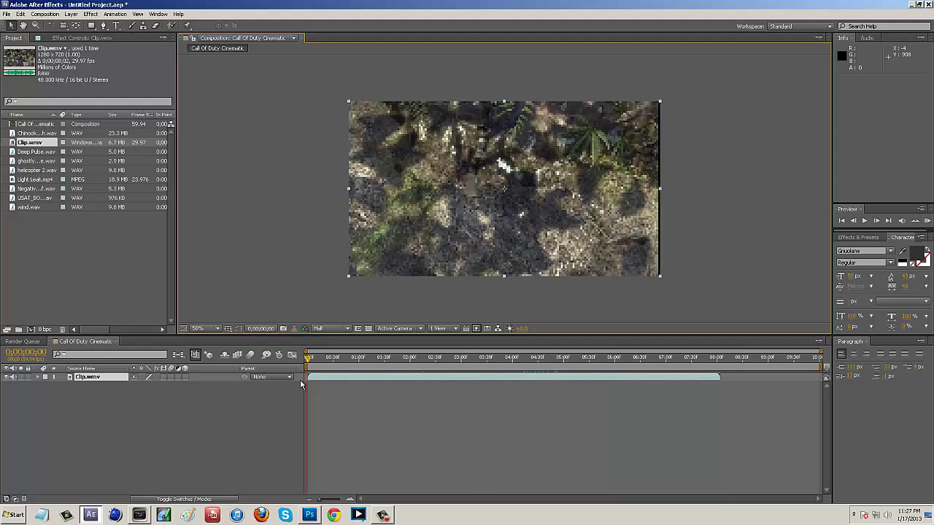
Apply Magic Bullet Looks > Looks to the Clip.wmv layer and open its Looks editor
{"action": "left_click", "coordinate": [417, 388]}
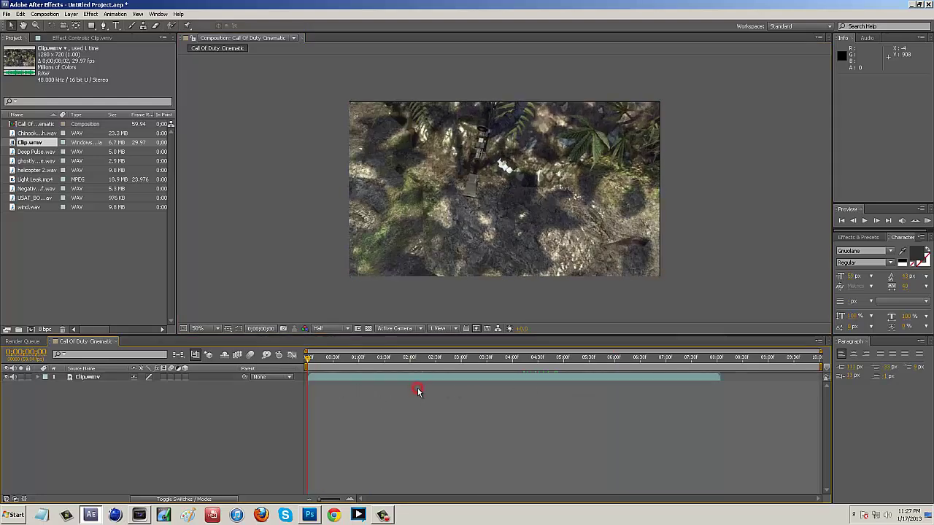
{"action": "left_click", "coordinate": [91, 14]}
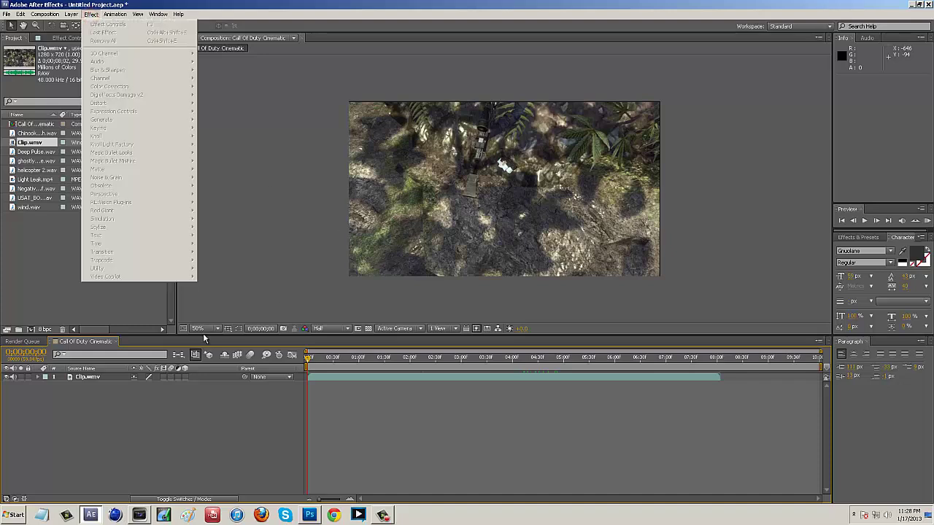
{"action": "left_click", "coordinate": [73, 378]}
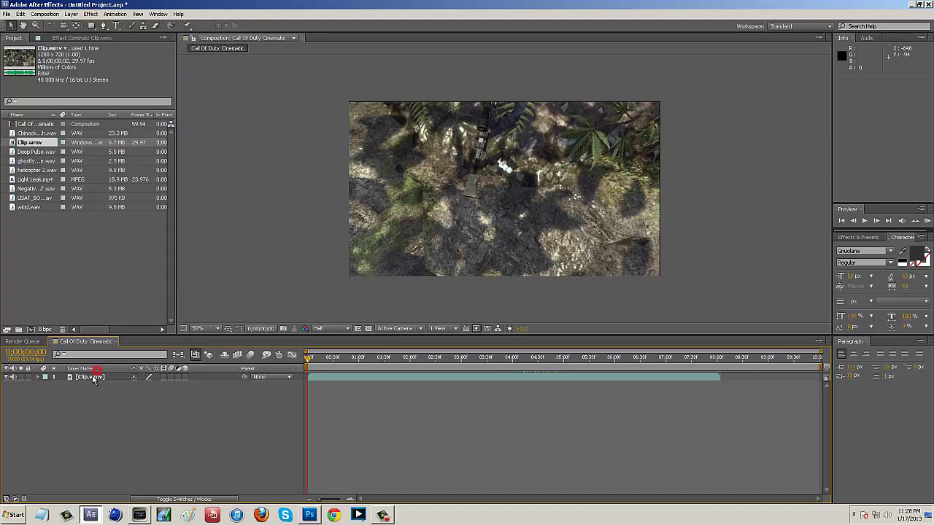
{"action": "left_click", "coordinate": [91, 14]}
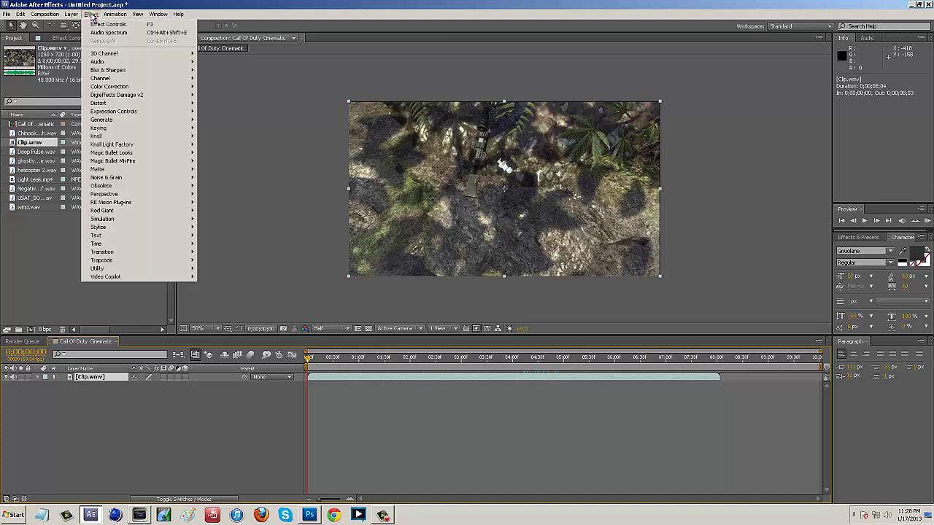
{"action": "mouse_move", "coordinate": [126, 156]}
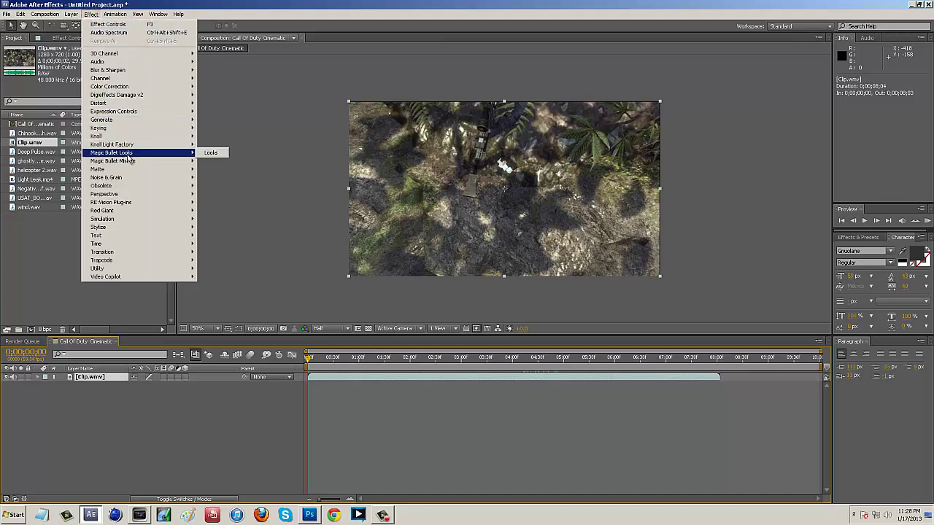
{"action": "left_click", "coordinate": [213, 153]}
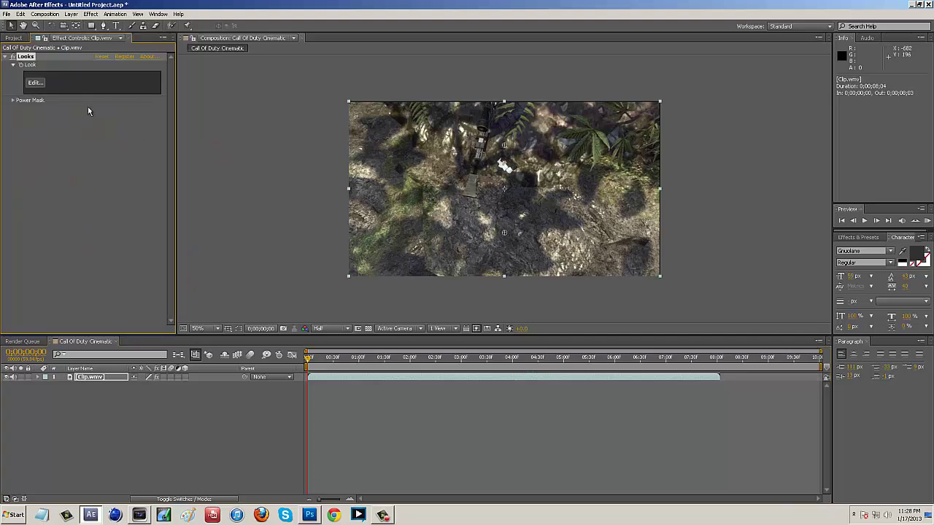
{"action": "left_click", "coordinate": [33, 86]}
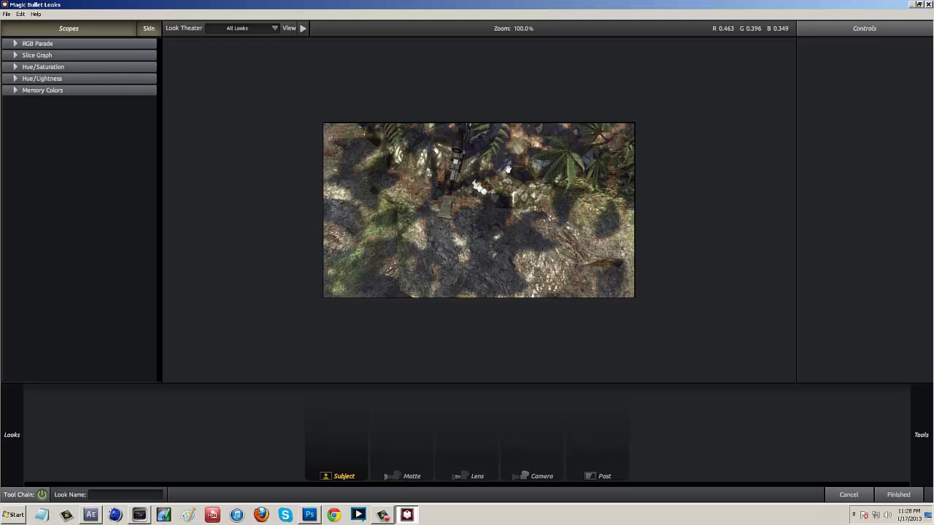
Preview the Blockbuster, Mexicali, Curahee, Bistrocity, Warm Spot Focus, Hot and Cold, and No 85 looks
{"action": "mouse_move", "coordinate": [2, 466]}
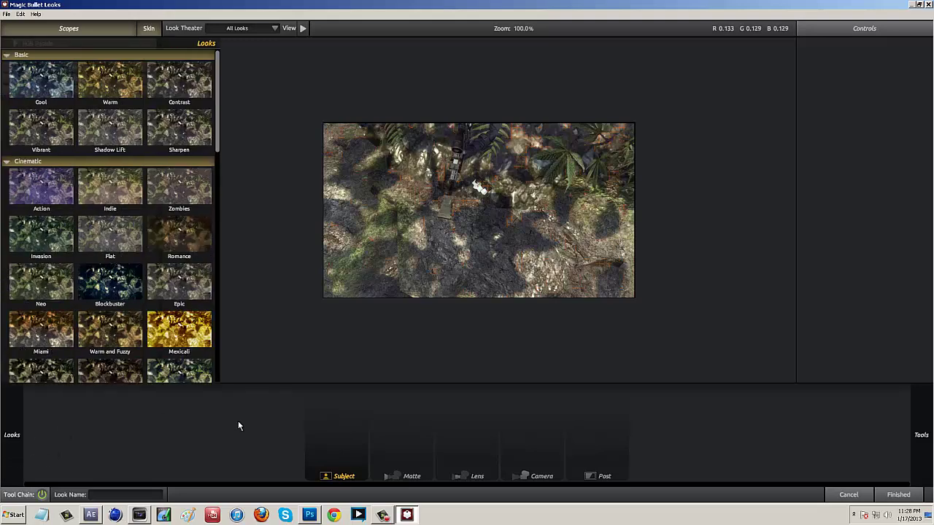
{"action": "mouse_move", "coordinate": [2, 441]}
{"action": "scroll", "coordinate": [129, 161], "scroll_direction": "down", "scroll_amount": 2}
{"action": "left_click", "coordinate": [115, 197]}
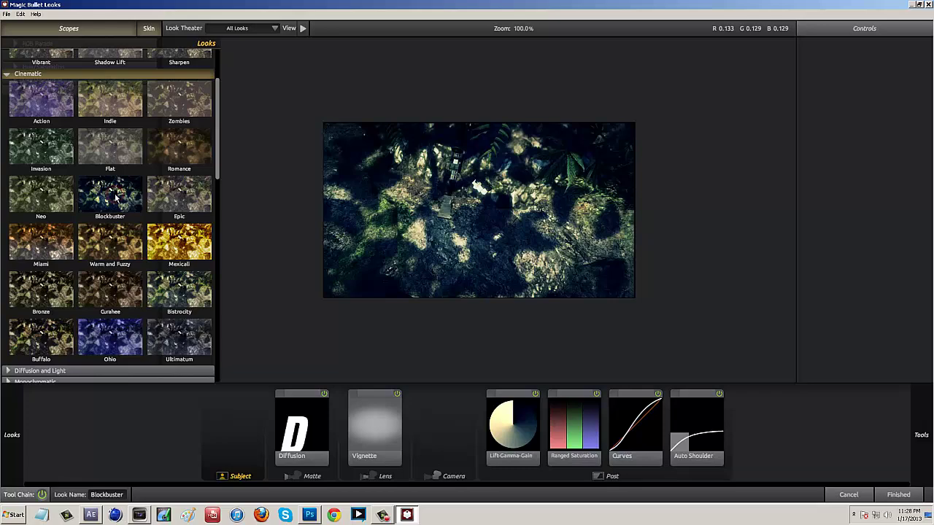
{"action": "left_click", "coordinate": [175, 251]}
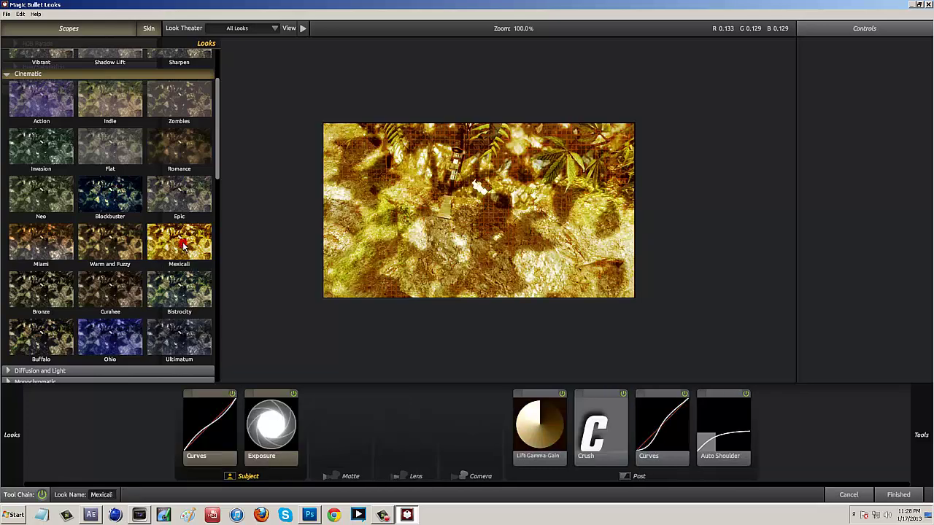
{"action": "left_click", "coordinate": [130, 284]}
{"action": "left_click", "coordinate": [189, 292]}
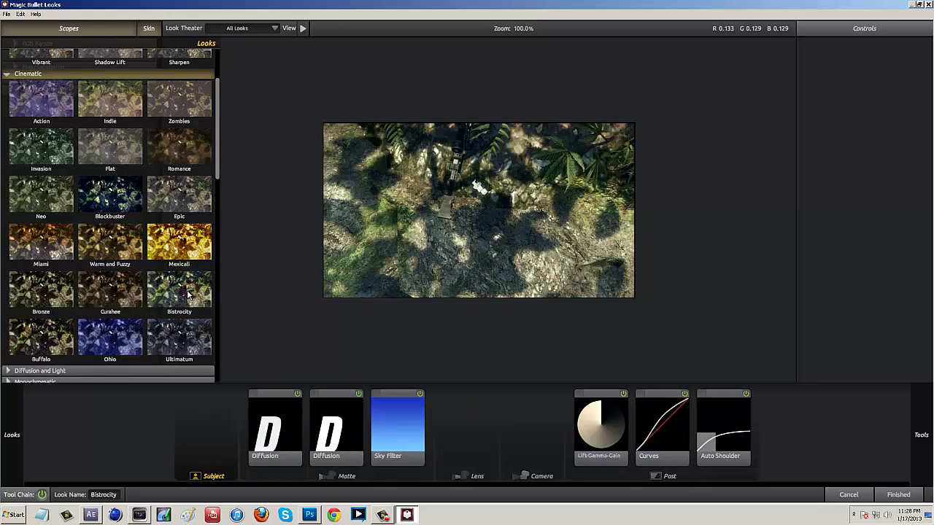
{"action": "scroll", "coordinate": [153, 252], "scroll_direction": "down", "scroll_amount": 2}
{"action": "scroll", "coordinate": [138, 243], "scroll_direction": "down", "scroll_amount": 5}
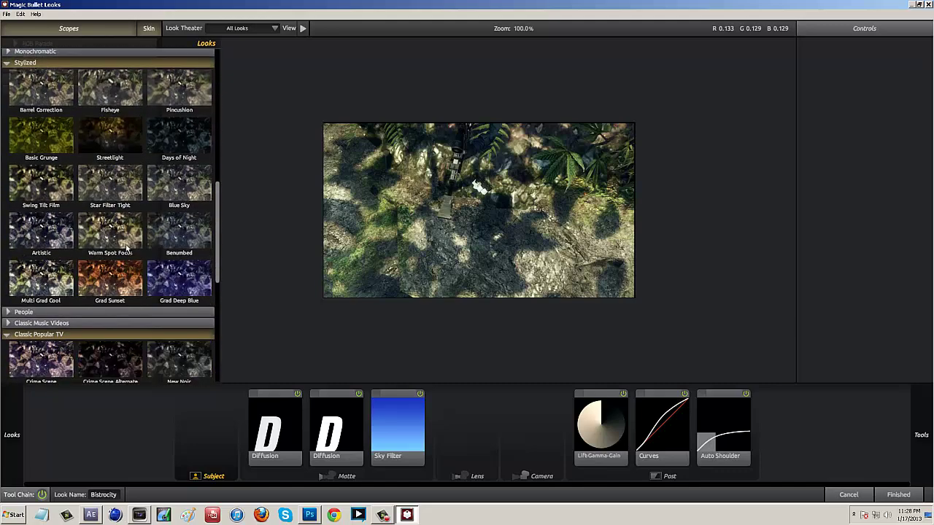
{"action": "left_click", "coordinate": [125, 247]}
{"action": "scroll", "coordinate": [156, 314], "scroll_direction": "down", "scroll_amount": 3}
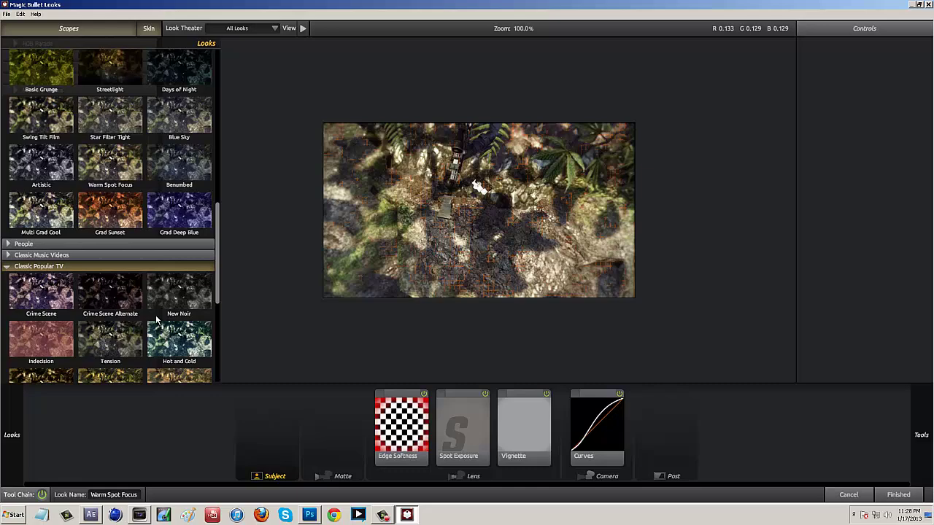
{"action": "left_click", "coordinate": [183, 321]}
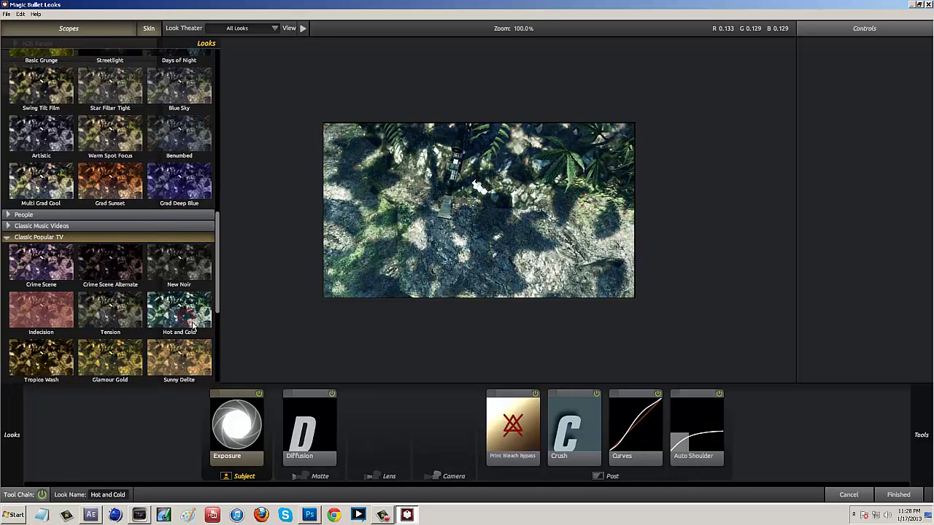
{"action": "scroll", "coordinate": [181, 327], "scroll_direction": "down", "scroll_amount": 3}
{"action": "scroll", "coordinate": [175, 343], "scroll_direction": "down", "scroll_amount": 3}
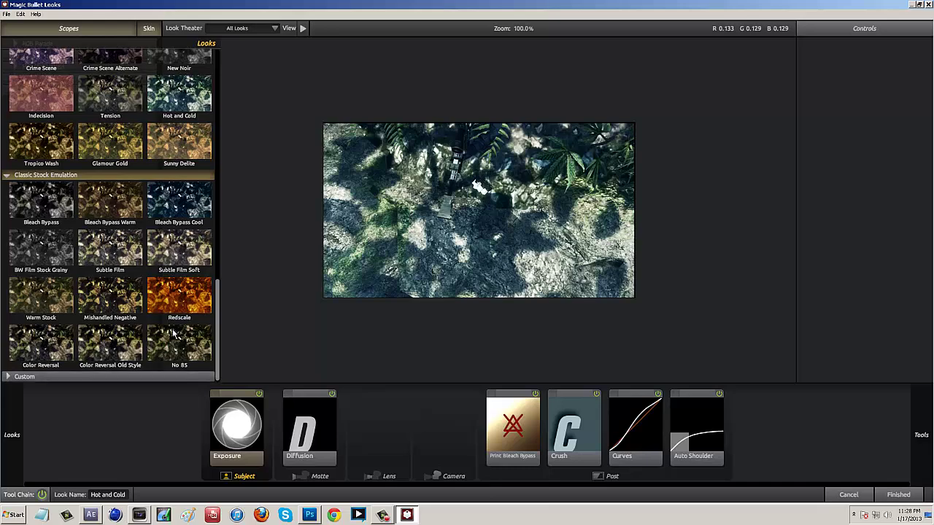
{"action": "left_click", "coordinate": [179, 345]}
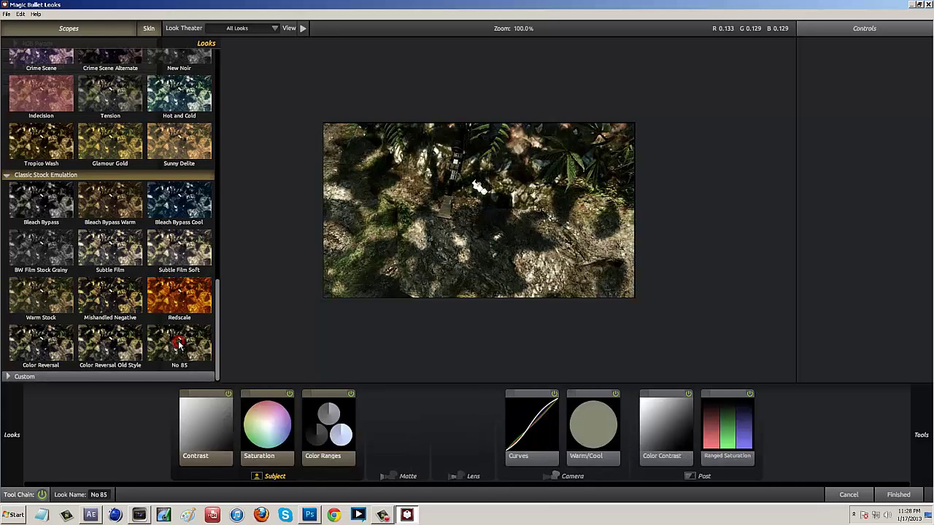
Compare the Contrast and Sharpen looks, then settle on Hot and Cold and finish
{"action": "scroll", "coordinate": [171, 324], "scroll_direction": "up", "scroll_amount": 1}
{"action": "scroll", "coordinate": [168, 322], "scroll_direction": "up", "scroll_amount": 15}
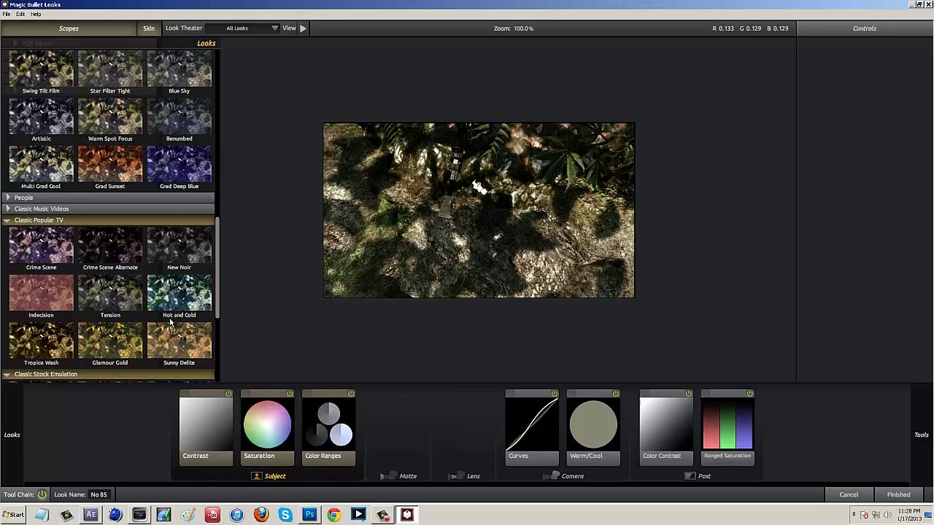
{"action": "scroll", "coordinate": [173, 322], "scroll_direction": "up", "scroll_amount": 1}
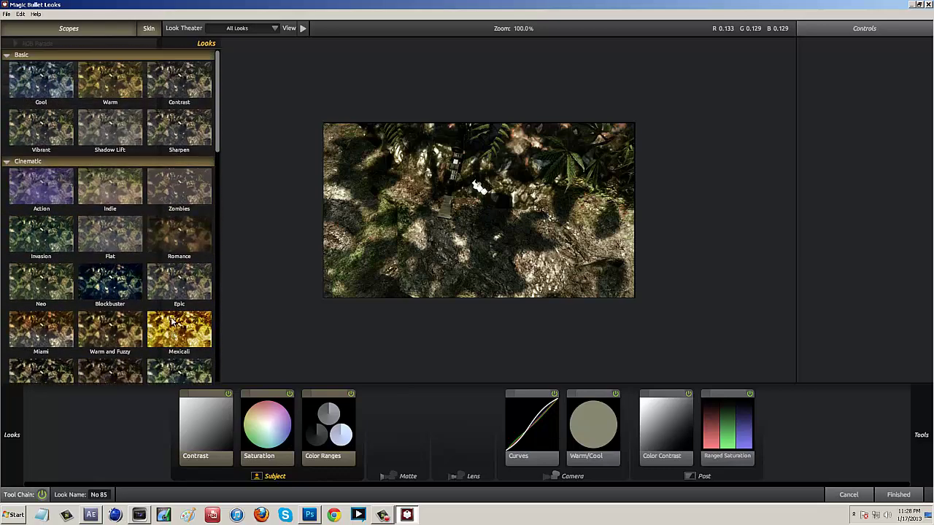
{"action": "left_click", "coordinate": [192, 103]}
{"action": "left_click", "coordinate": [186, 132]}
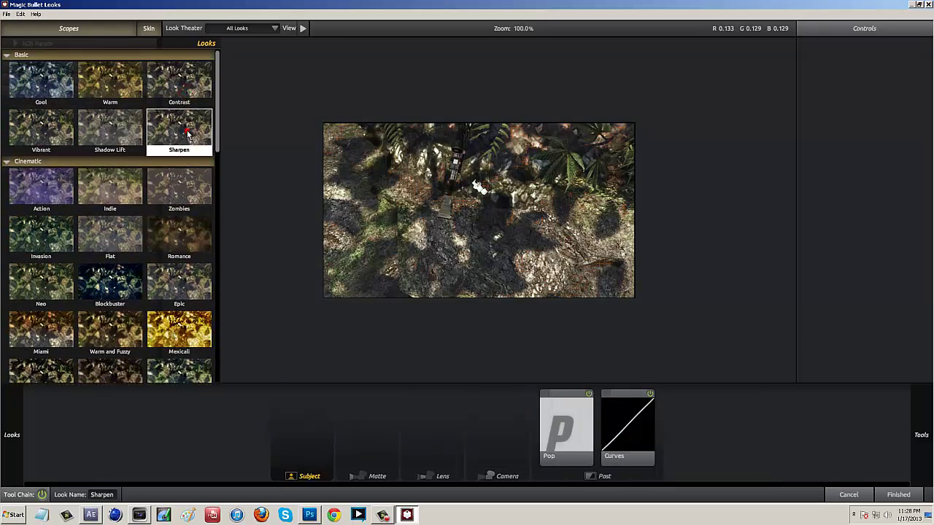
{"action": "left_click", "coordinate": [193, 95]}
{"action": "scroll", "coordinate": [150, 207], "scroll_direction": "down", "scroll_amount": 6}
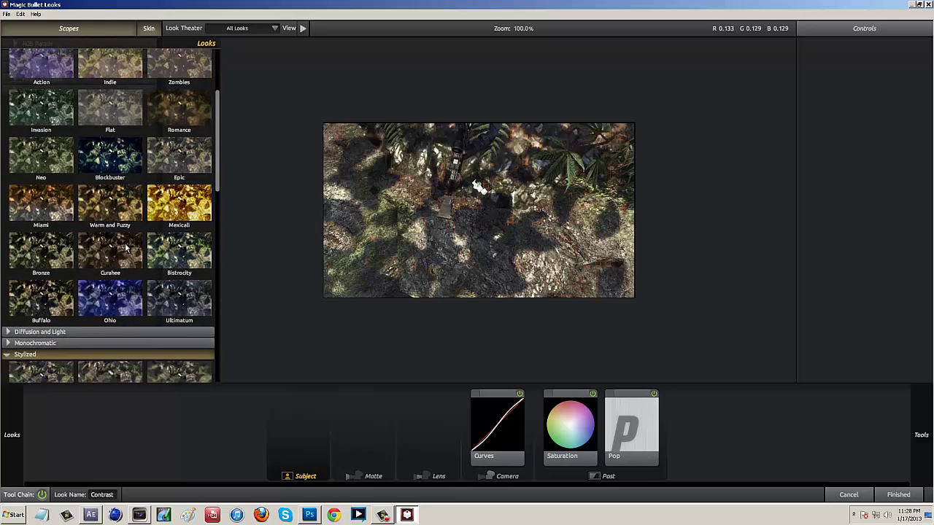
{"action": "scroll", "coordinate": [150, 208], "scroll_direction": "down", "scroll_amount": 5}
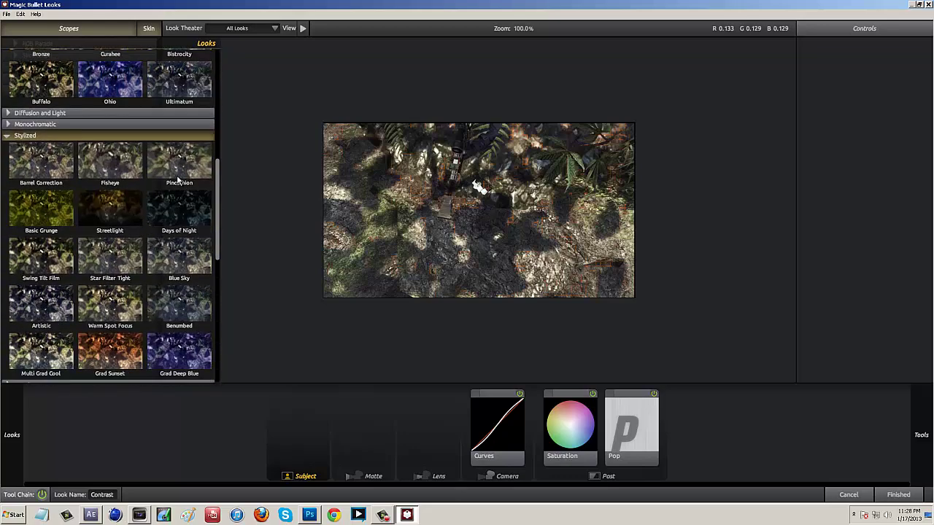
{"action": "scroll", "coordinate": [166, 237], "scroll_direction": "down", "scroll_amount": 6}
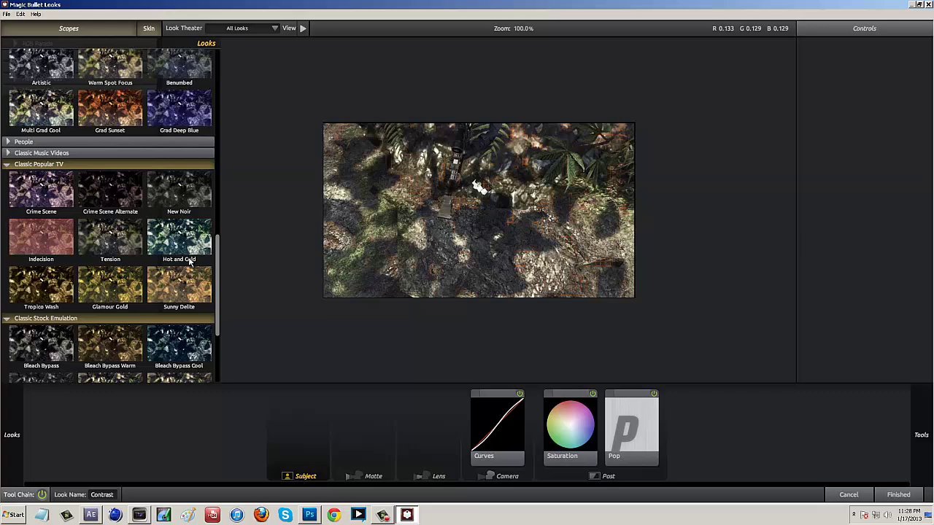
{"action": "left_click", "coordinate": [188, 245]}
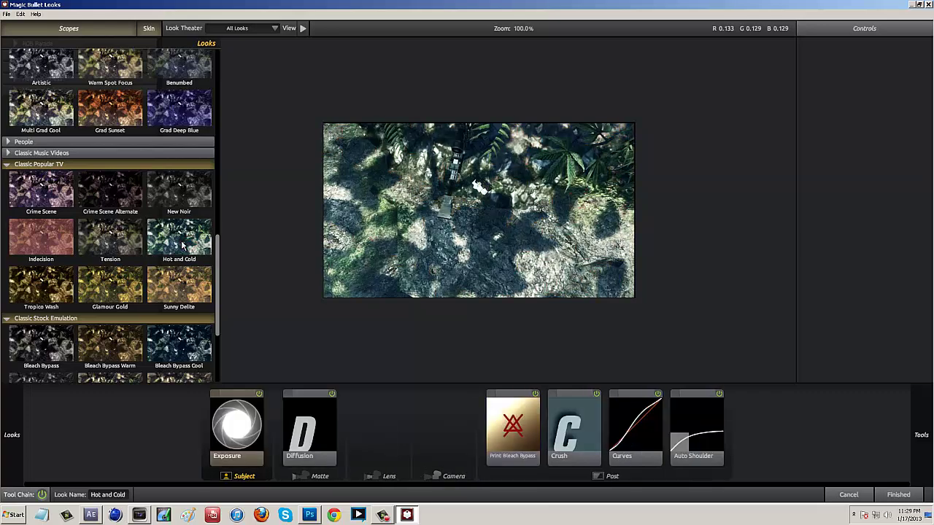
{"action": "scroll", "coordinate": [178, 263], "scroll_direction": "down", "scroll_amount": 3}
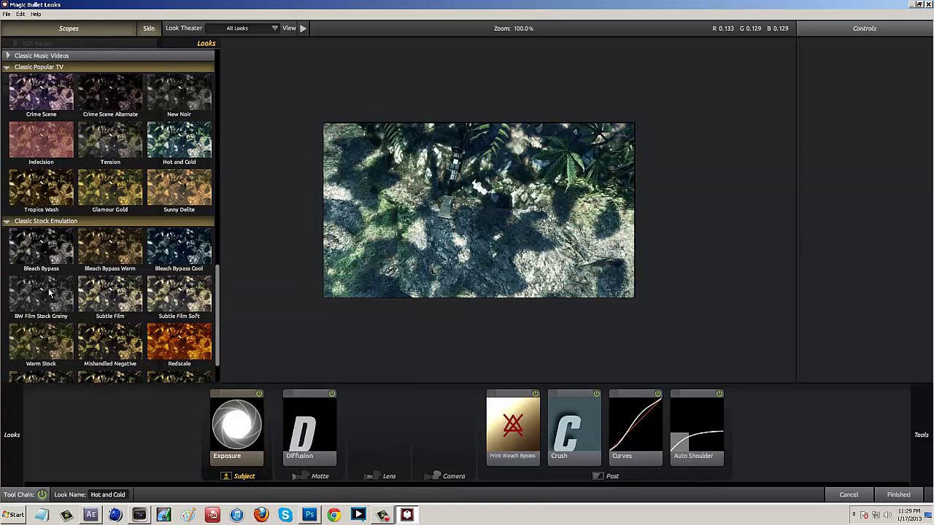
{"action": "left_click", "coordinate": [898, 495]}
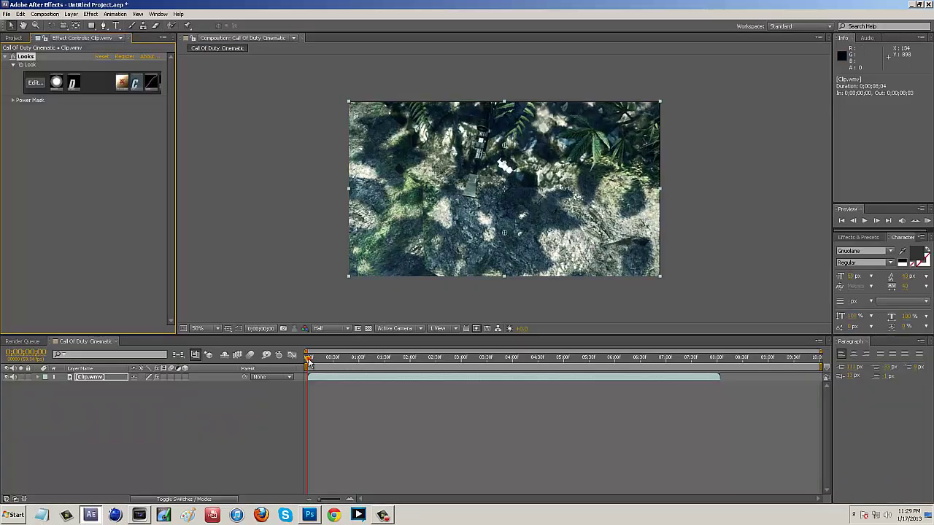
Scrub through the clip to check the grade, then return to the first frame
{"action": "left_click_drag", "start_coordinate": [308, 362], "coordinate": [440, 359]}
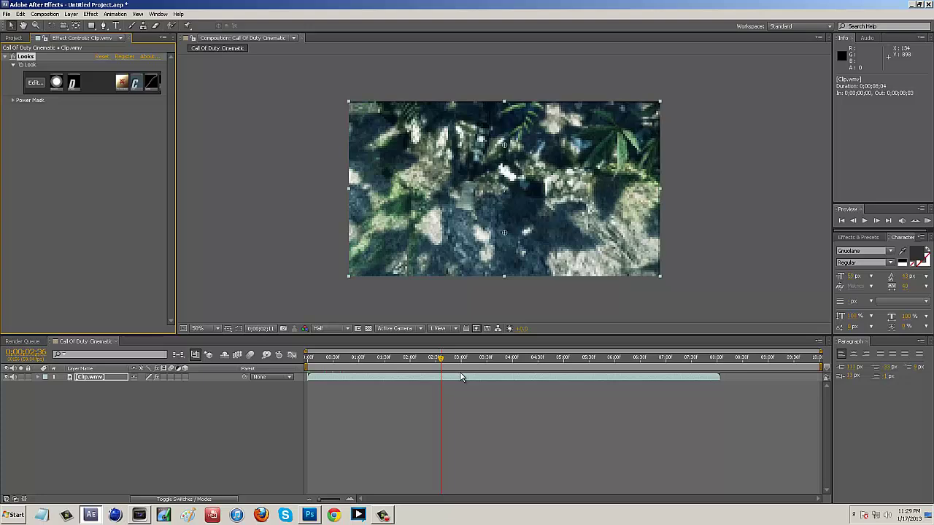
{"action": "left_click", "coordinate": [458, 357]}
{"action": "left_click", "coordinate": [359, 357]}
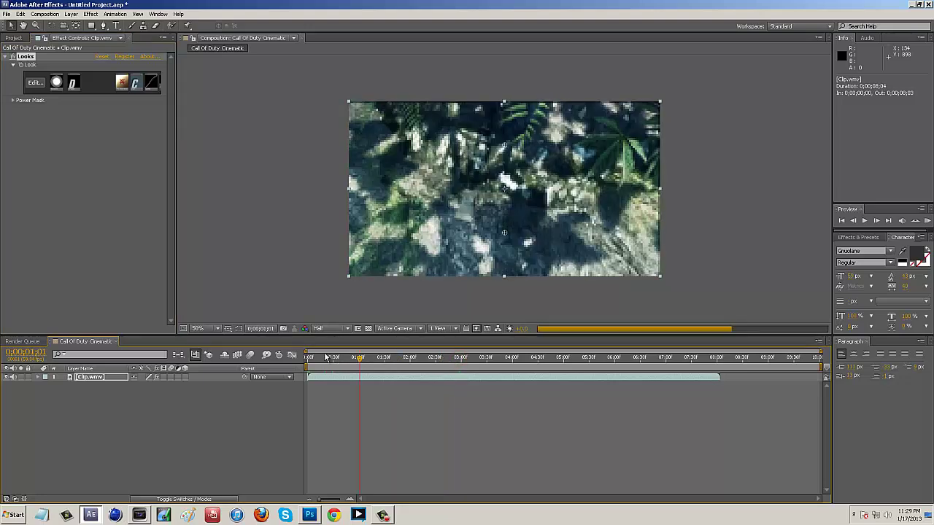
{"action": "left_click_drag", "start_coordinate": [325, 356], "coordinate": [290, 356]}
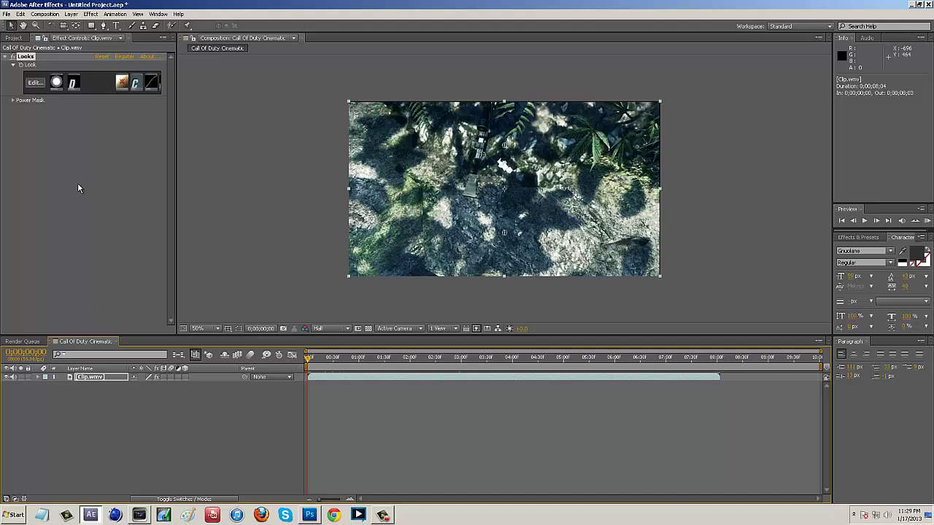
Expand Clip.wmv's Effects in the timeline to reveal the Looks effect
{"action": "left_click", "coordinate": [38, 377]}
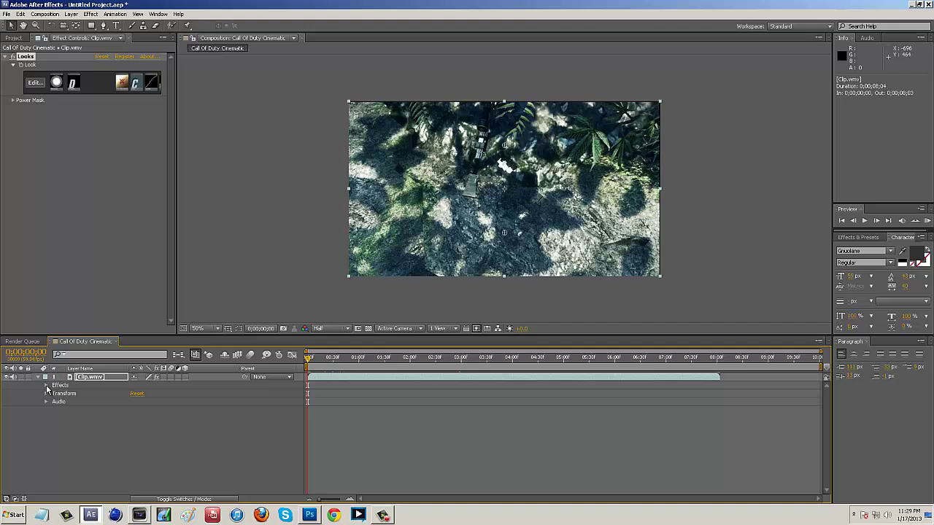
{"action": "left_click", "coordinate": [46, 385]}
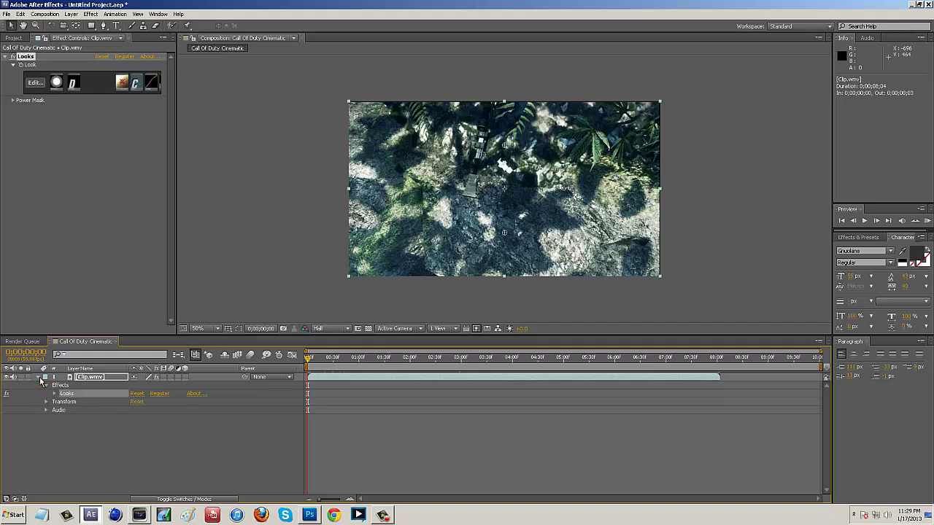
{"action": "left_click", "coordinate": [39, 378]}
{"action": "left_click", "coordinate": [37, 378]}
{"action": "left_click", "coordinate": [46, 385]}
{"action": "left_click", "coordinate": [45, 385]}
Toggle the Looks fx switch repeatedly to compare, leaving the grade off
{"action": "left_click", "coordinate": [6, 395]}
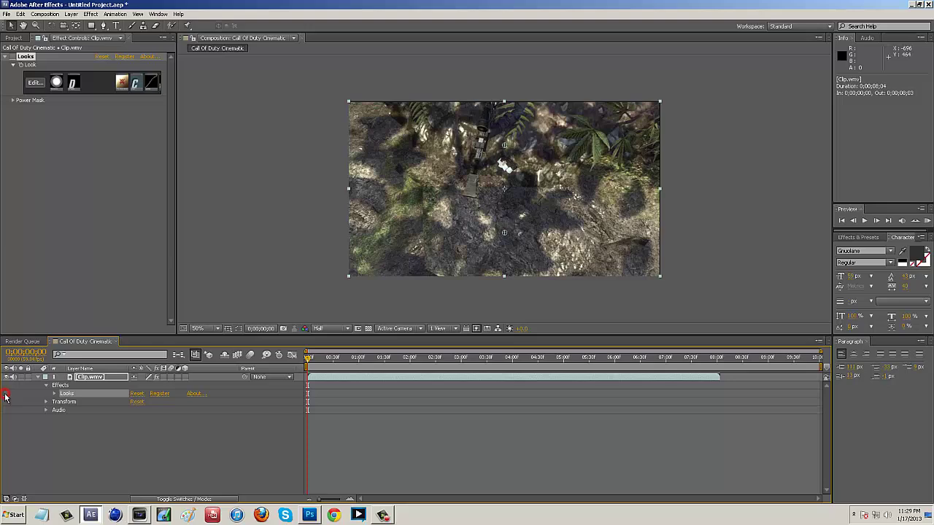
{"action": "left_click", "coordinate": [6, 395]}
{"action": "left_click", "coordinate": [6, 394]}
{"action": "left_click", "coordinate": [6, 394]}
{"action": "left_click", "coordinate": [5, 395]}
{"action": "left_click", "coordinate": [6, 395]}
{"action": "left_click", "coordinate": [6, 395]}
{"action": "left_click", "coordinate": [6, 395]}
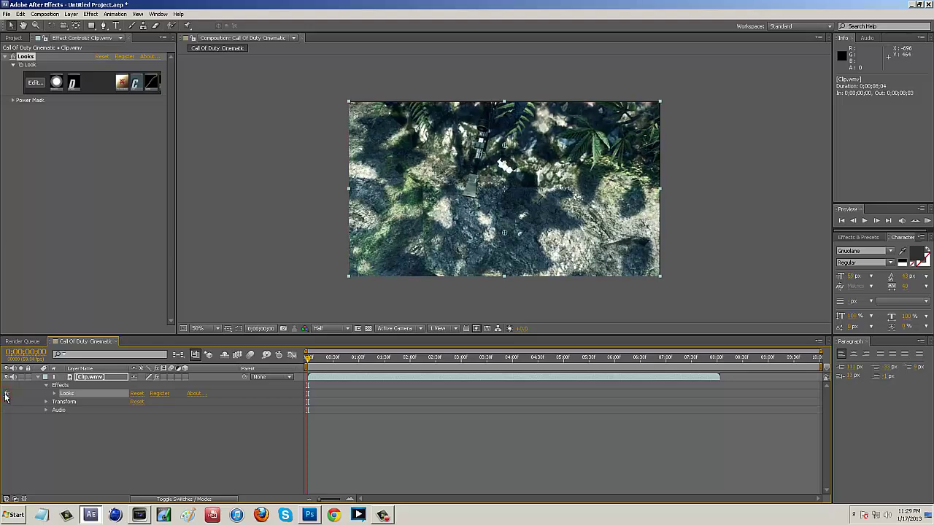
{"action": "left_click", "coordinate": [5, 395]}
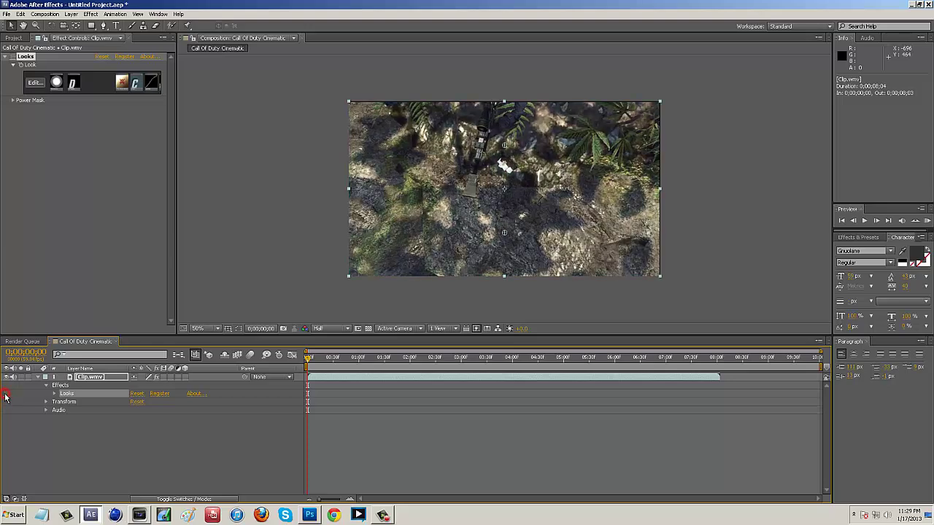
{"action": "left_click", "coordinate": [142, 176]}
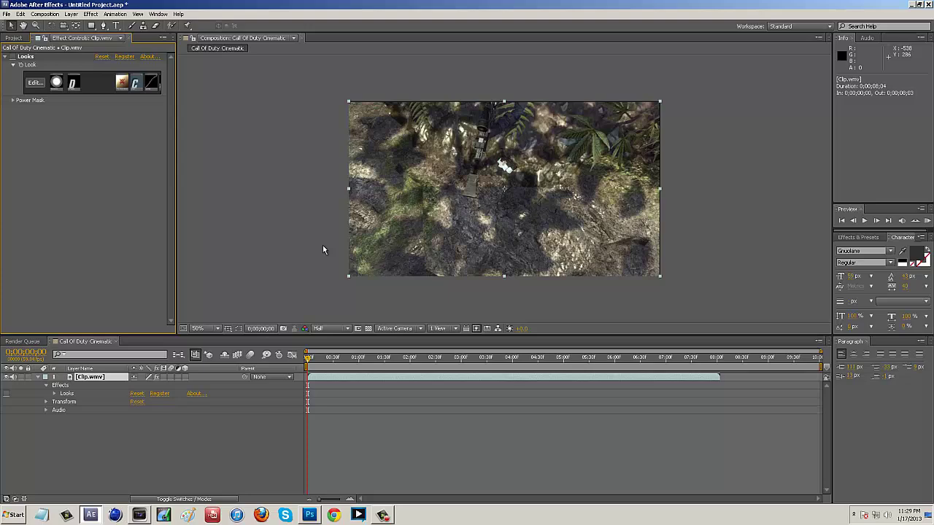
{"action": "mouse_move", "coordinate": [308, 363]}
{"action": "left_mouse_down"}
{"action": "mouse_move", "coordinate": [386, 359]}
{"action": "mouse_move", "coordinate": [307, 357]}
{"action": "left_mouse_up"}
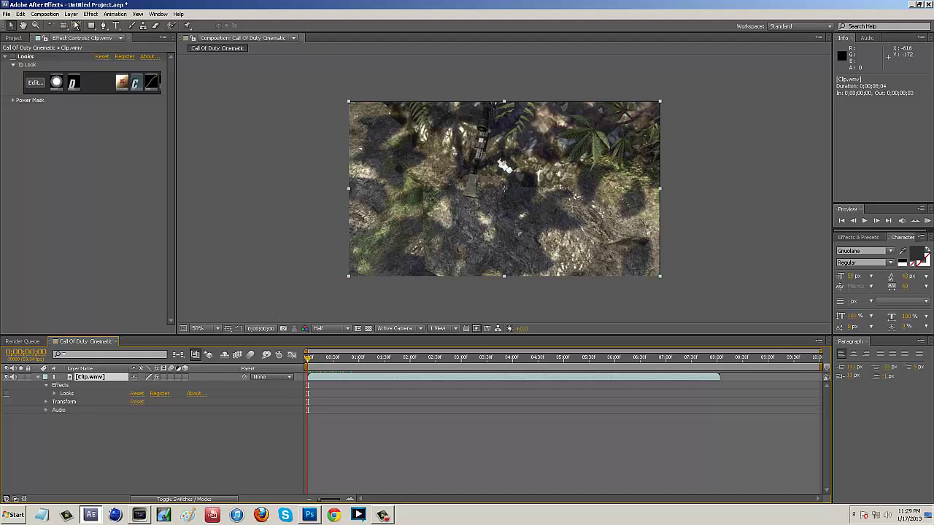
Apply Knoll Light Factory LF Glow and move its light source off the top-left corner
{"action": "left_click", "coordinate": [94, 14]}
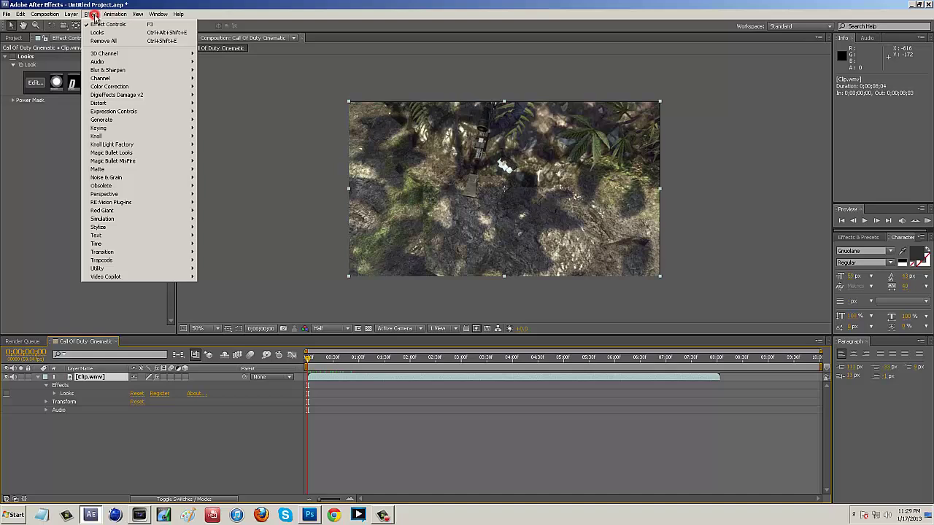
{"action": "mouse_move", "coordinate": [111, 152]}
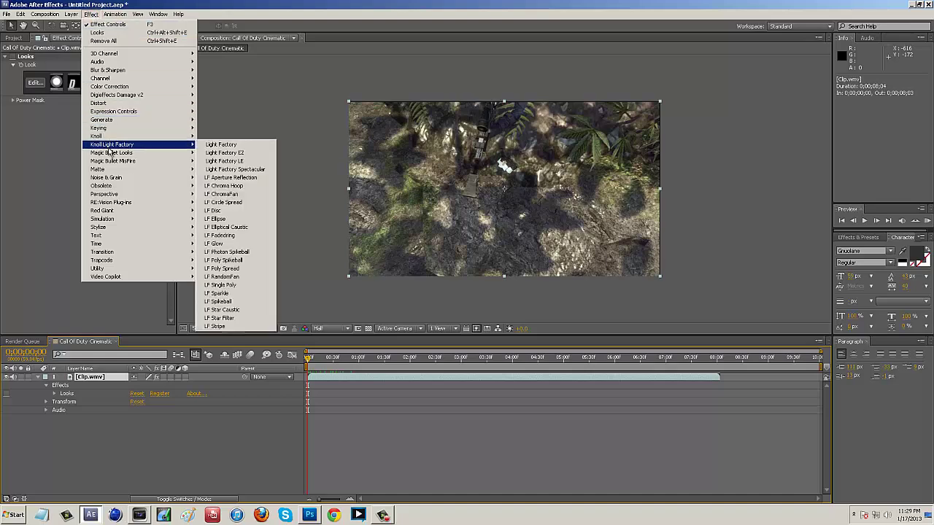
{"action": "left_click", "coordinate": [219, 244]}
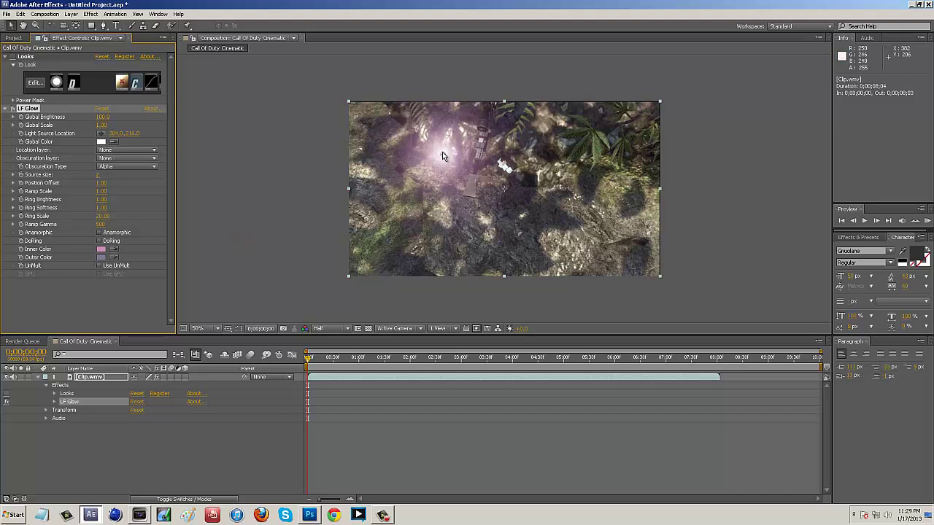
{"action": "left_click_drag", "start_coordinate": [442, 155], "coordinate": [470, 140]}
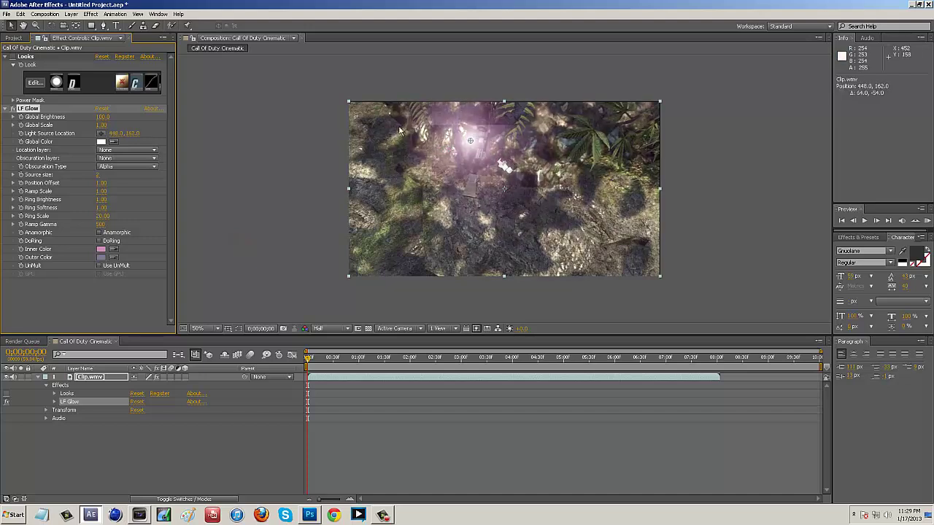
{"action": "left_click_drag", "start_coordinate": [399, 132], "coordinate": [332, 90]}
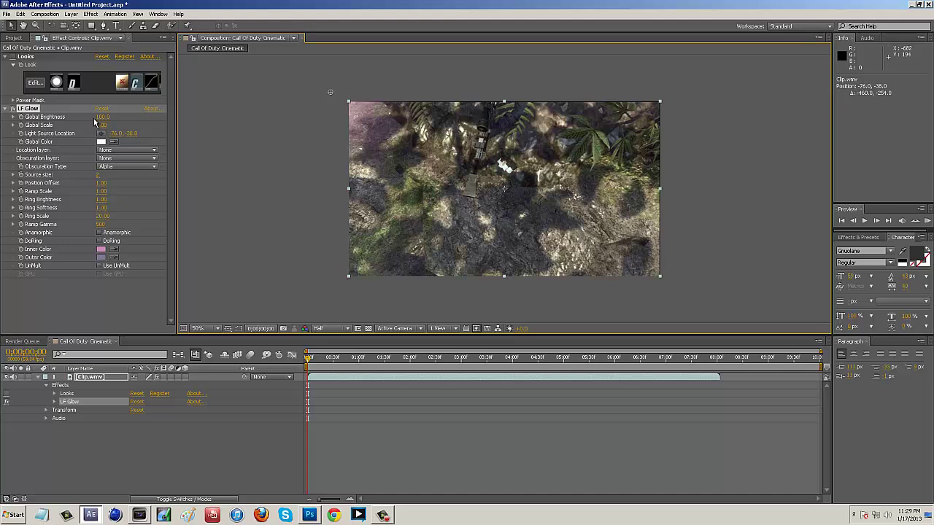
Set LF Glow's Global Brightness to 130 and Global Scale to 2, refining the light position
{"action": "left_click", "coordinate": [101, 118]}
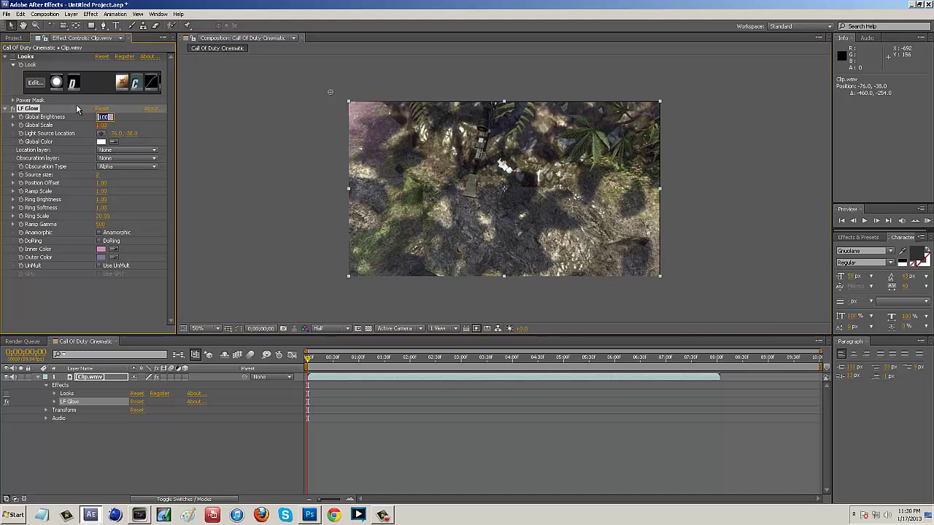
{"action": "type", "text": "130"}
{"action": "left_click", "coordinate": [102, 125]}
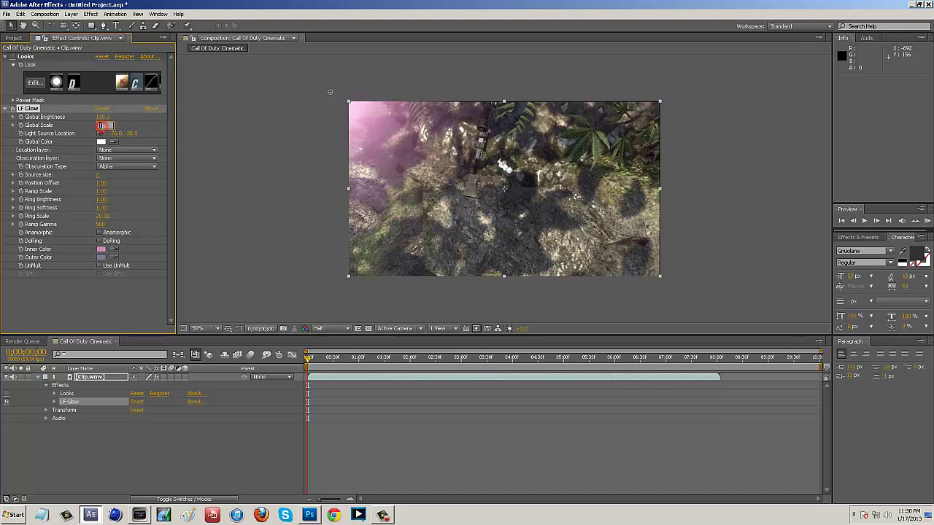
{"action": "type", "text": "2"}
{"action": "key", "text": "Return"}
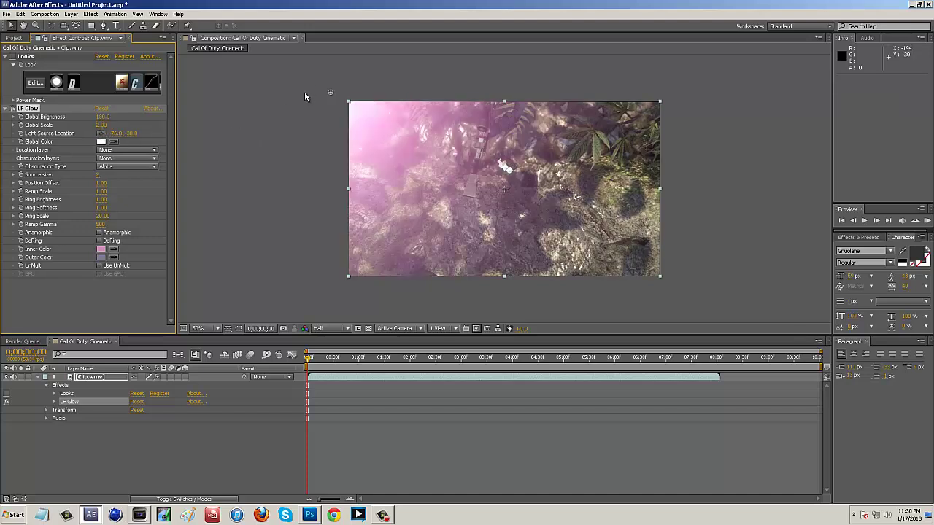
{"action": "left_click_drag", "start_coordinate": [330, 91], "coordinate": [303, 45]}
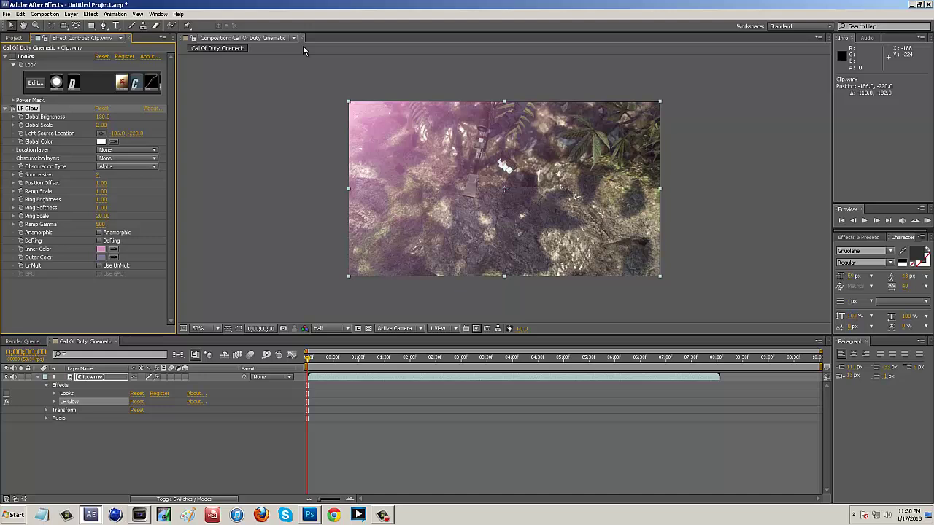
{"action": "key", "text": "comma"}
{"action": "left_click_drag", "start_coordinate": [404, 113], "coordinate": [418, 109]}
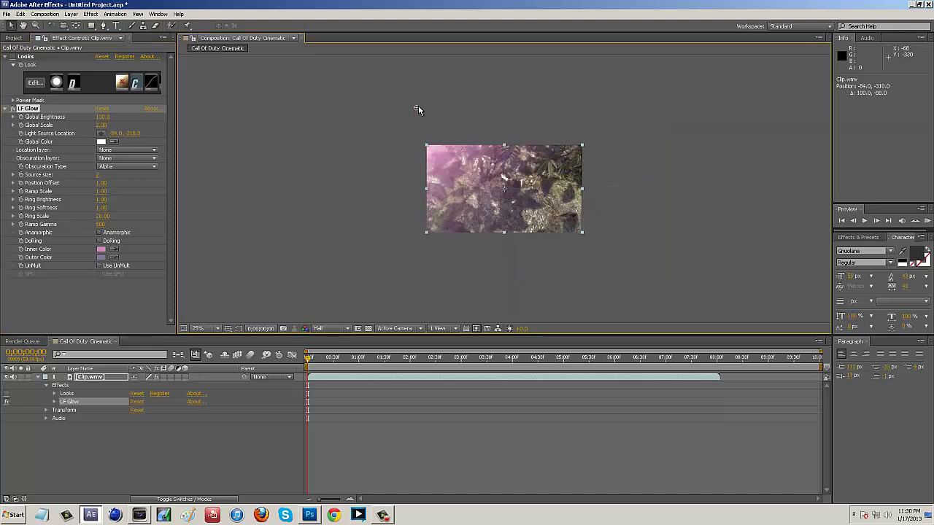
{"action": "left_click", "coordinate": [27, 109]}
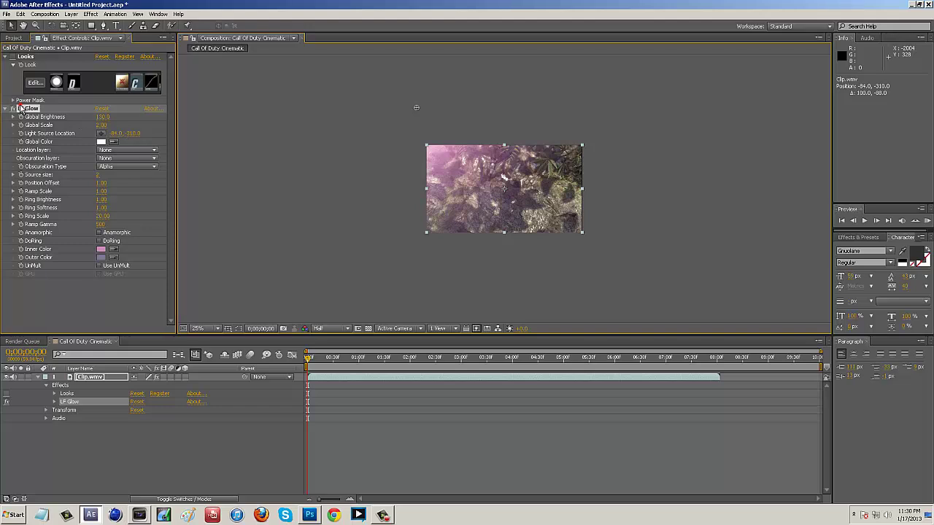
Add LF Glow 2 lit from off the bottom-right, with Global Brightness 130 and Global Scale 2
{"action": "left_click", "coordinate": [90, 13]}
{"action": "left_click", "coordinate": [100, 32]}
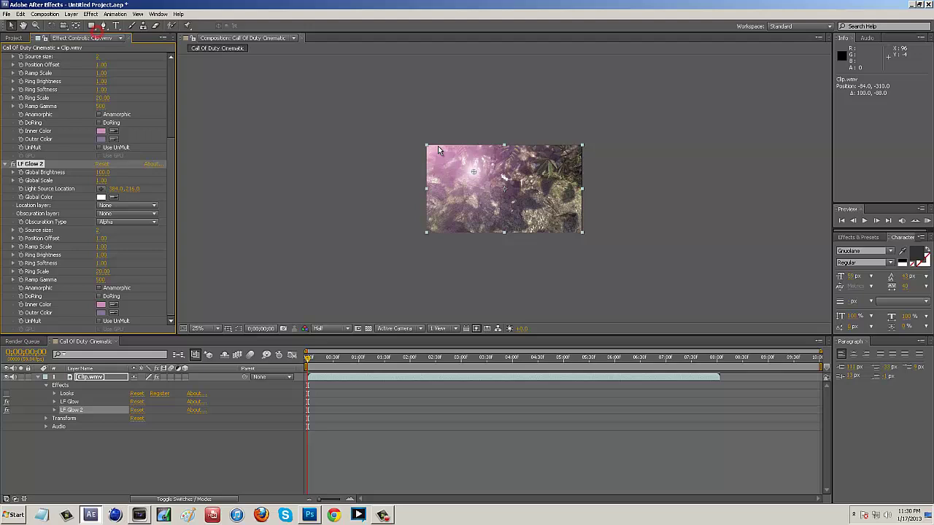
{"action": "left_click_drag", "start_coordinate": [474, 170], "coordinate": [586, 242]}
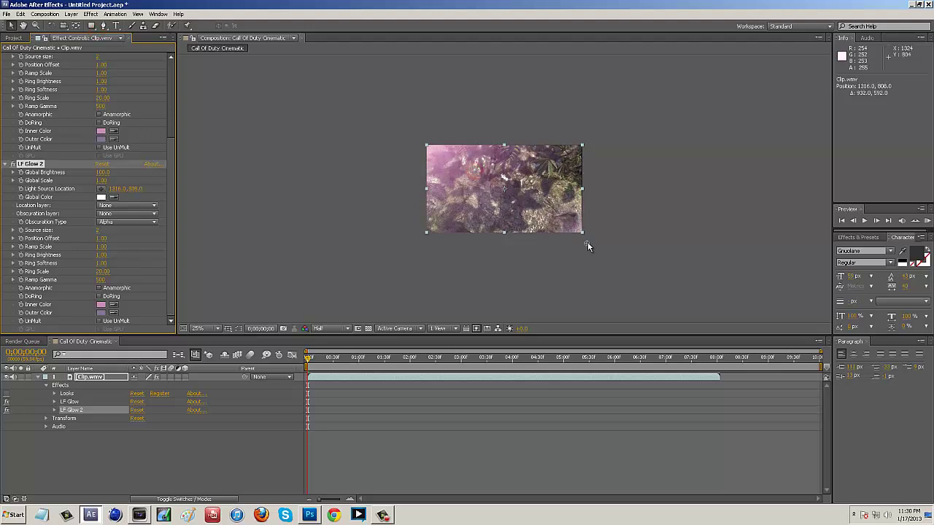
{"action": "left_click", "coordinate": [97, 173]}
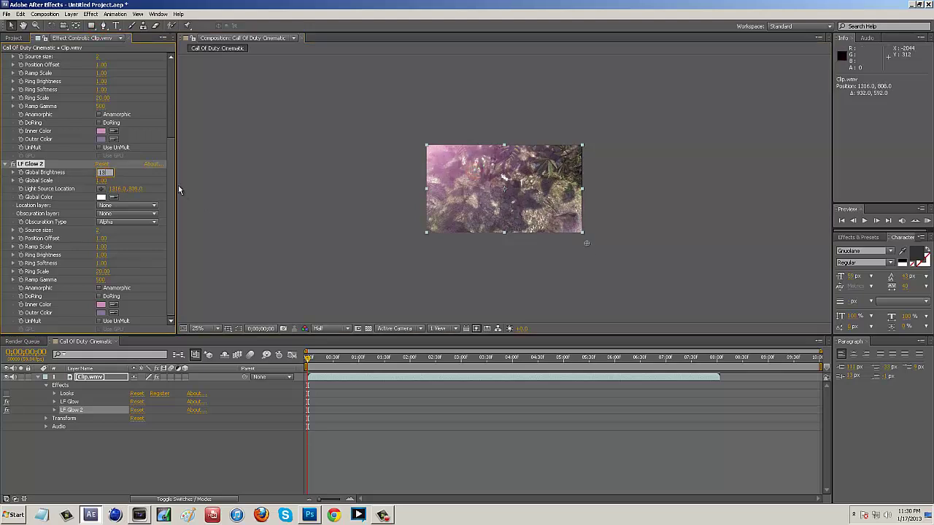
{"action": "type", "text": "130"}
{"action": "left_click", "coordinate": [102, 180]}
{"action": "type", "text": "2"}
{"action": "key", "text": "Return"}
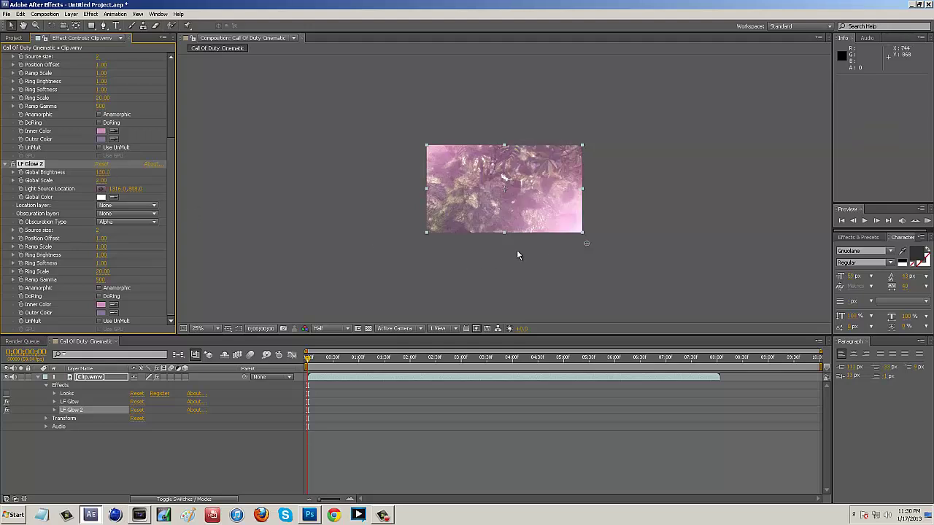
{"action": "left_click_drag", "start_coordinate": [587, 243], "coordinate": [629, 251]}
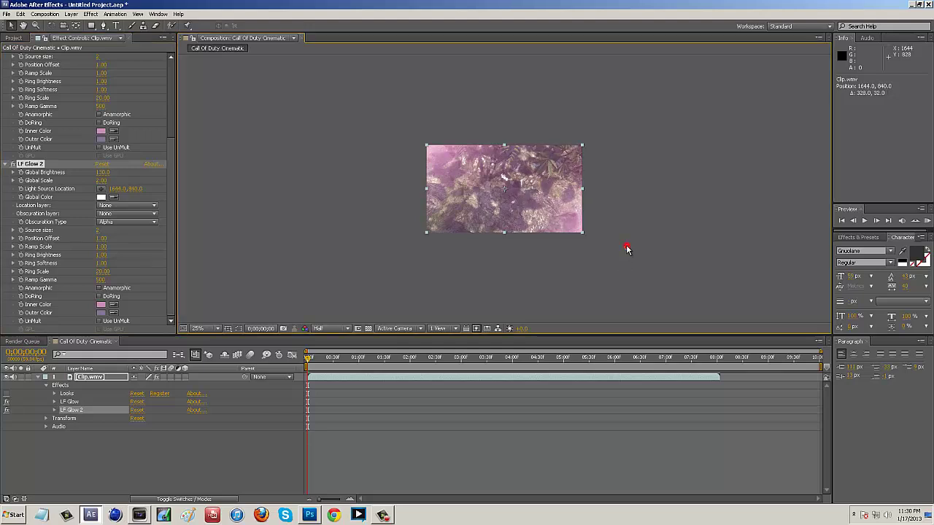
{"action": "left_click", "coordinate": [8, 394]}
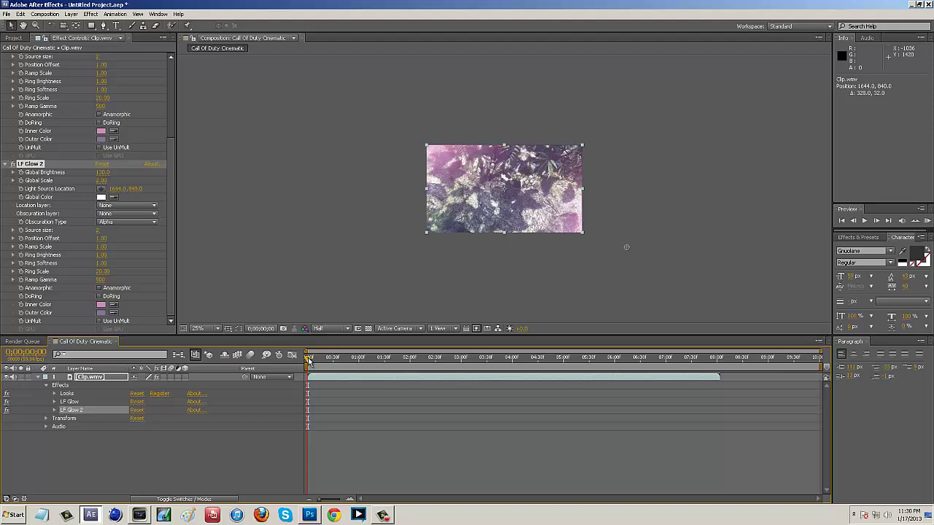
{"action": "left_click_drag", "start_coordinate": [308, 361], "coordinate": [361, 394]}
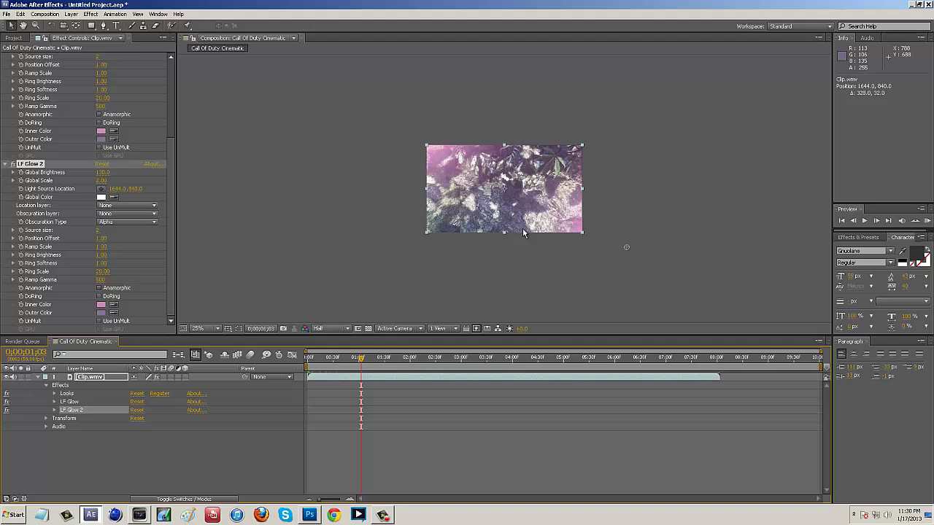
Raise LF Glow 2's Global Brightness to 140 and nudge its light source down-right
{"action": "left_click", "coordinate": [102, 172]}
{"action": "type", "text": "40"}
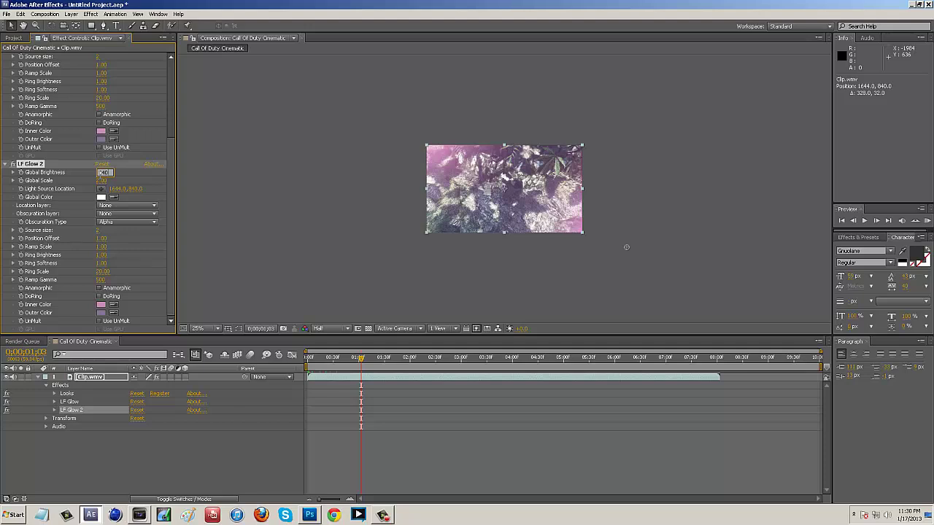
{"action": "key", "text": "Return"}
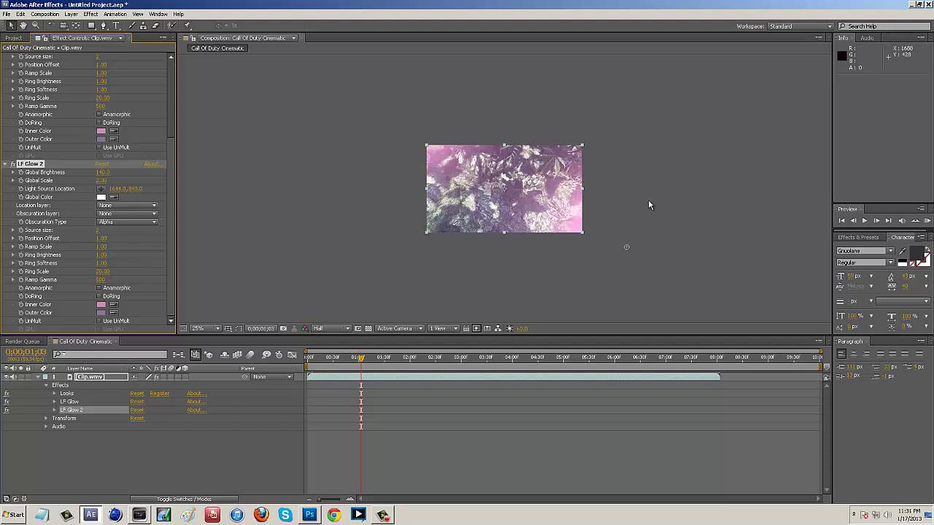
{"action": "left_click_drag", "start_coordinate": [625, 254], "coordinate": [627, 255]}
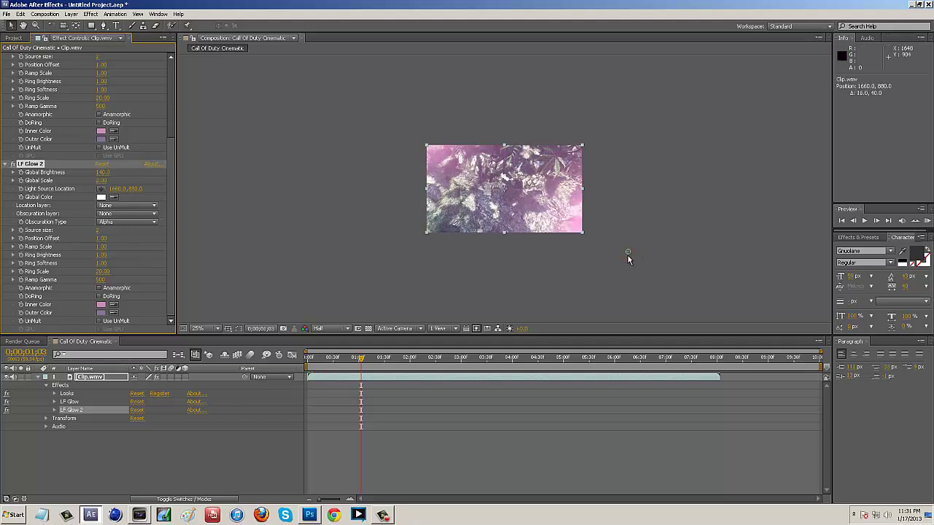
{"action": "scroll", "coordinate": [93, 159], "scroll_direction": "up", "scroll_amount": 3}
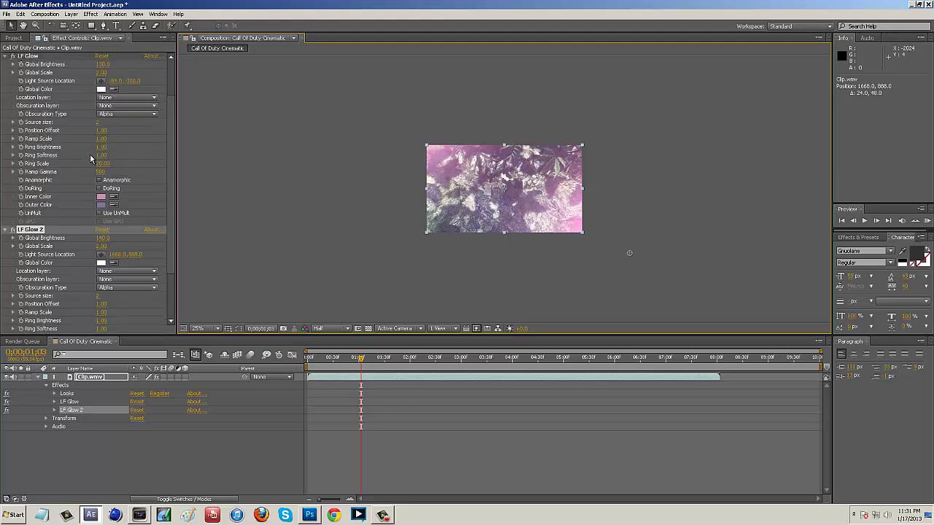
{"action": "scroll", "coordinate": [73, 96], "scroll_direction": "up", "scroll_amount": 2}
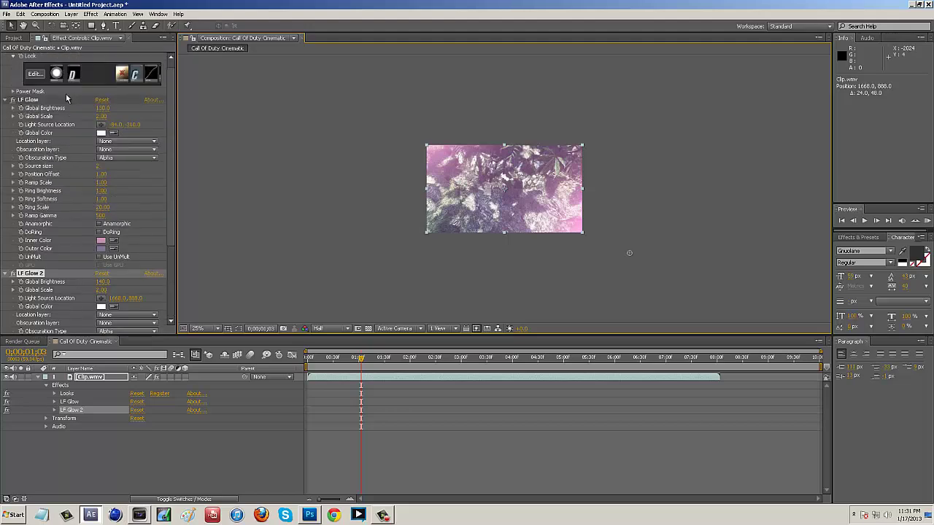
{"action": "left_click", "coordinate": [40, 106]}
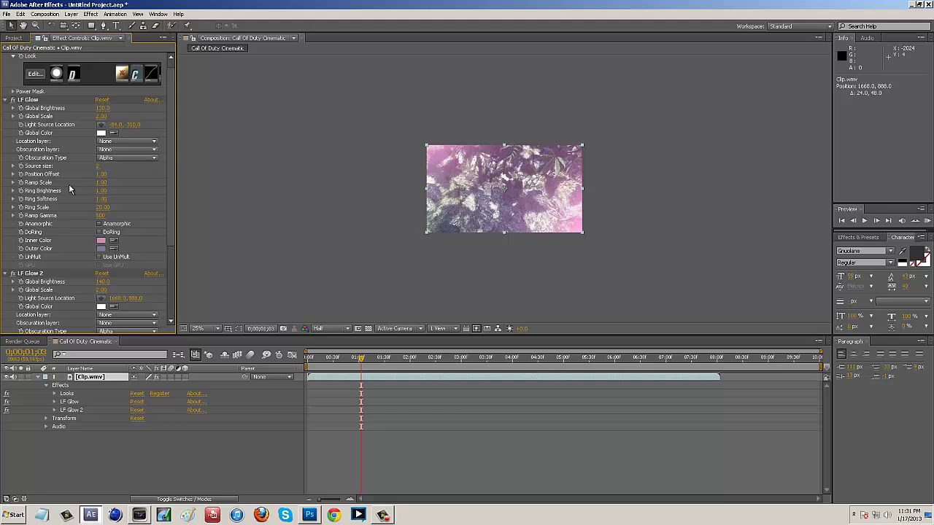
Set LF Glow's Global Brightness to 140 and shift its light source up-left
{"action": "left_click", "coordinate": [57, 108]}
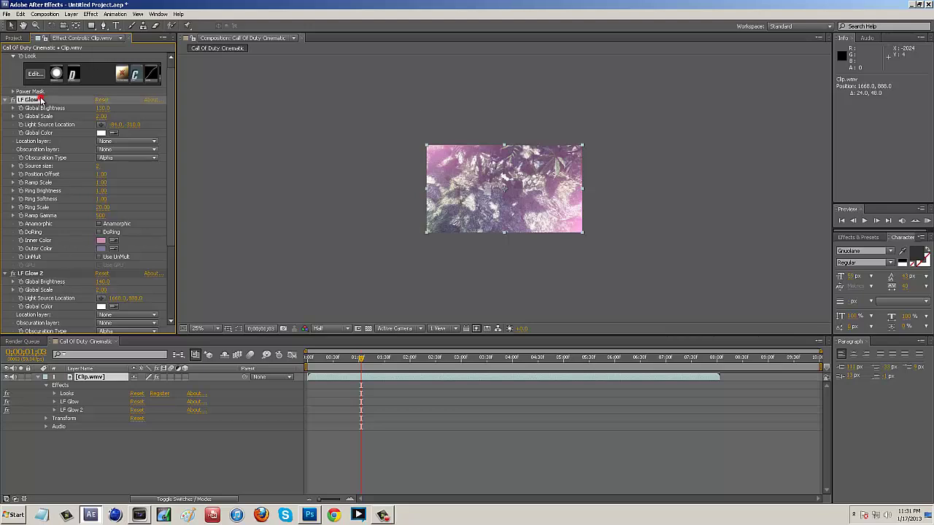
{"action": "left_click", "coordinate": [104, 107]}
{"action": "type", "text": "140"}
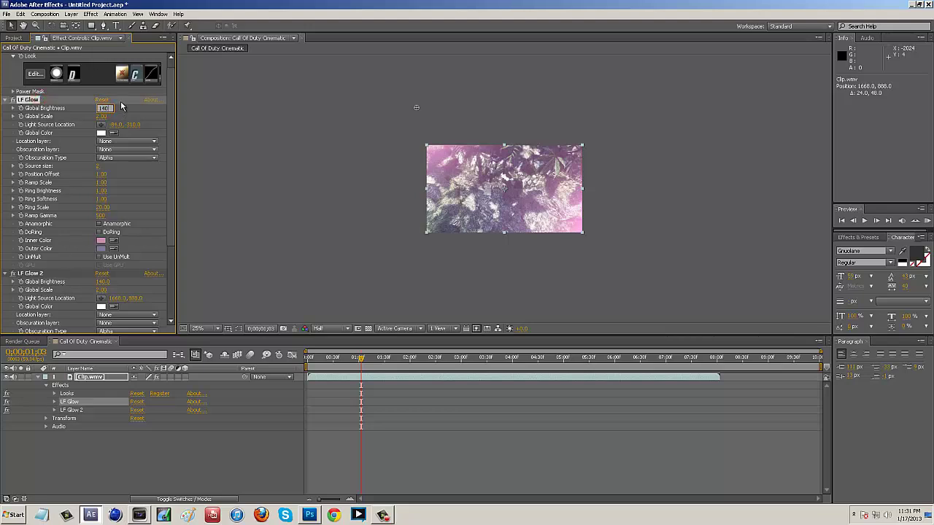
{"action": "key", "text": "Return"}
{"action": "left_click_drag", "start_coordinate": [420, 110], "coordinate": [395, 110]}
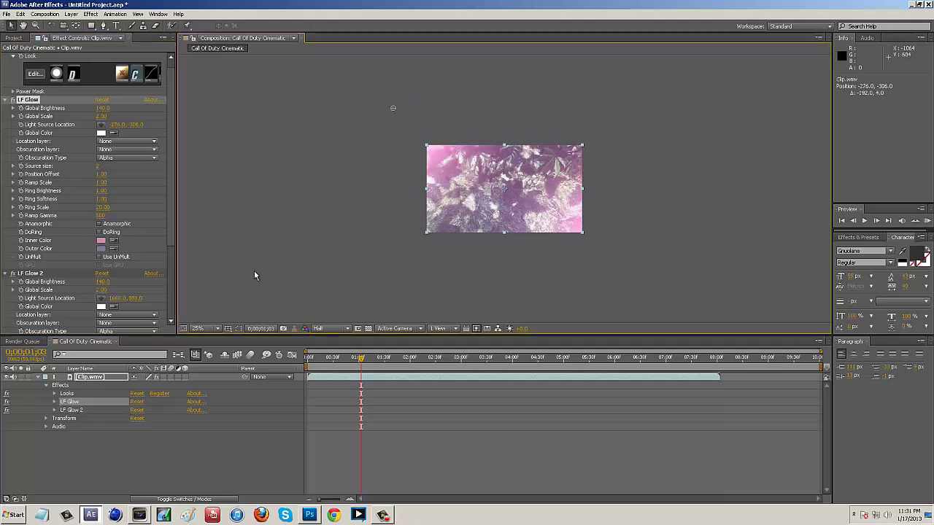
{"action": "left_click", "coordinate": [7, 394]}
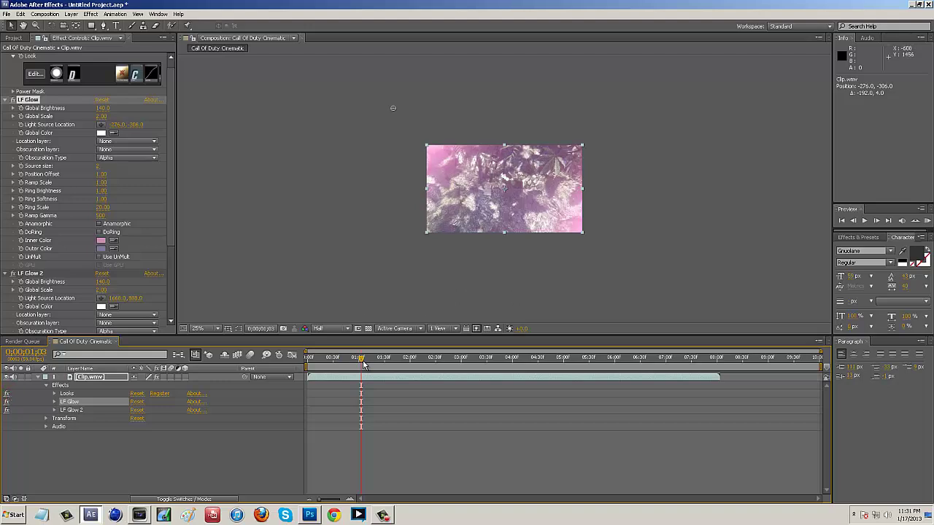
{"action": "left_click_drag", "start_coordinate": [362, 361], "coordinate": [618, 356]}
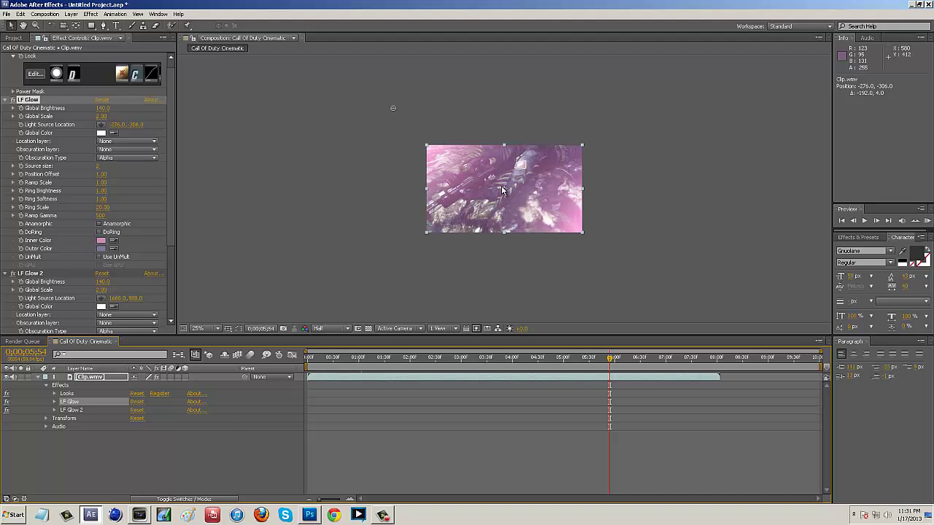
Reposition both light sources farther off-frame: LF Glow at -336, -366, LF Glow 2 at 1732, 924
{"action": "left_click_drag", "start_coordinate": [394, 108], "coordinate": [384, 100]}
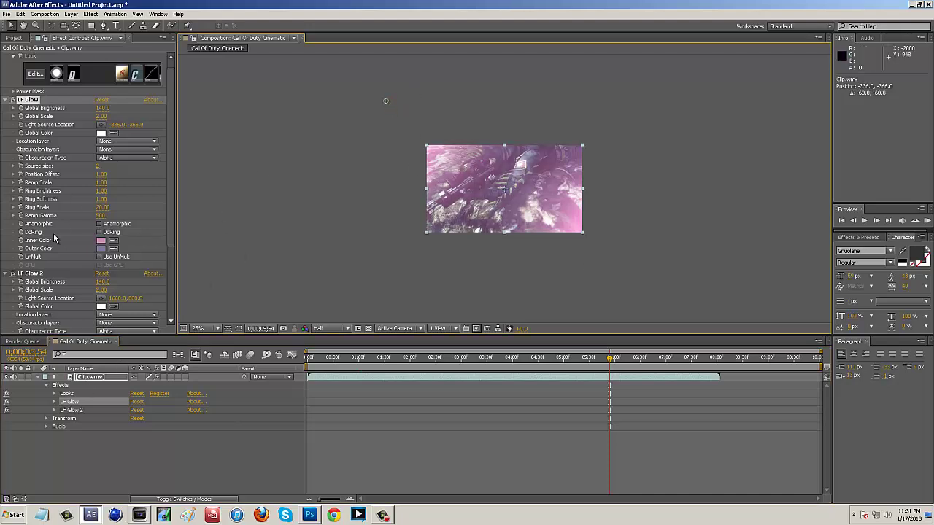
{"action": "left_click", "coordinate": [31, 272]}
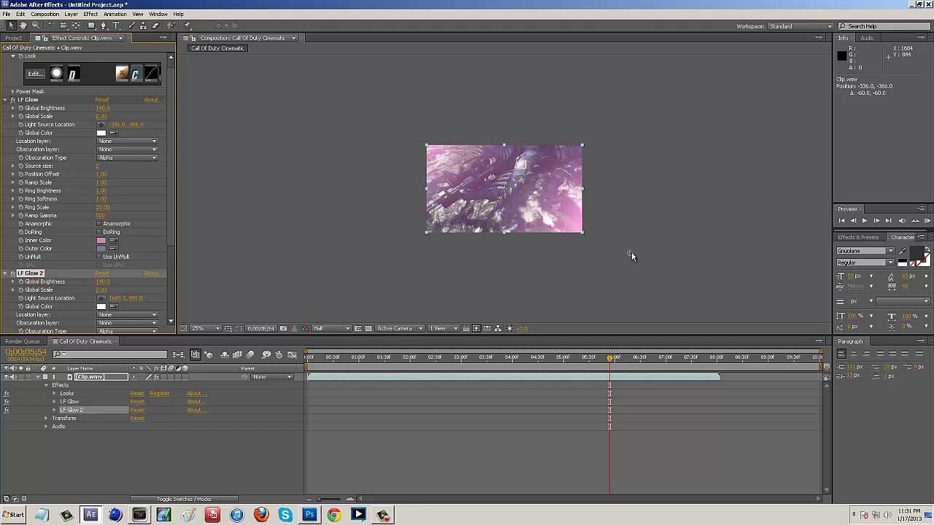
{"action": "left_click_drag", "start_coordinate": [640, 261], "coordinate": [644, 185]}
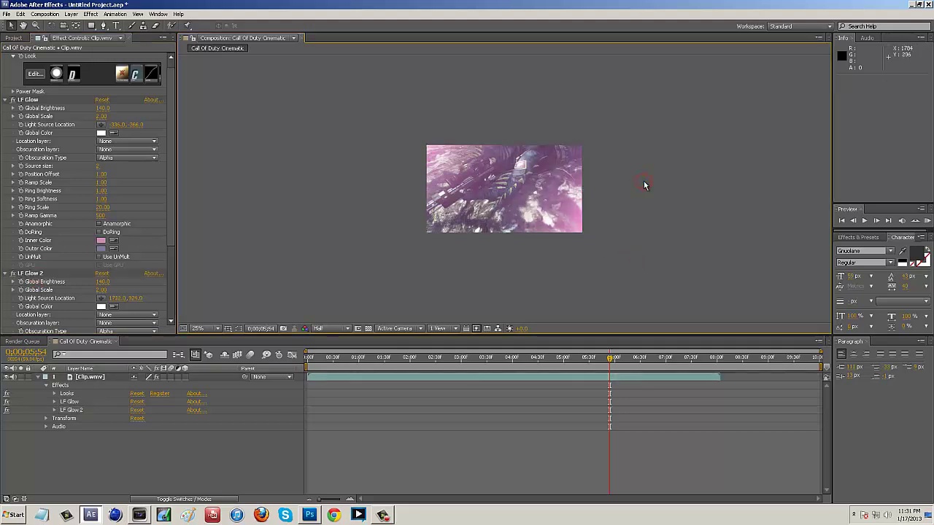
{"action": "mouse_move", "coordinate": [613, 370]}
{"action": "left_mouse_down"}
{"action": "mouse_move", "coordinate": [694, 365]}
{"action": "mouse_move", "coordinate": [606, 368]}
{"action": "left_mouse_up"}
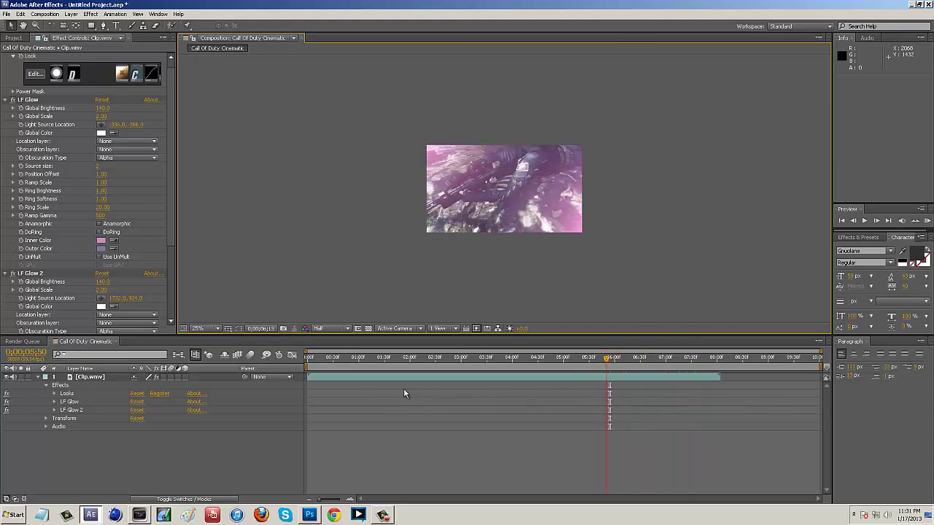
Collapse Clip.wmv's properties and add Negative_Future_edit_1f.wav from the Project panel to the comp
{"action": "key", "text": "Home"}
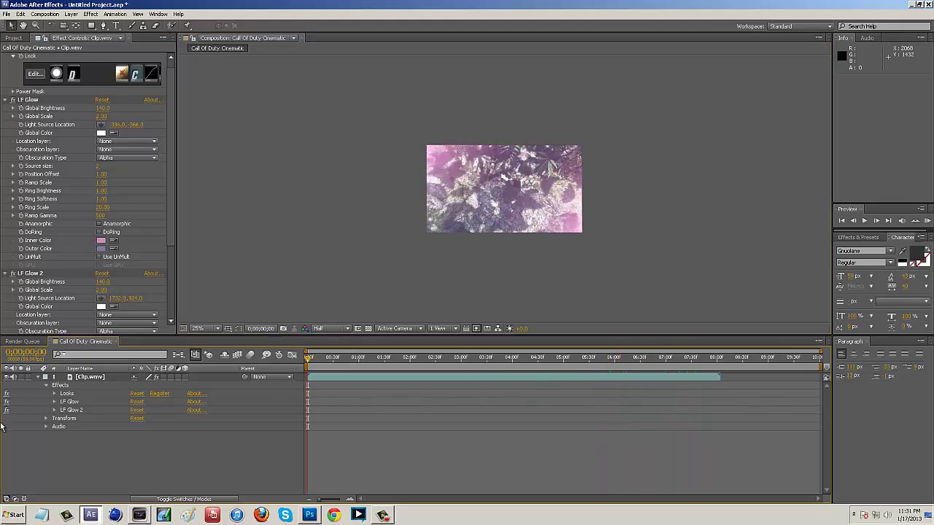
{"action": "left_click", "coordinate": [37, 378]}
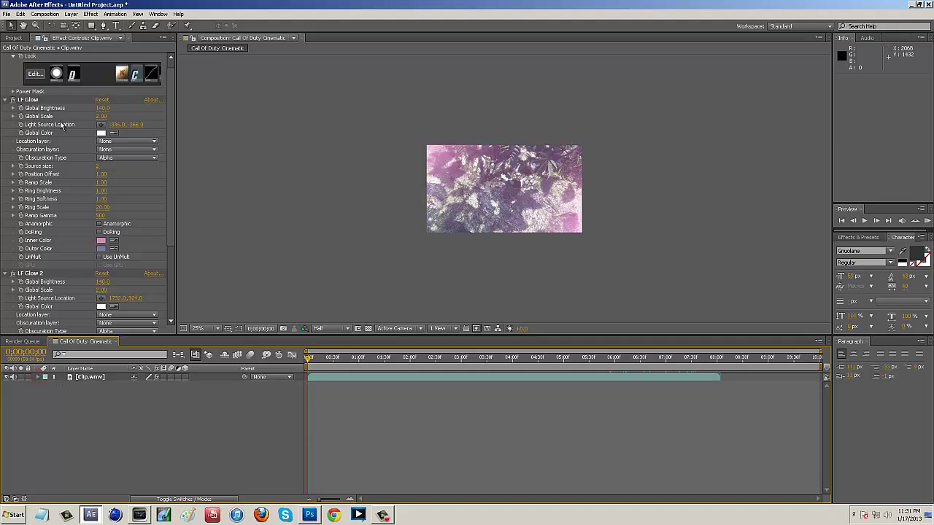
{"action": "left_click", "coordinate": [22, 40]}
{"action": "left_click", "coordinate": [106, 276]}
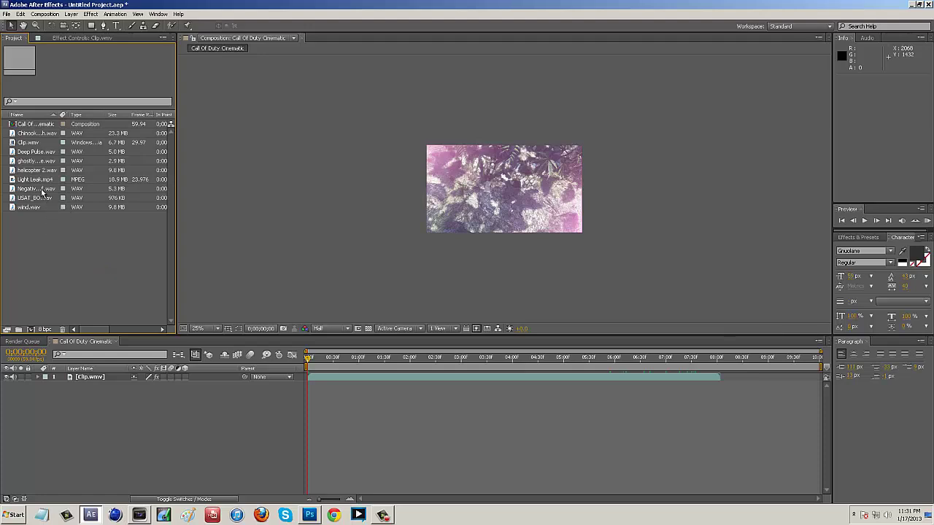
{"action": "left_click", "coordinate": [36, 152]}
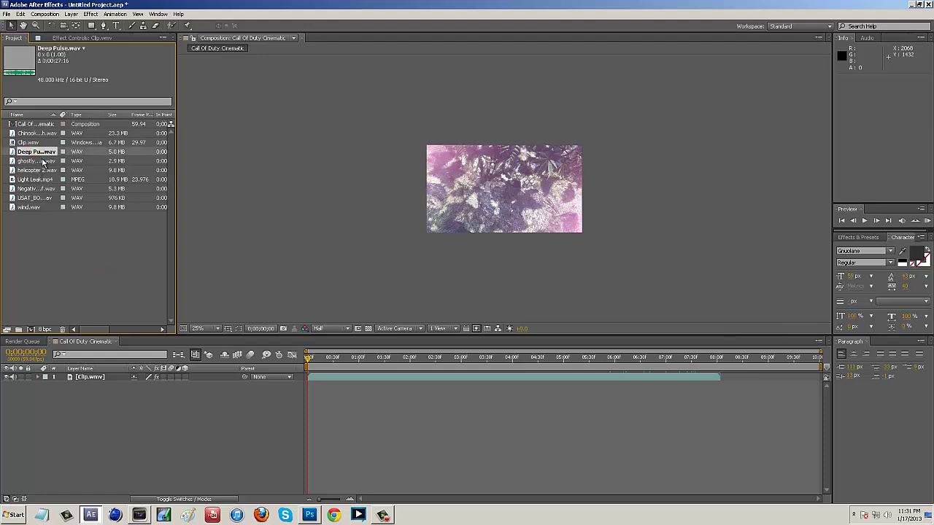
{"action": "left_click", "coordinate": [46, 170]}
{"action": "left_click", "coordinate": [40, 188]}
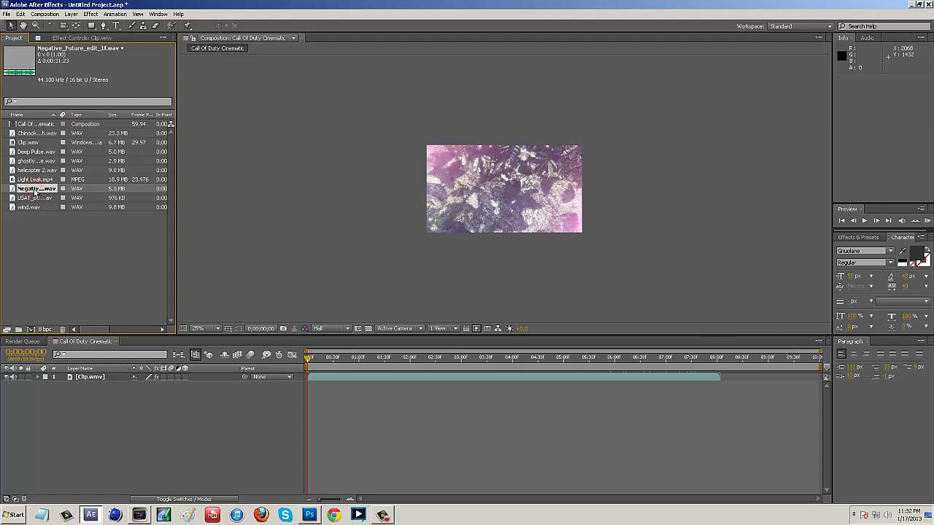
{"action": "left_click_drag", "start_coordinate": [33, 193], "coordinate": [509, 183]}
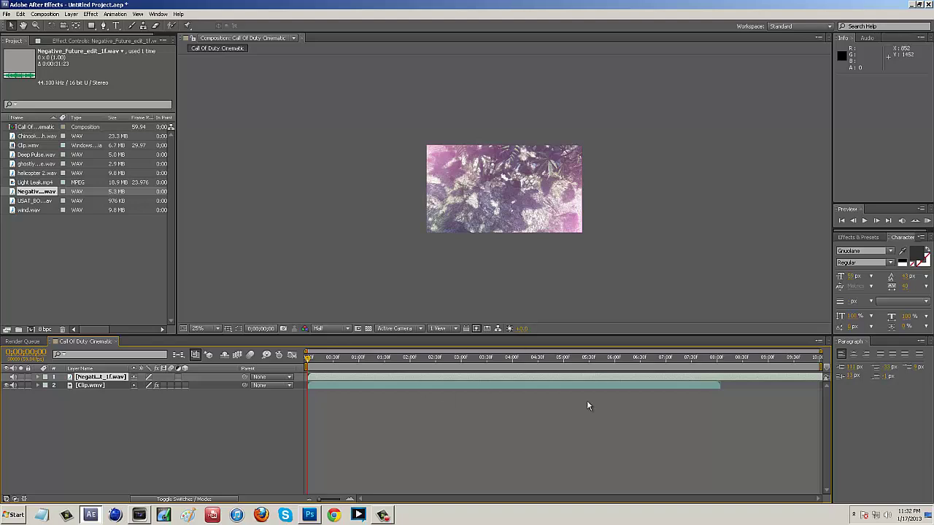
Preview the new music near the start, then add wind.wav as another audio layer
{"action": "left_click", "coordinate": [309, 357]}
{"action": "left_click_drag", "start_coordinate": [356, 366], "coordinate": [268, 363]}
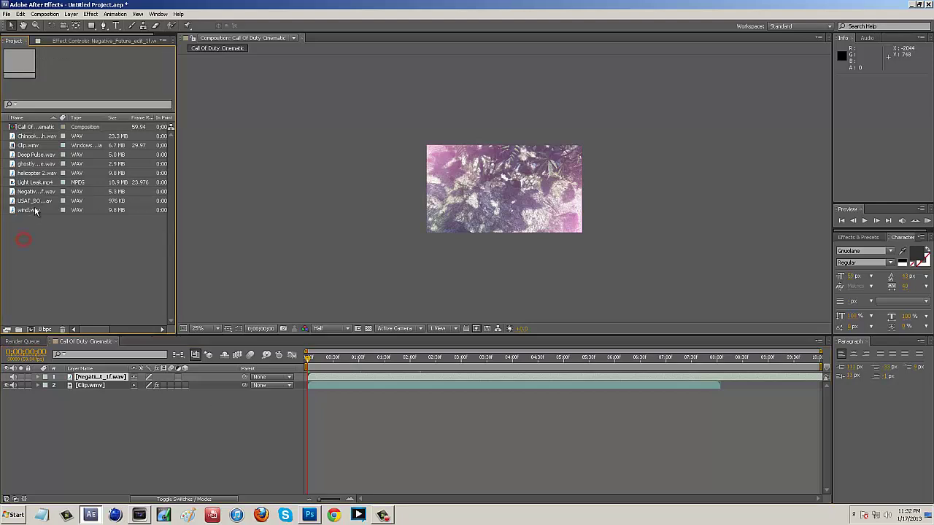
{"action": "left_click_drag", "start_coordinate": [29, 210], "coordinate": [501, 193]}
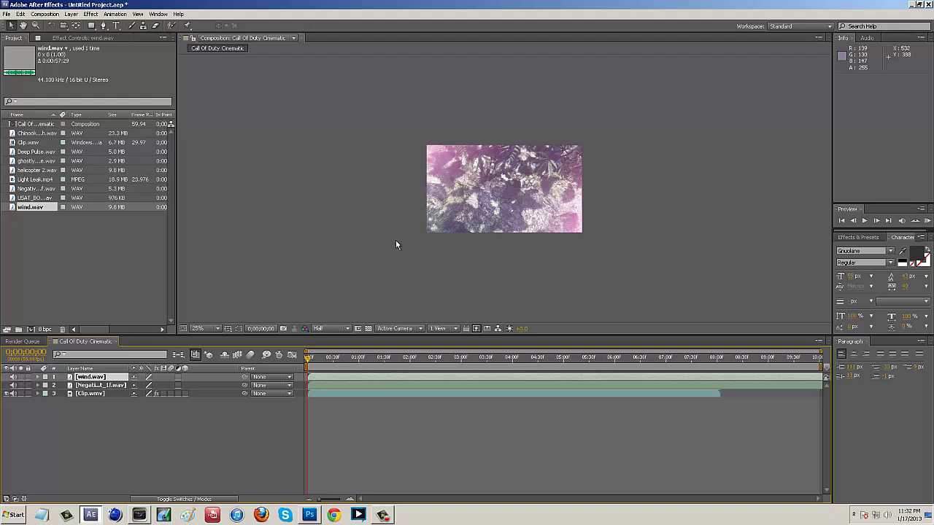
{"action": "left_click", "coordinate": [110, 249]}
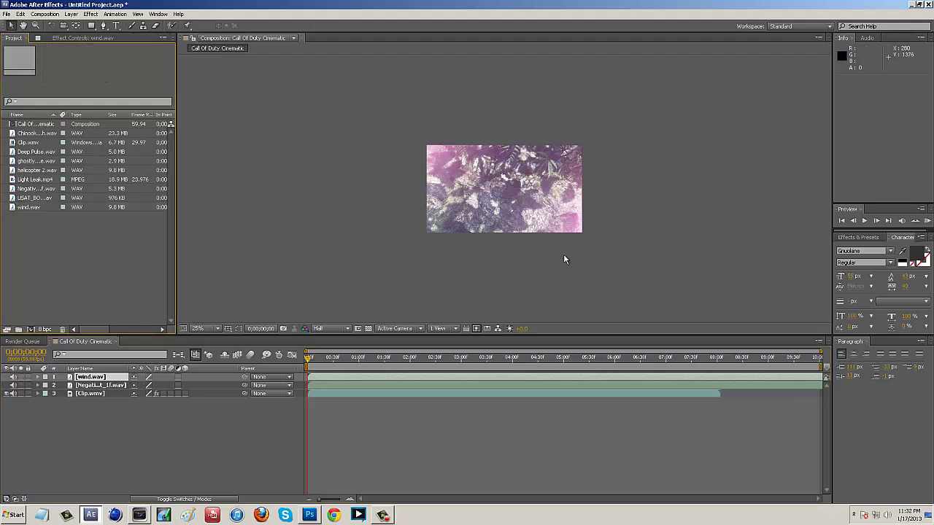
Open the Cinematic Toolbox folder and audition Chinook_High in Media Player at lower volume
{"action": "key", "text": "super+d"}
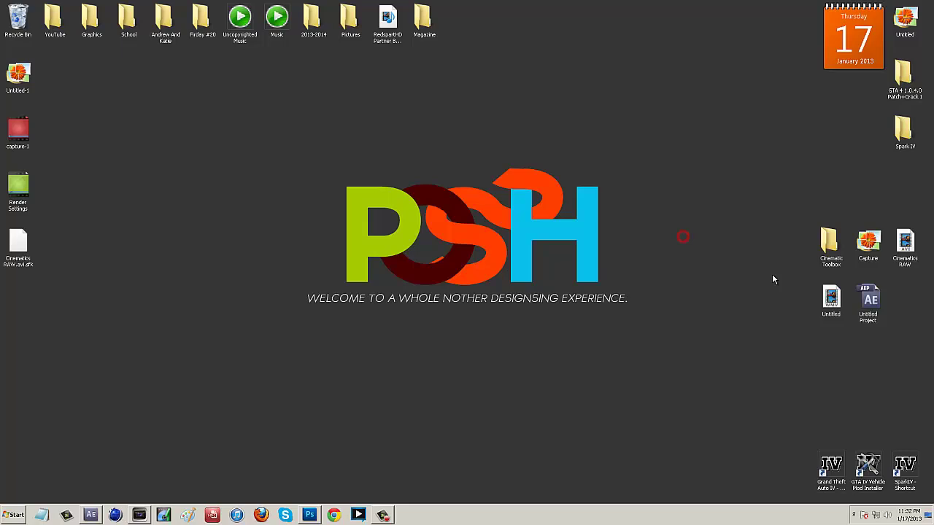
{"action": "double_click", "coordinate": [830, 244]}
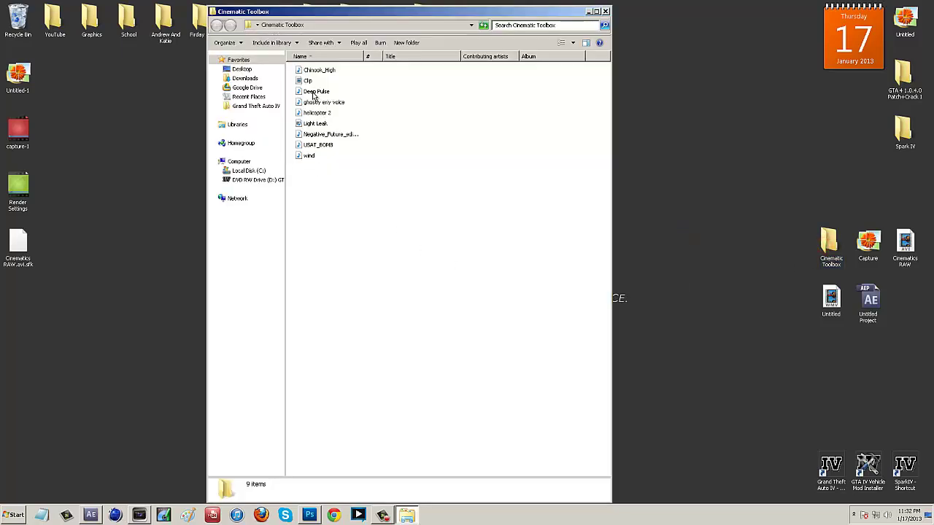
{"action": "double_click", "coordinate": [326, 70]}
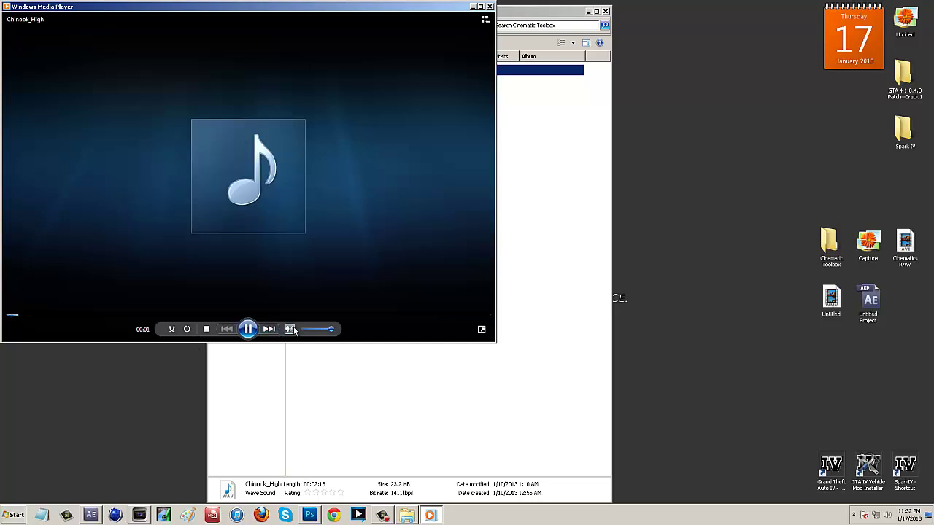
{"action": "left_click", "coordinate": [249, 329]}
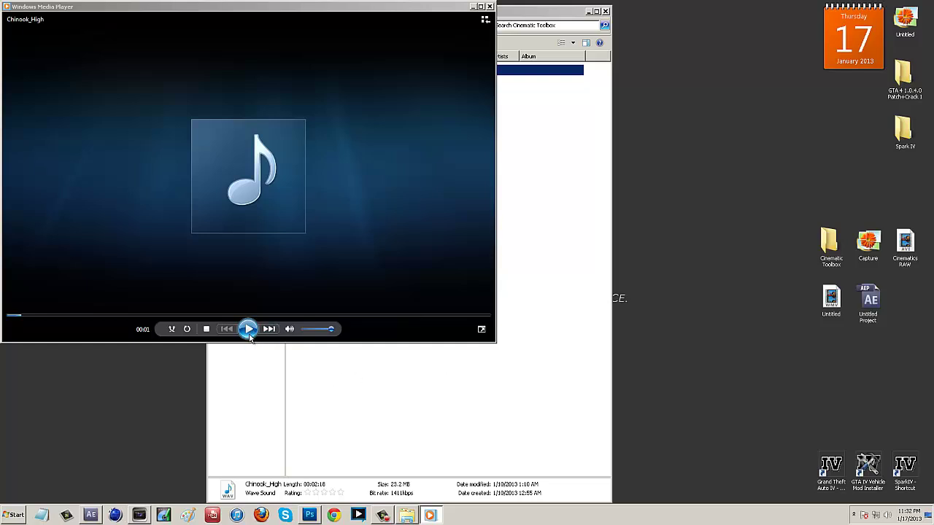
{"action": "left_click", "coordinate": [248, 329]}
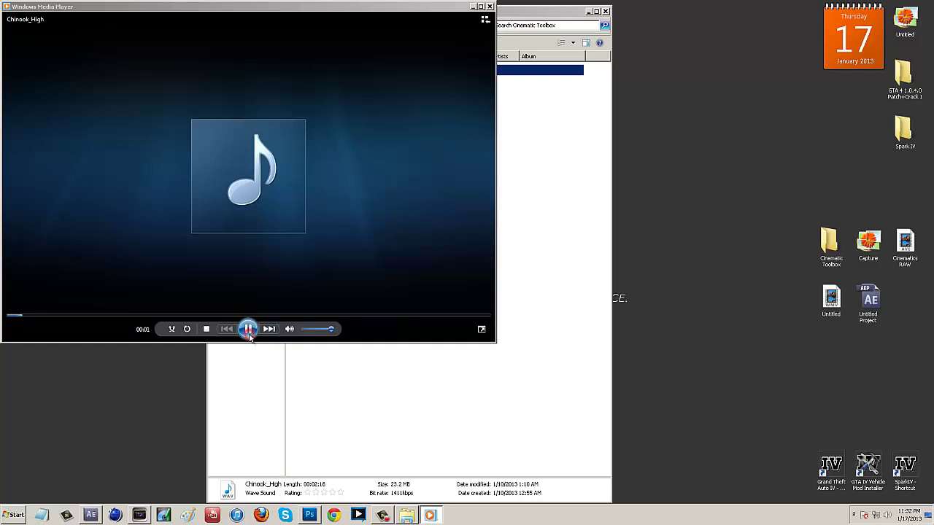
{"action": "left_click", "coordinate": [321, 332]}
{"action": "left_click", "coordinate": [248, 329]}
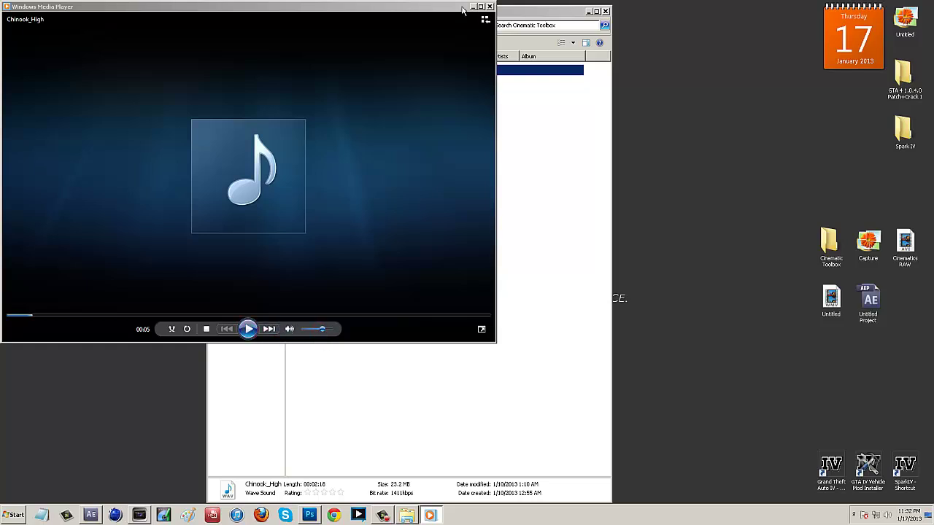
{"action": "left_click", "coordinate": [490, 7]}
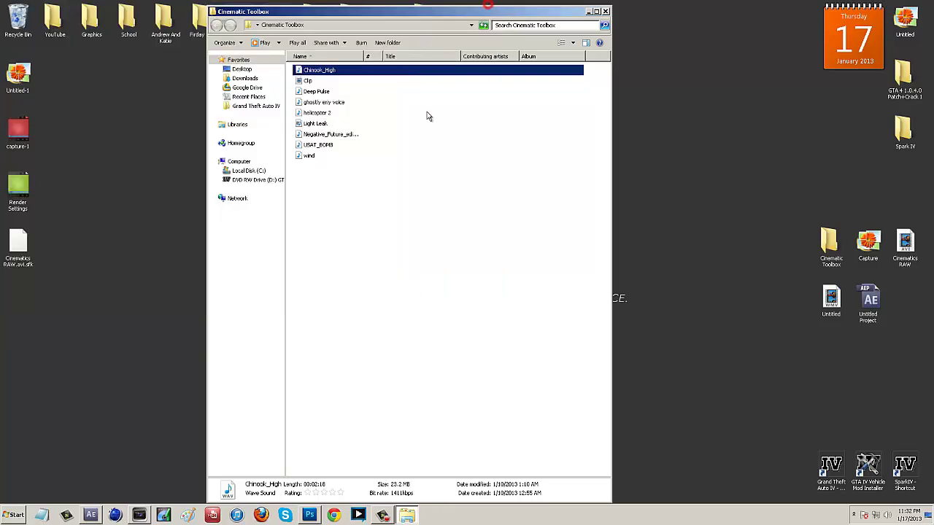
Audition helicopter 2 at full volume, then replay Chinook_High and close the player
{"action": "left_click", "coordinate": [326, 115]}
{"action": "double_click", "coordinate": [325, 115]}
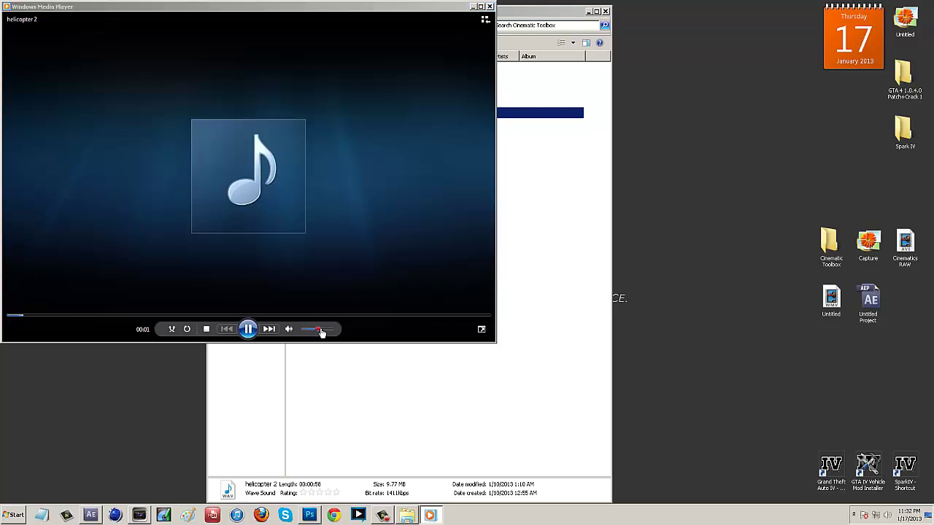
{"action": "left_click_drag", "start_coordinate": [323, 330], "coordinate": [333, 331]}
{"action": "left_click", "coordinate": [490, 6]}
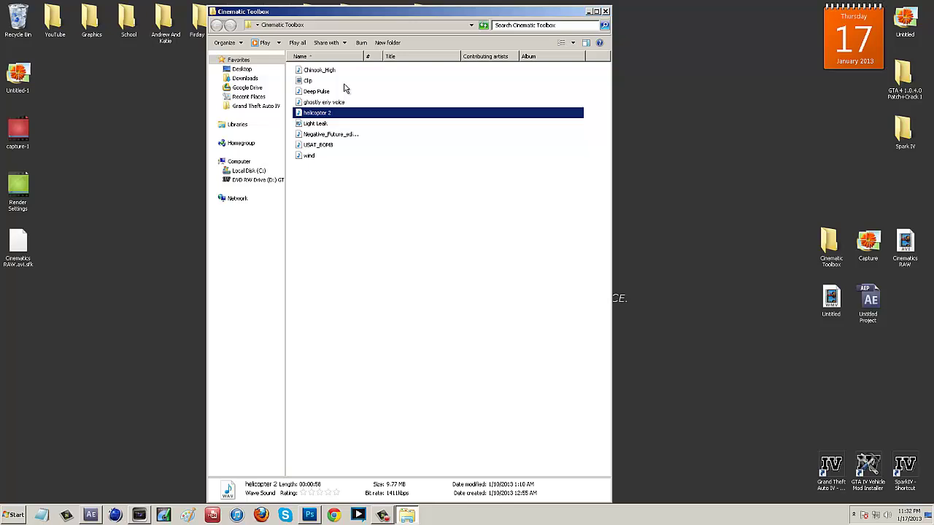
{"action": "double_click", "coordinate": [337, 71]}
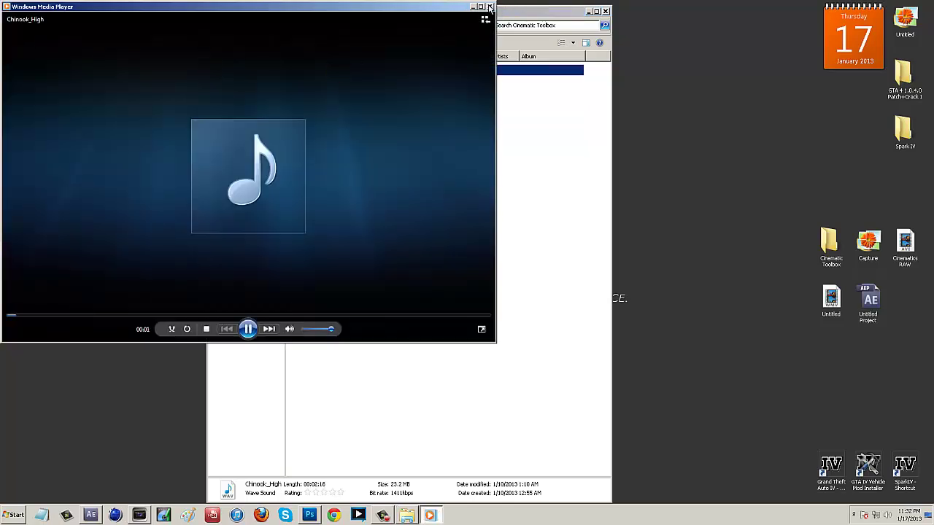
{"action": "left_click", "coordinate": [490, 7]}
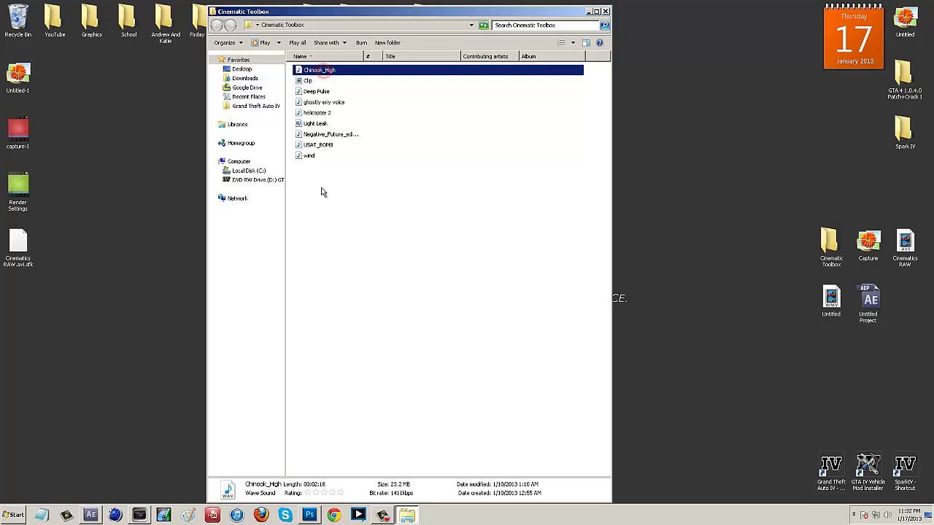
Back in After Effects, drag Chinook_High.wav from the Project panel into the timeline as layer 1
{"action": "left_click", "coordinate": [375, 291]}
{"action": "left_click", "coordinate": [91, 515]}
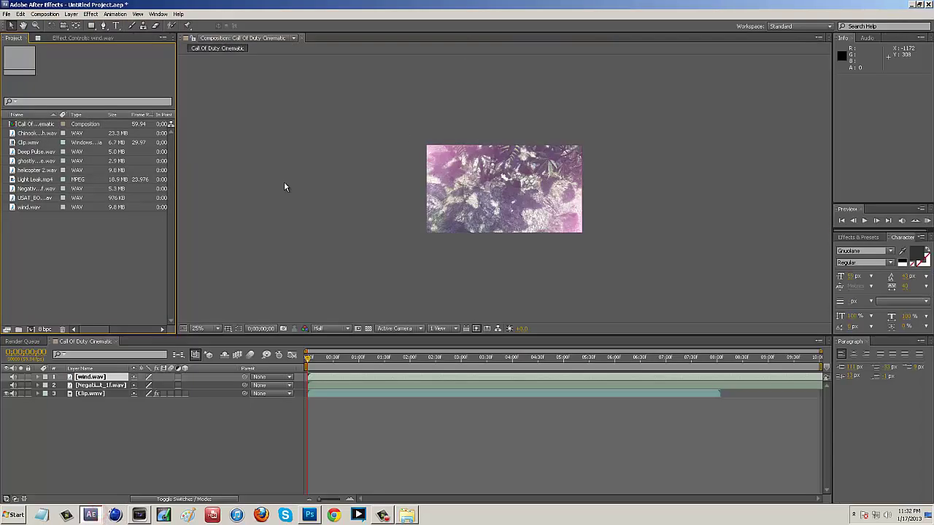
{"action": "left_click", "coordinate": [33, 134]}
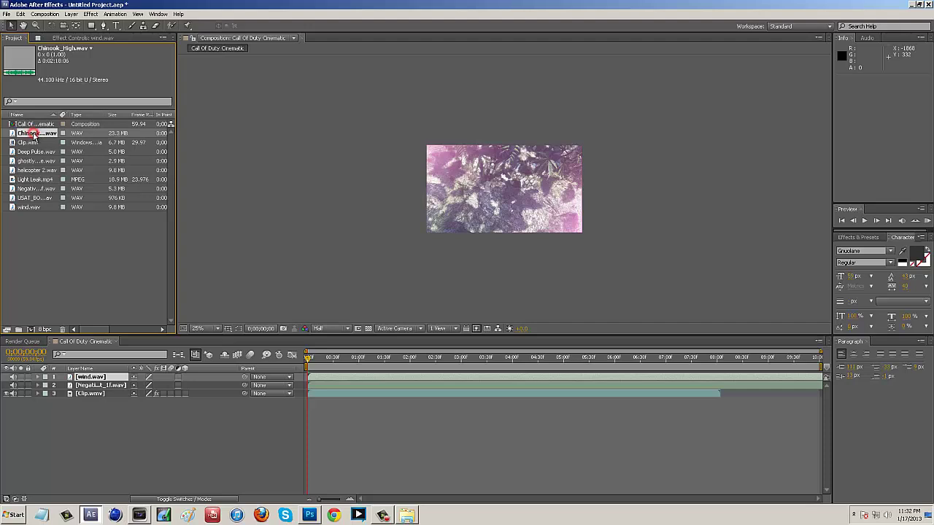
{"action": "left_click_drag", "start_coordinate": [33, 135], "coordinate": [129, 360]}
{"action": "left_click_drag", "start_coordinate": [467, 217], "coordinate": [468, 216]}
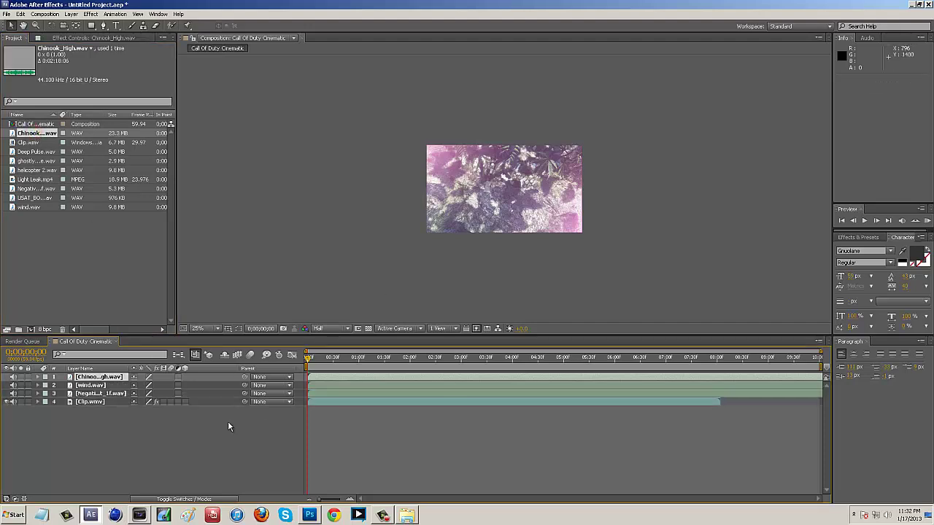
{"action": "left_click", "coordinate": [33, 216]}
{"action": "left_click", "coordinate": [34, 197]}
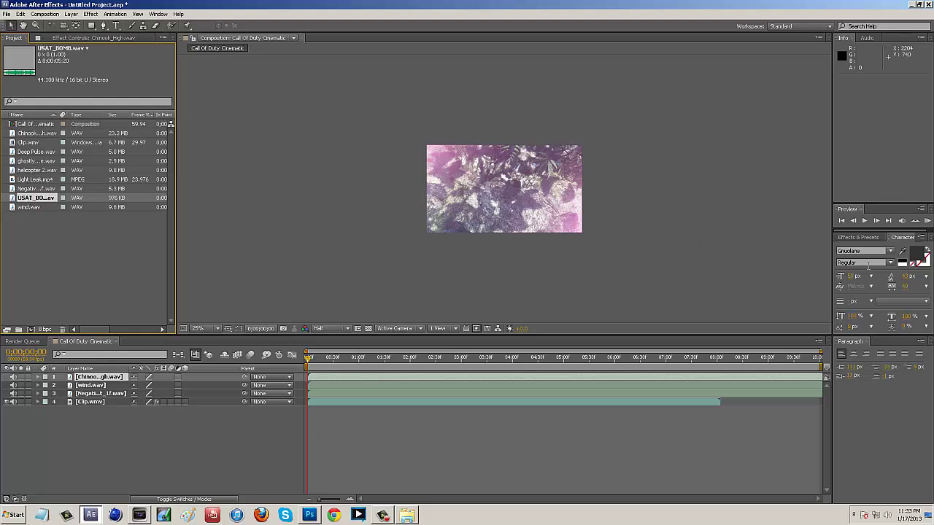
Audition USAT_BOMB and ghostly eriy voice in Media Player, then close the Cinematic Toolbox window
{"action": "left_click", "coordinate": [913, 5]}
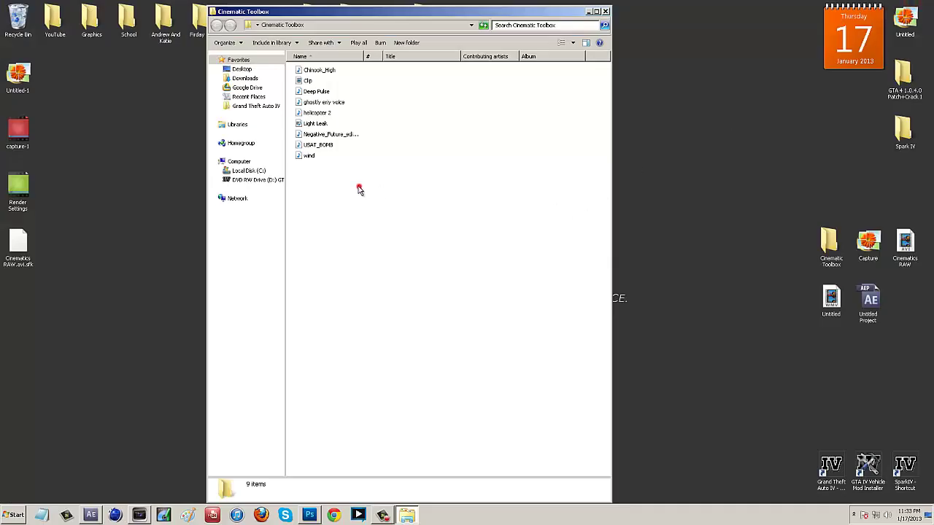
{"action": "left_click", "coordinate": [311, 146]}
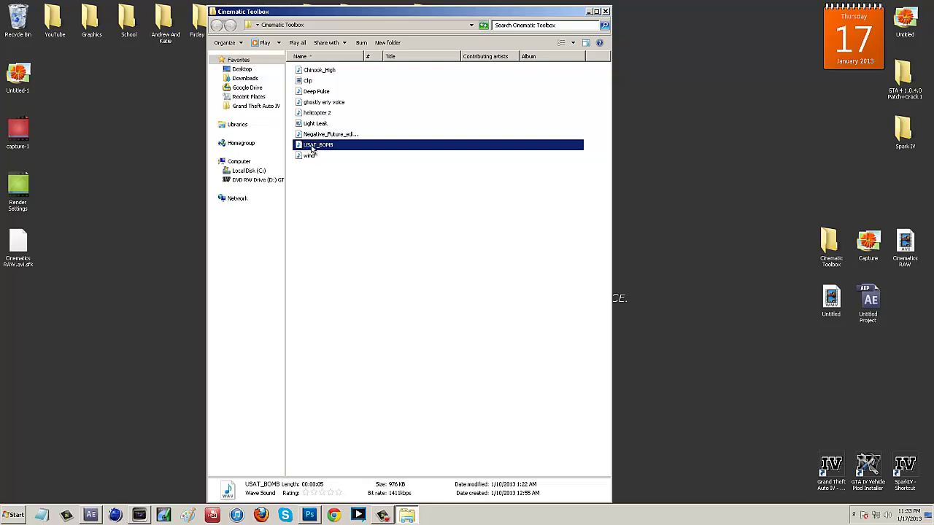
{"action": "double_click", "coordinate": [312, 146]}
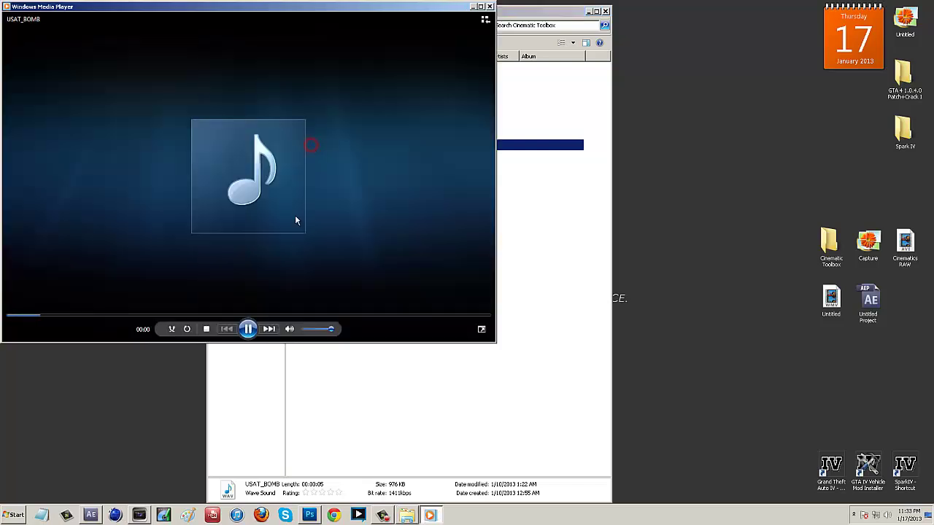
{"action": "left_click", "coordinate": [489, 6]}
{"action": "left_click", "coordinate": [332, 195]}
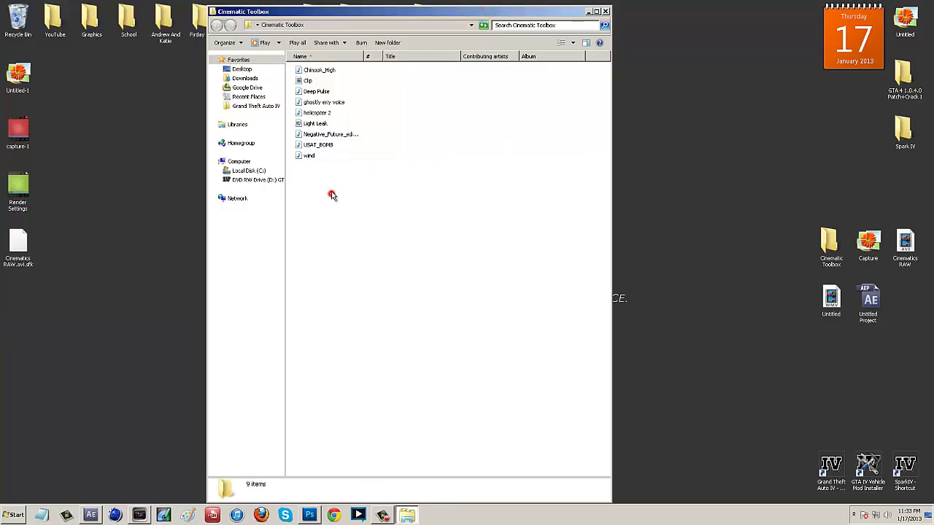
{"action": "double_click", "coordinate": [319, 102]}
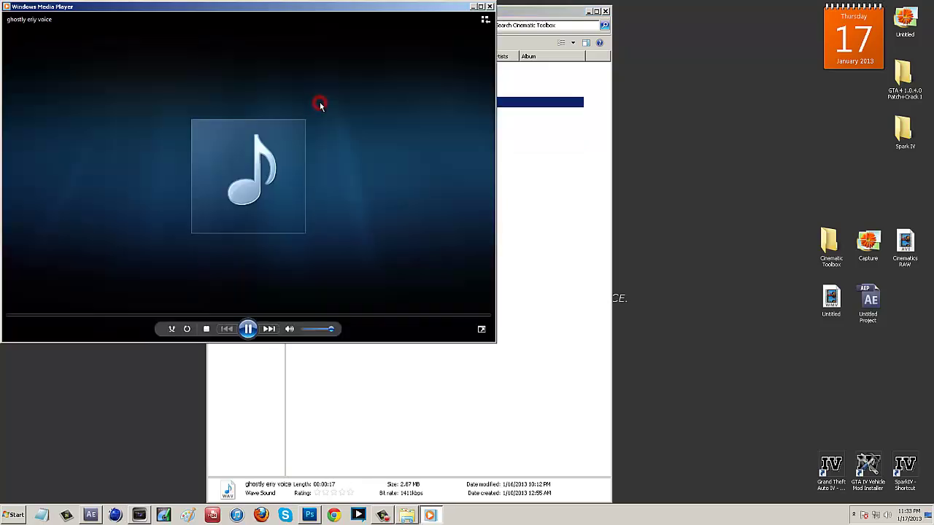
{"action": "left_click", "coordinate": [490, 7]}
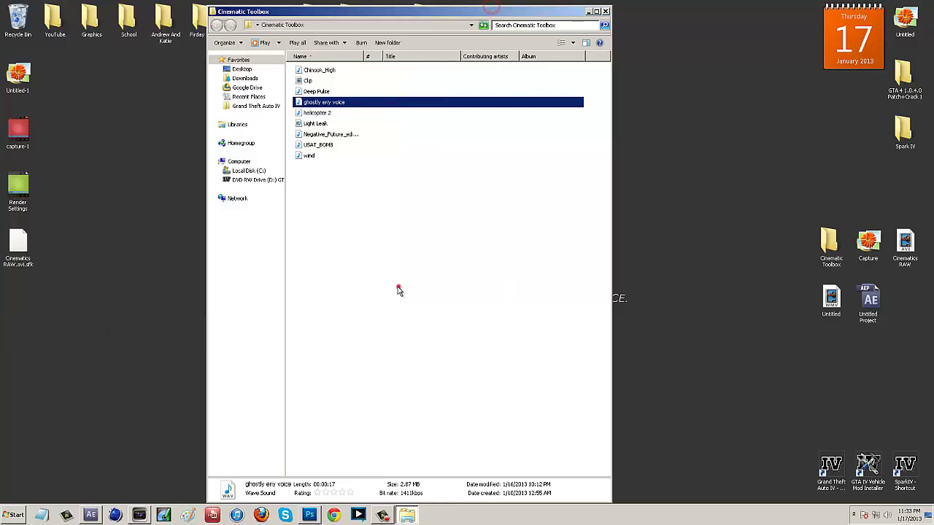
{"action": "left_click", "coordinate": [398, 290]}
{"action": "left_click", "coordinate": [605, 11]}
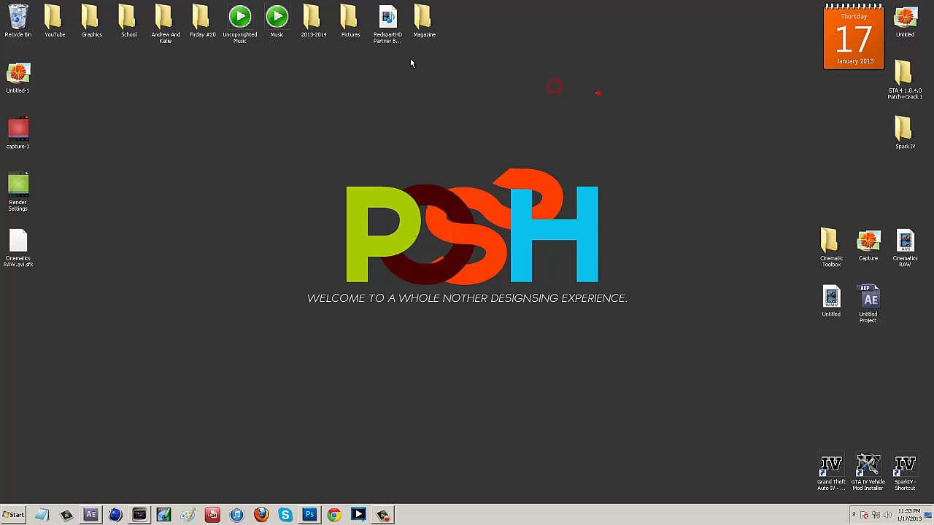
Bring After Effects forward and select the Chinook_High, wind and Negative_Future audio layers in turn
{"action": "left_click", "coordinate": [169, 57]}
{"action": "left_click", "coordinate": [91, 515]}
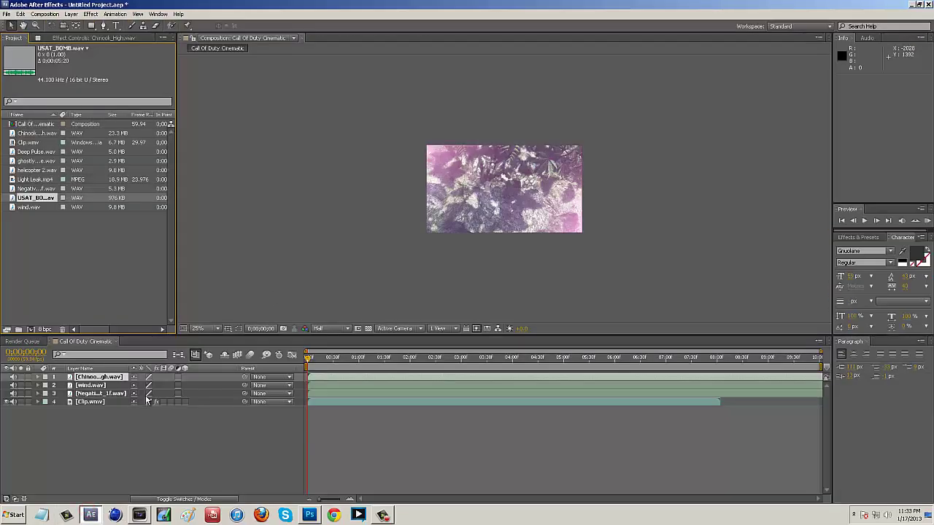
{"action": "left_click", "coordinate": [137, 410]}
{"action": "left_click", "coordinate": [96, 378]}
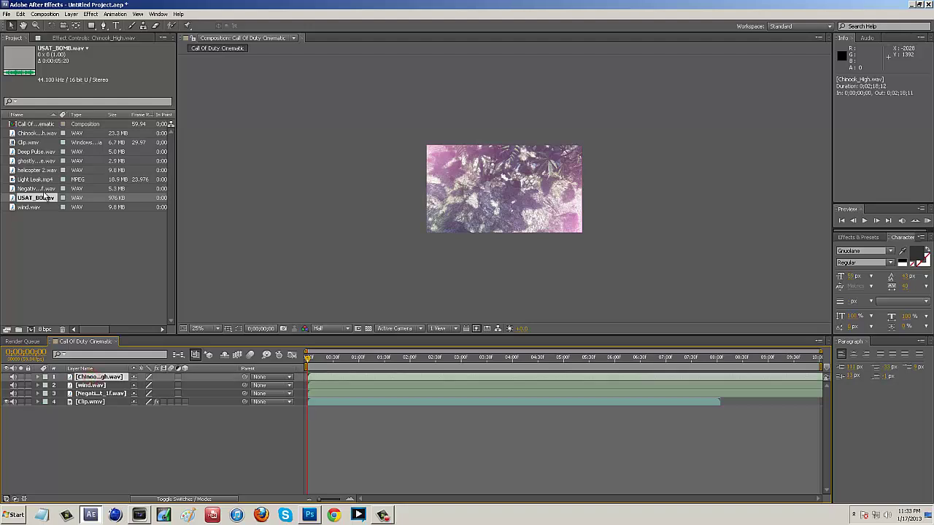
{"action": "left_click", "coordinate": [94, 386]}
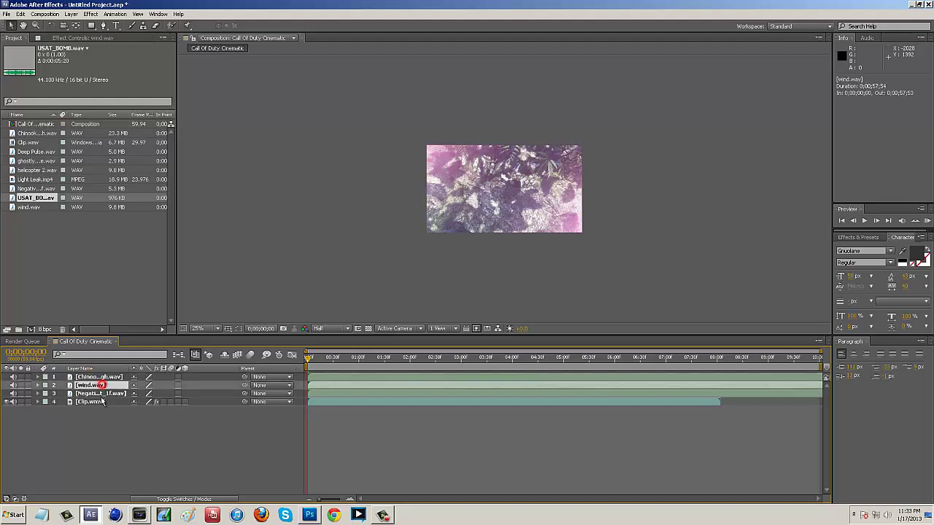
{"action": "left_click", "coordinate": [101, 394]}
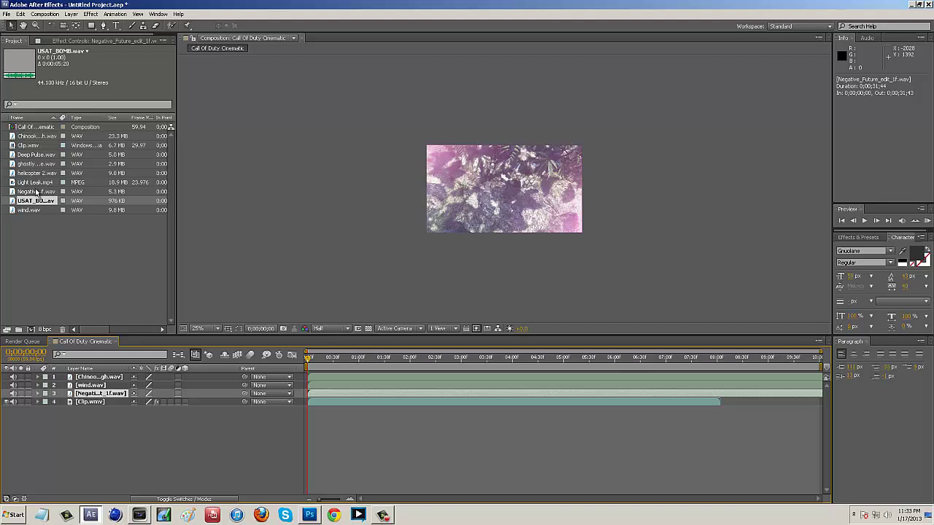
{"action": "left_click", "coordinate": [37, 191]}
{"action": "left_click", "coordinate": [80, 261]}
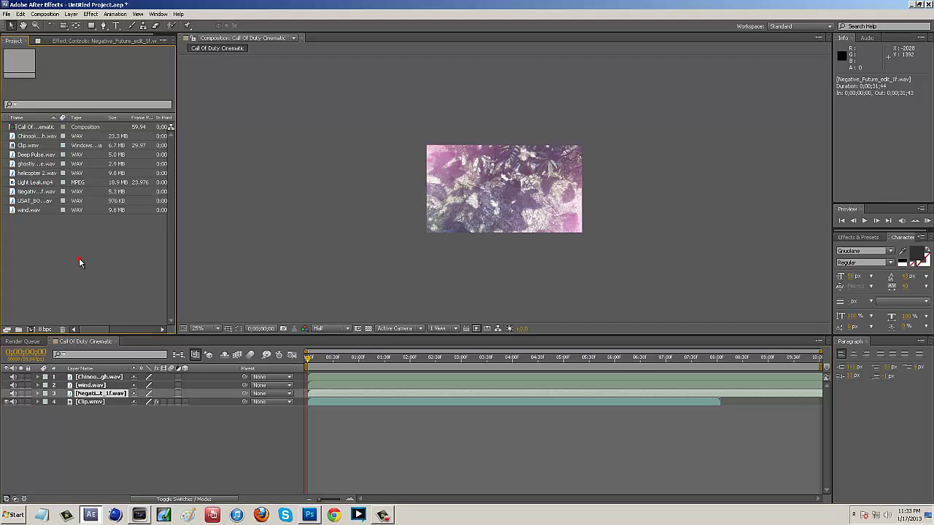
Scrub the first six seconds, RAM-preview the comp from 0, then marquee-select all four layers
{"action": "left_click_drag", "start_coordinate": [309, 360], "coordinate": [612, 360]}
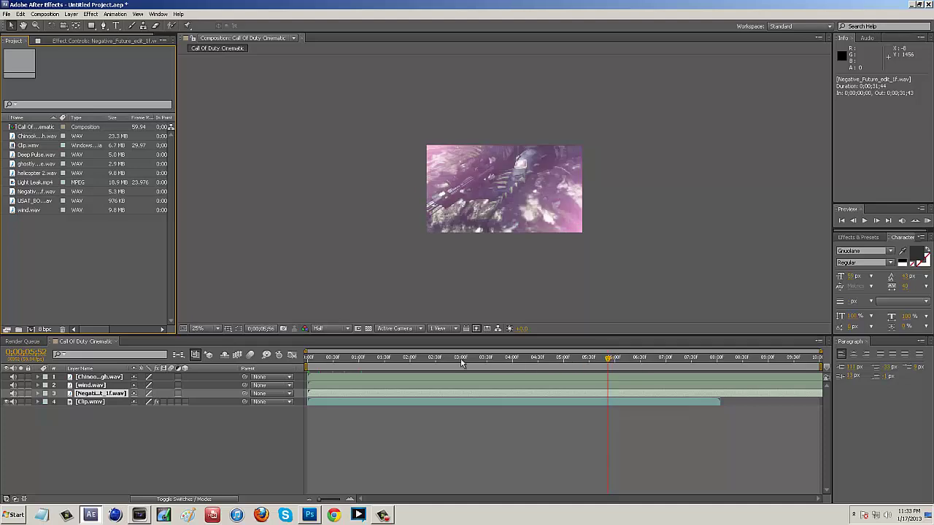
{"action": "left_click", "coordinate": [310, 357]}
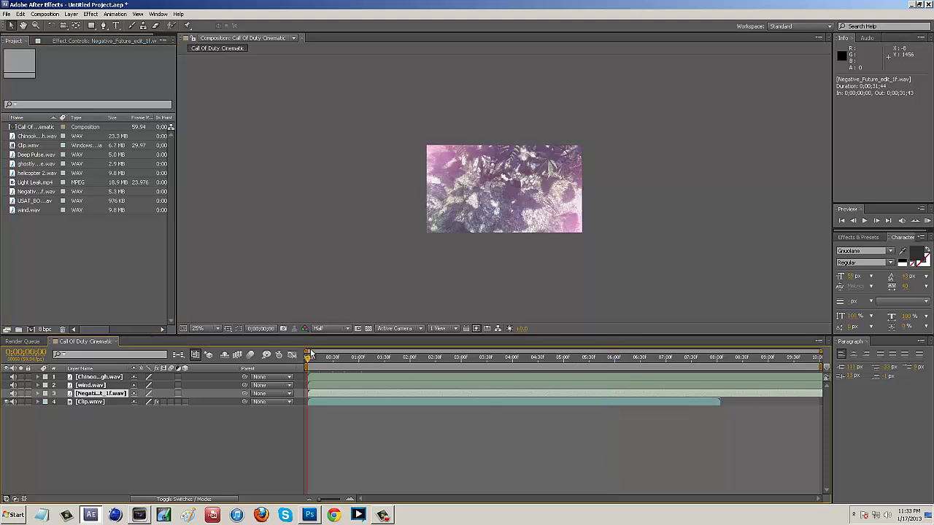
{"action": "left_click", "coordinate": [926, 220]}
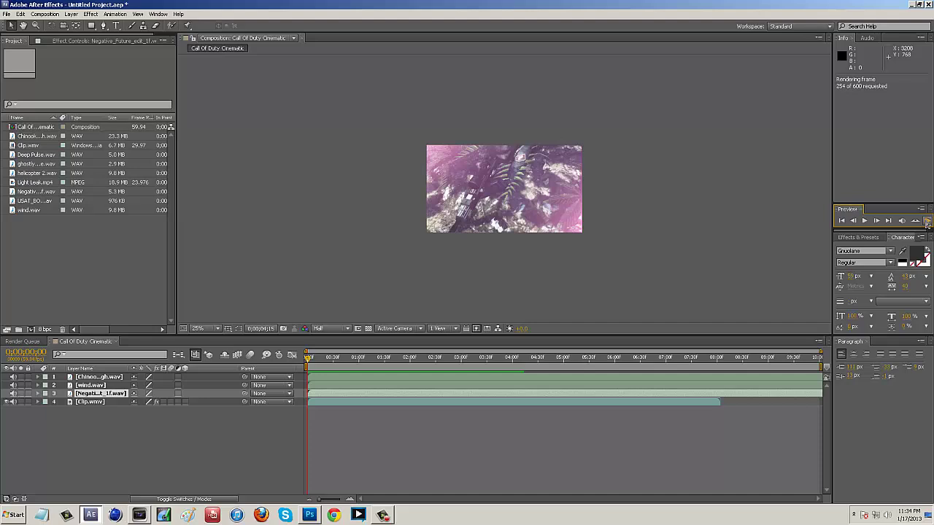
{"action": "left_click", "coordinate": [926, 221]}
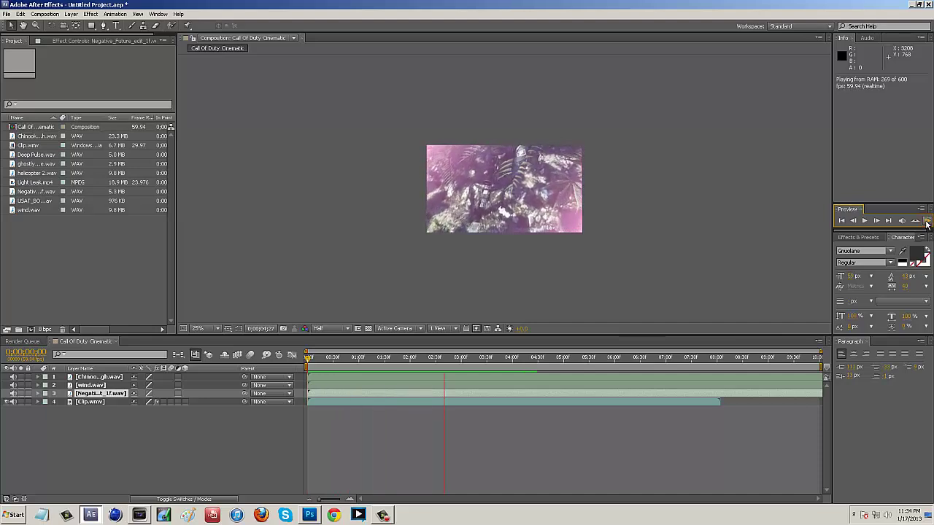
{"action": "left_click", "coordinate": [926, 222]}
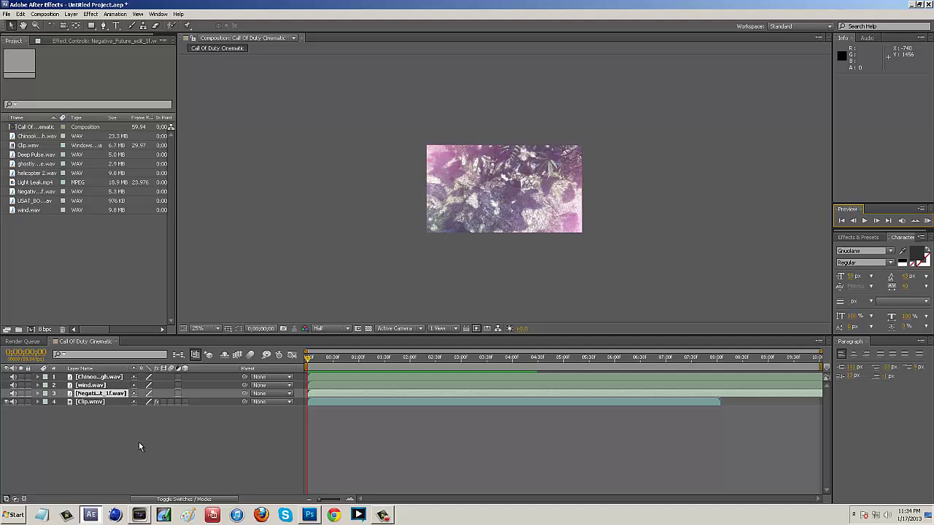
{"action": "left_click", "coordinate": [121, 419]}
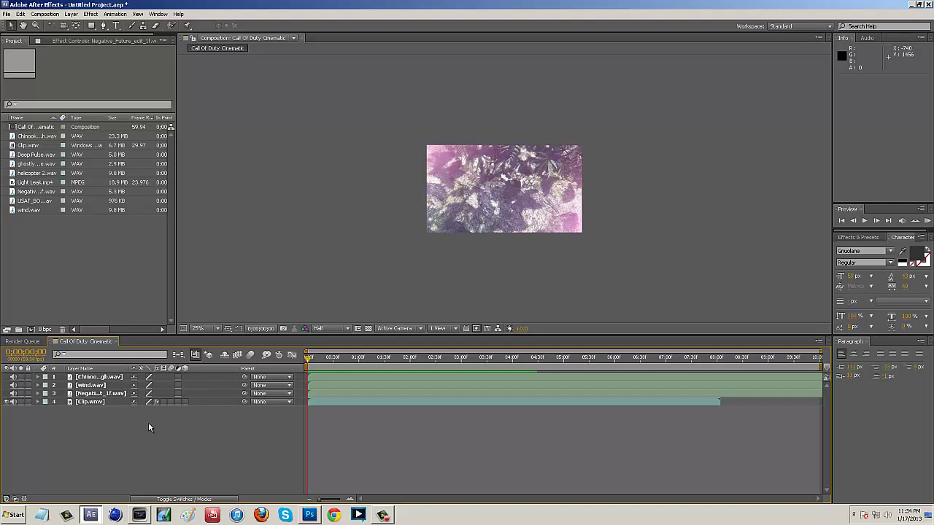
{"action": "left_click_drag", "start_coordinate": [145, 429], "coordinate": [73, 373]}
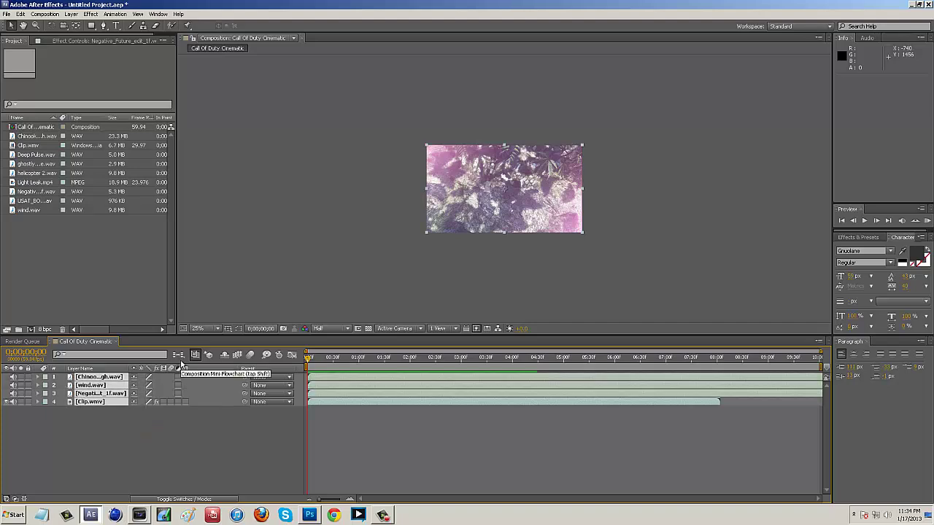
Pre-compose the four selected layers into a nested composition named COMP, moving all attributes
{"action": "key", "text": "ctrl+shift+c"}
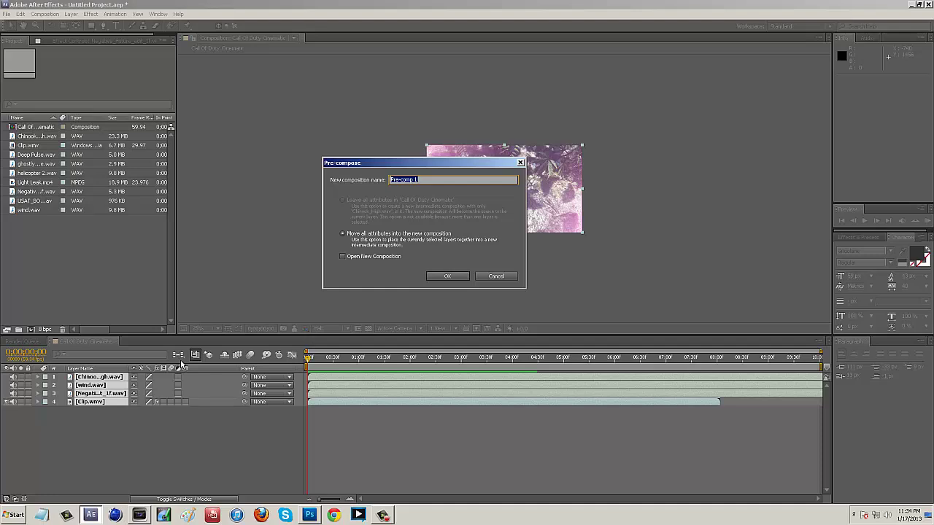
{"action": "type", "text": "COMP"}
{"action": "key", "text": "Return"}
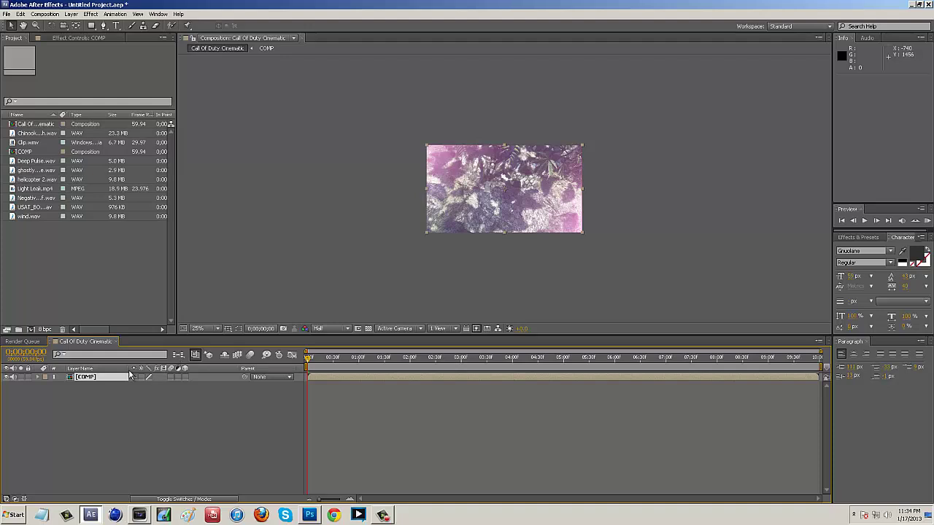
Keyframe COMP's Opacity at 0% at the start and 100% around 1.5 seconds
{"action": "left_click", "coordinate": [89, 378]}
{"action": "key", "text": "t"}
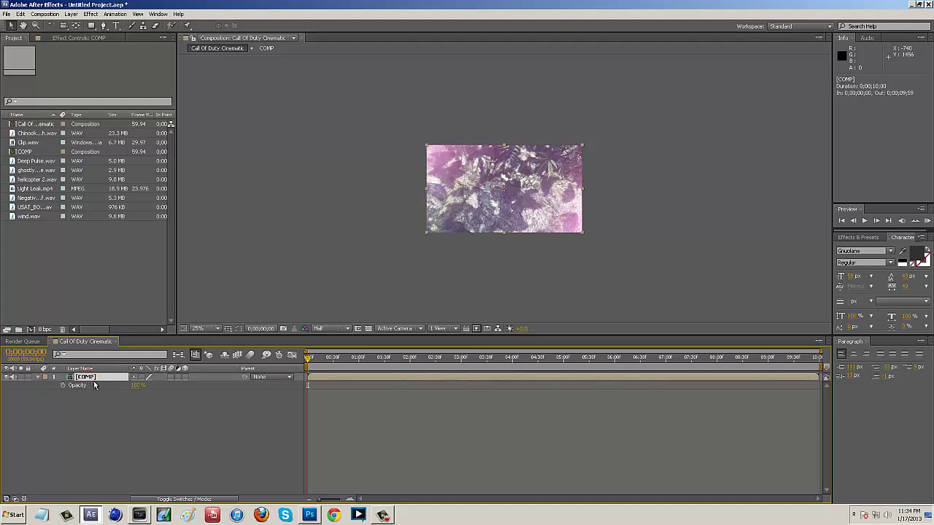
{"action": "left_click", "coordinate": [138, 385]}
{"action": "type", "text": "0"}
{"action": "key", "text": "Return"}
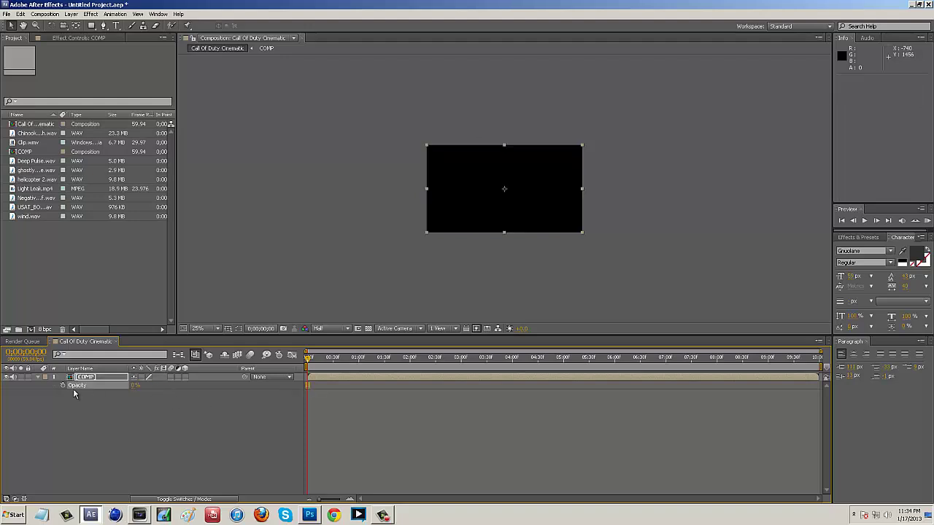
{"action": "left_click", "coordinate": [64, 385]}
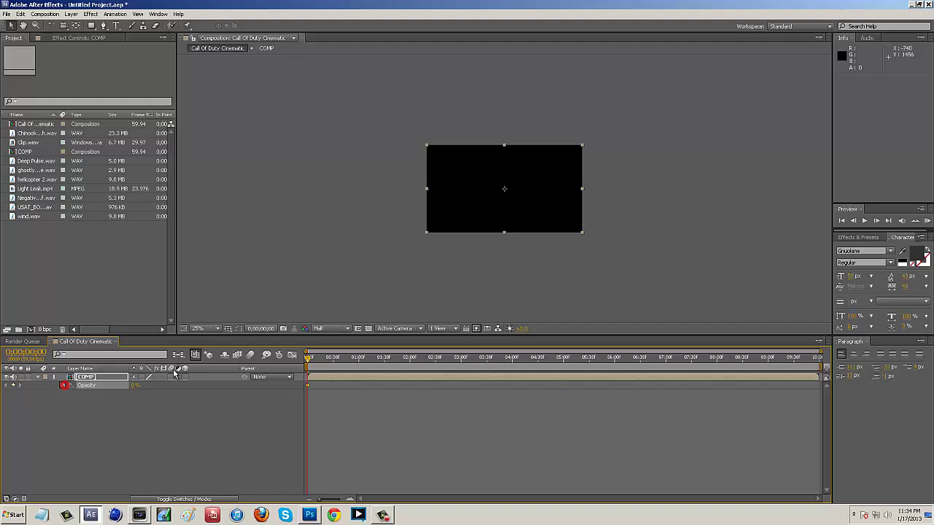
{"action": "left_click_drag", "start_coordinate": [307, 359], "coordinate": [385, 372]}
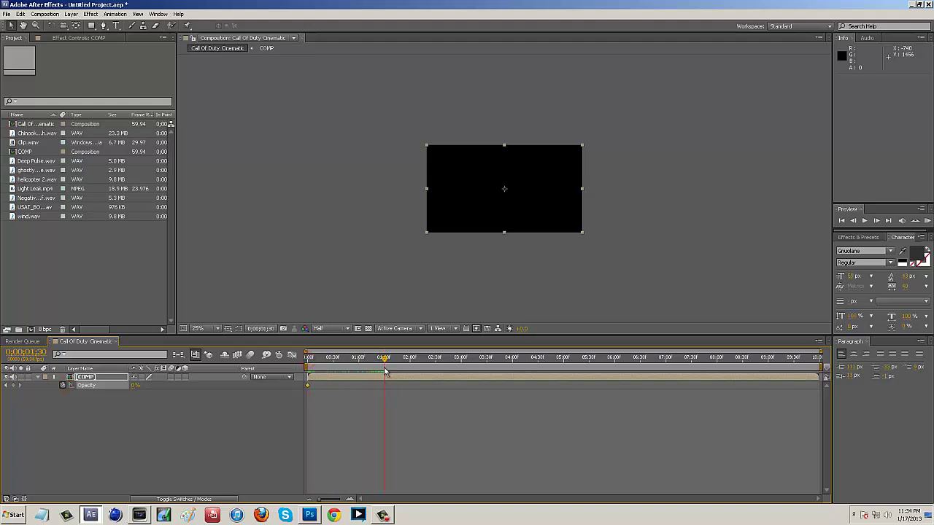
{"action": "left_click", "coordinate": [135, 387]}
{"action": "type", "text": "0;"}
{"action": "type", "text": "00"}
{"action": "key", "text": "Return"}
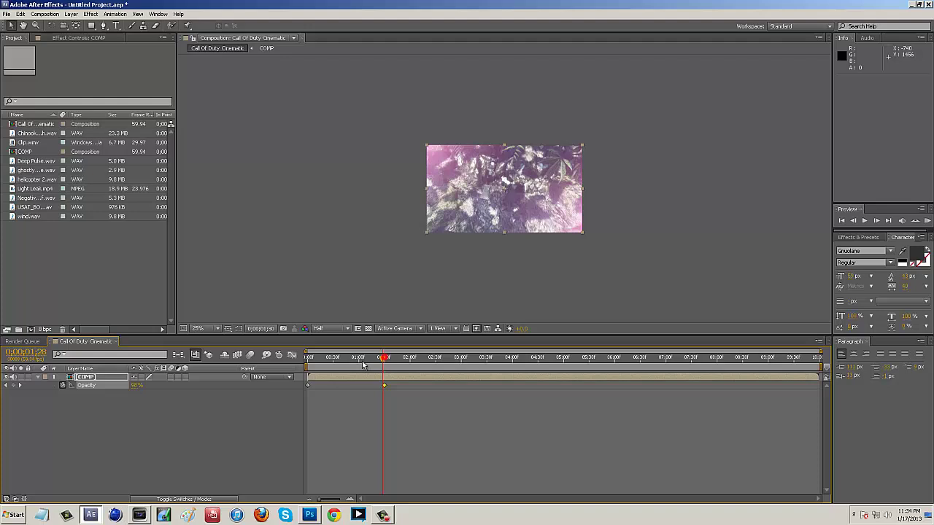
Hold 100% opacity with a keyframe at 7 seconds and fade to 0% at about 8 seconds
{"action": "left_click_drag", "start_coordinate": [353, 358], "coordinate": [666, 376]}
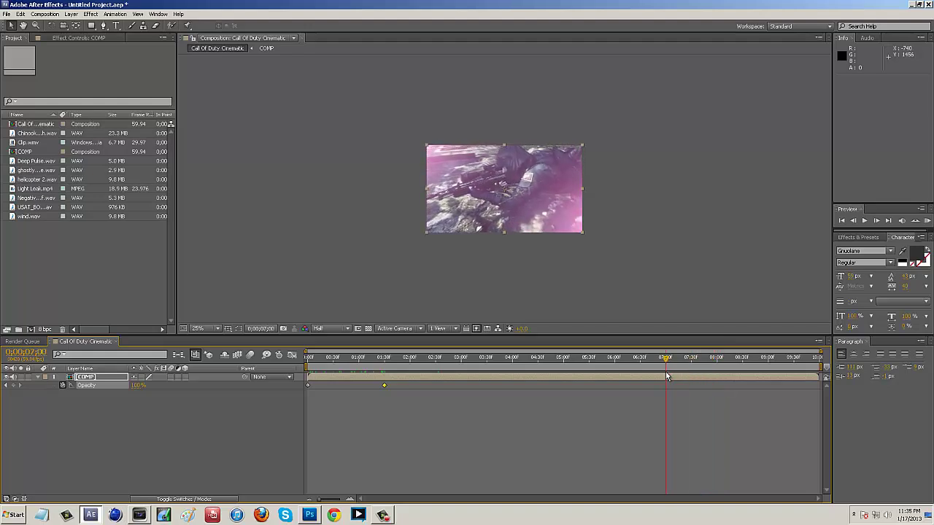
{"action": "left_click", "coordinate": [12, 385]}
{"action": "left_click_drag", "start_coordinate": [665, 358], "coordinate": [717, 361]}
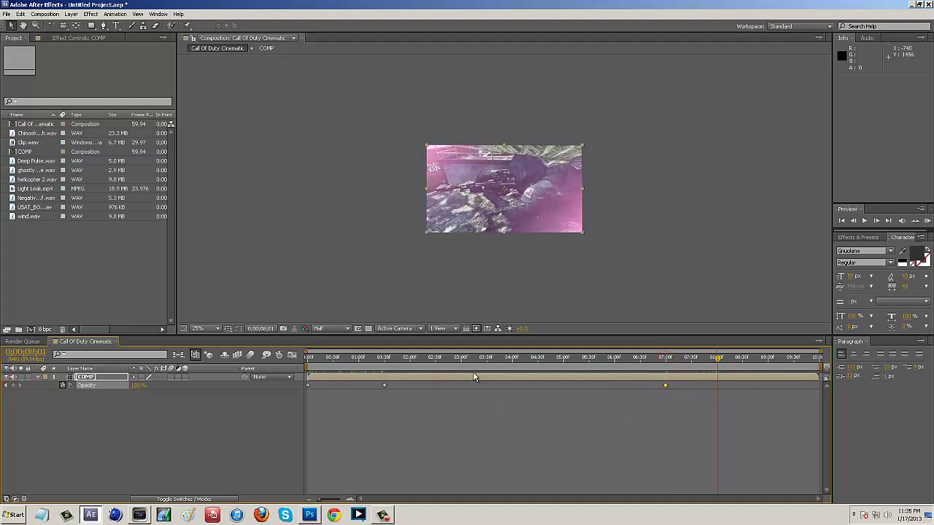
{"action": "left_click", "coordinate": [138, 386]}
{"action": "type", "text": "0"}
{"action": "key", "text": "Return"}
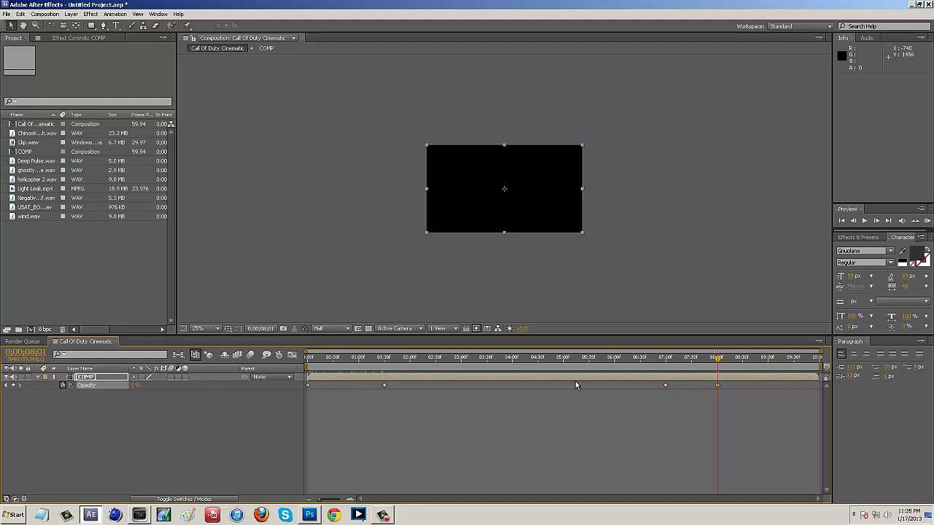
{"action": "left_click_drag", "start_coordinate": [717, 359], "coordinate": [309, 362]}
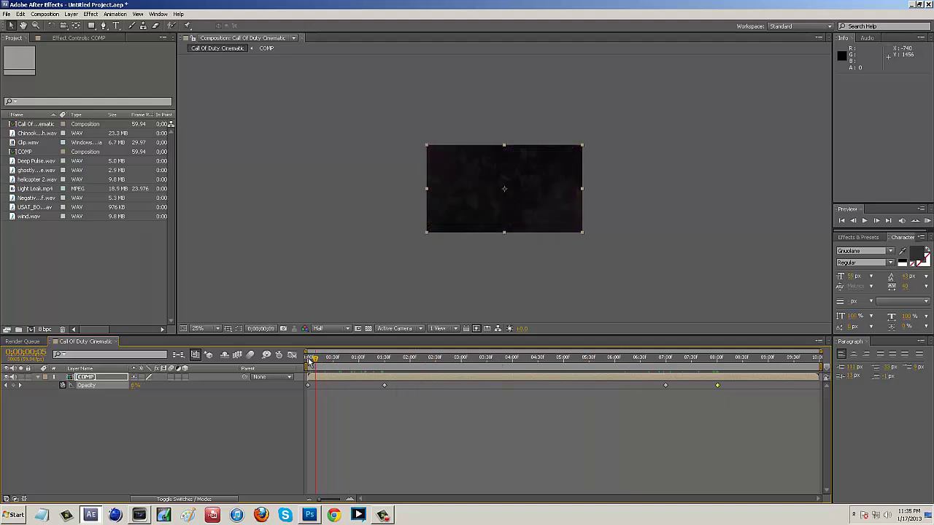
{"action": "left_click", "coordinate": [406, 399]}
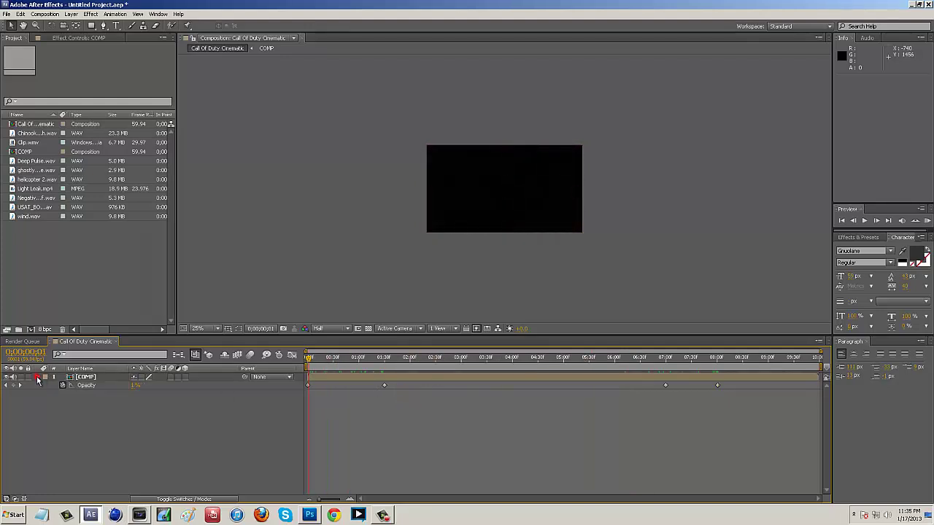
Open the nested COMP composition and move the current time to about 7 seconds
{"action": "left_click", "coordinate": [38, 377]}
{"action": "left_click", "coordinate": [38, 377]}
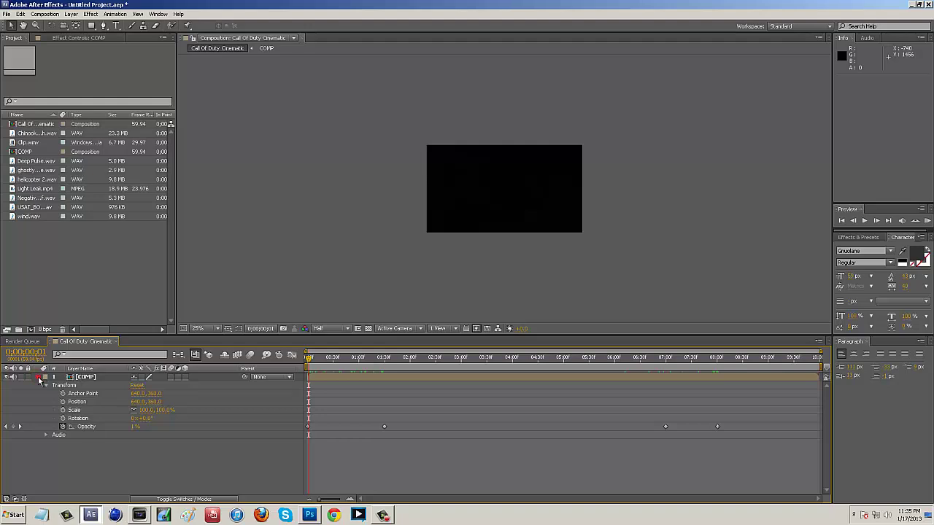
{"action": "left_click", "coordinate": [38, 377]}
{"action": "double_click", "coordinate": [78, 376]}
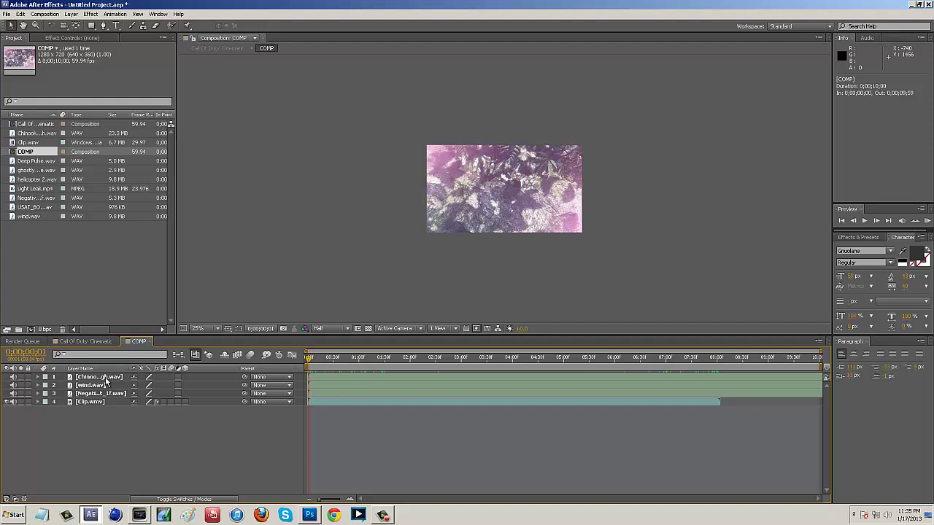
{"action": "left_click", "coordinate": [105, 379]}
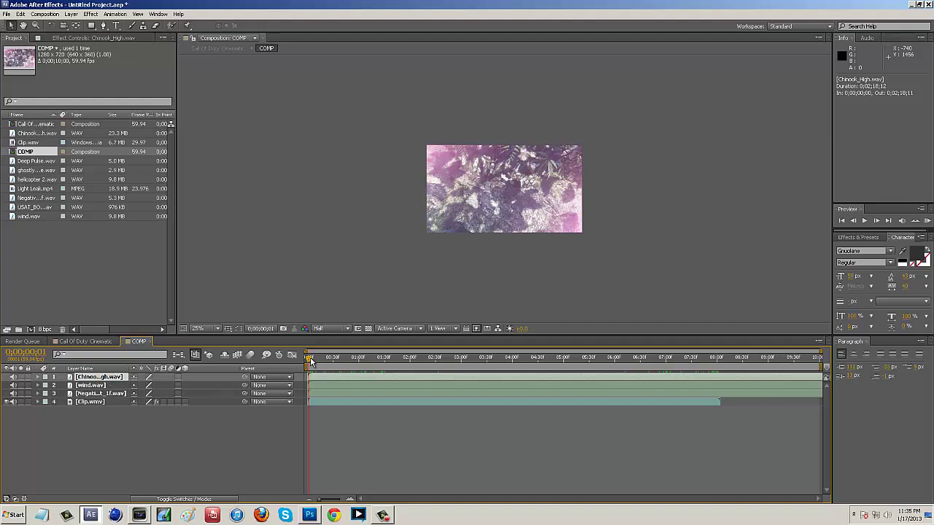
{"action": "left_click_drag", "start_coordinate": [310, 357], "coordinate": [667, 341]}
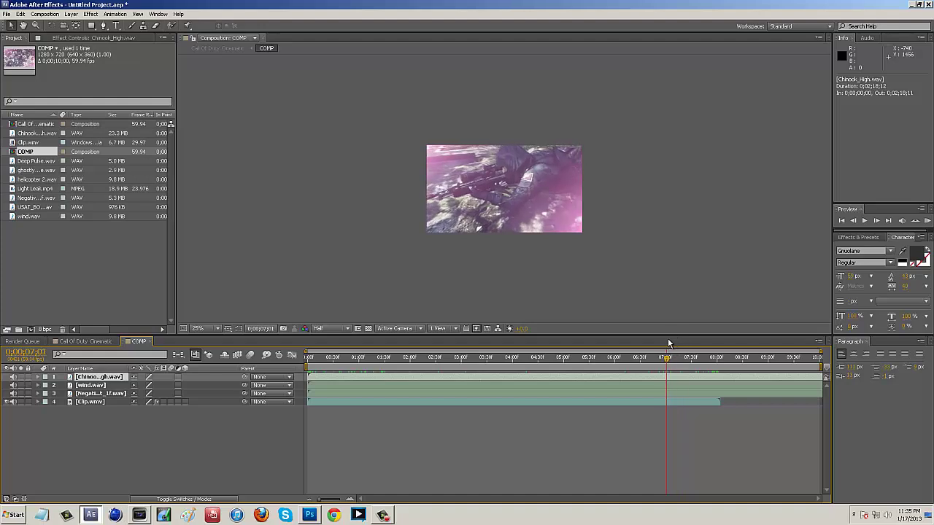
Add 0 dB Audio Levels keyframes at 7 seconds on Chinook_High.wav, wind.wav and the third audio layer
{"action": "left_click", "coordinate": [39, 378]}
{"action": "left_click", "coordinate": [45, 386]}
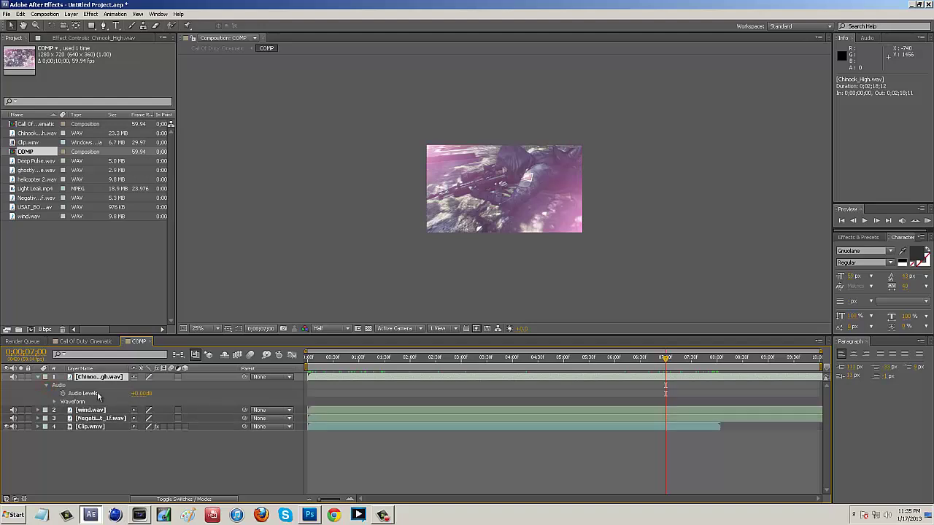
{"action": "left_click", "coordinate": [62, 393]}
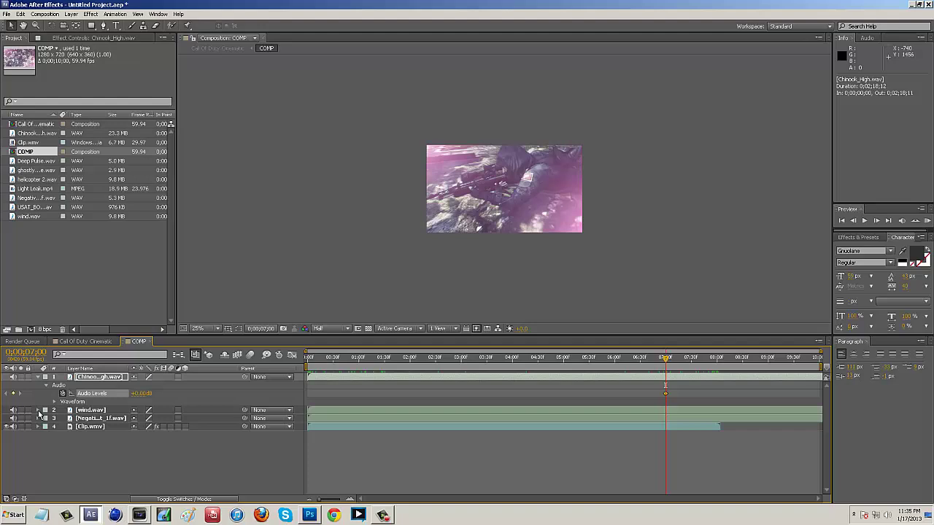
{"action": "left_click", "coordinate": [39, 410]}
{"action": "left_click", "coordinate": [46, 418]}
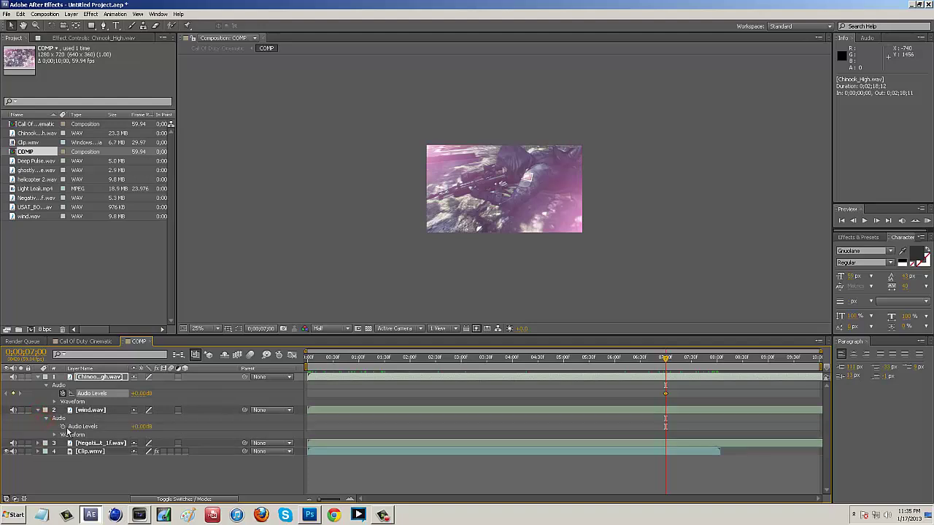
{"action": "left_click", "coordinate": [63, 426]}
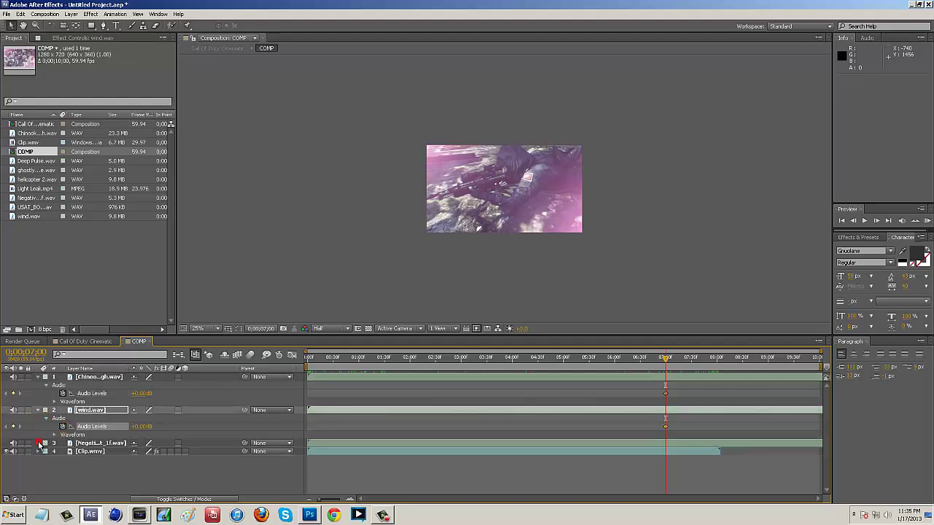
{"action": "left_click", "coordinate": [39, 443]}
{"action": "left_click", "coordinate": [46, 451]}
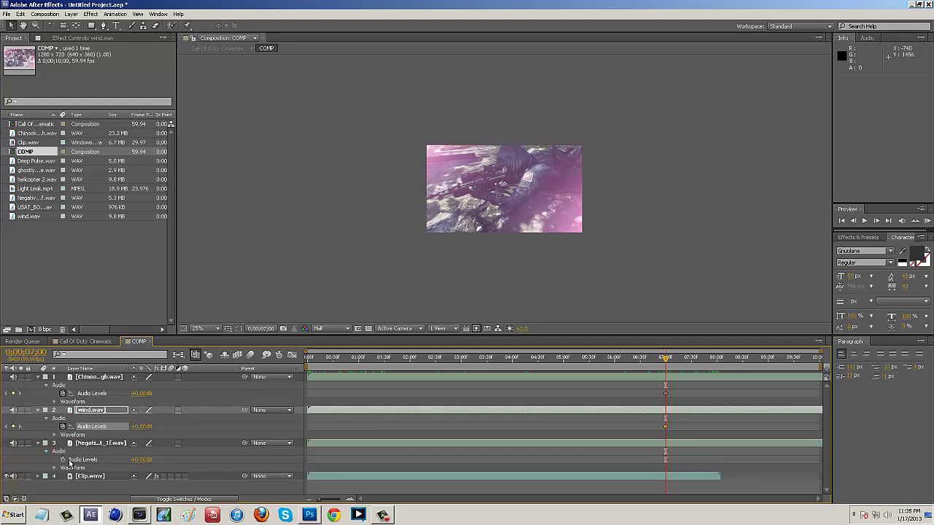
{"action": "left_click", "coordinate": [62, 459]}
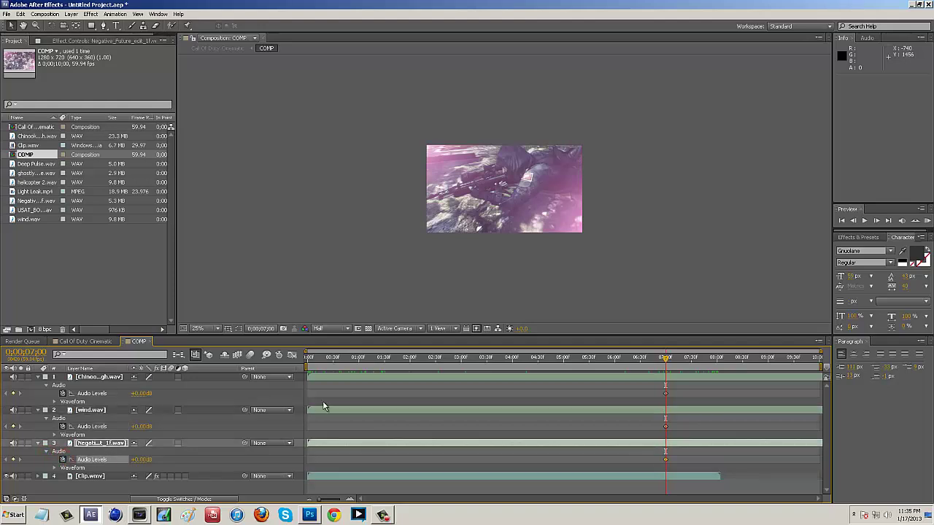
At 8 seconds, lower the three audio levels, the third to about -48 dB, then return to start
{"action": "left_click", "coordinate": [30, 352]}
{"action": "type", "text": "800"}
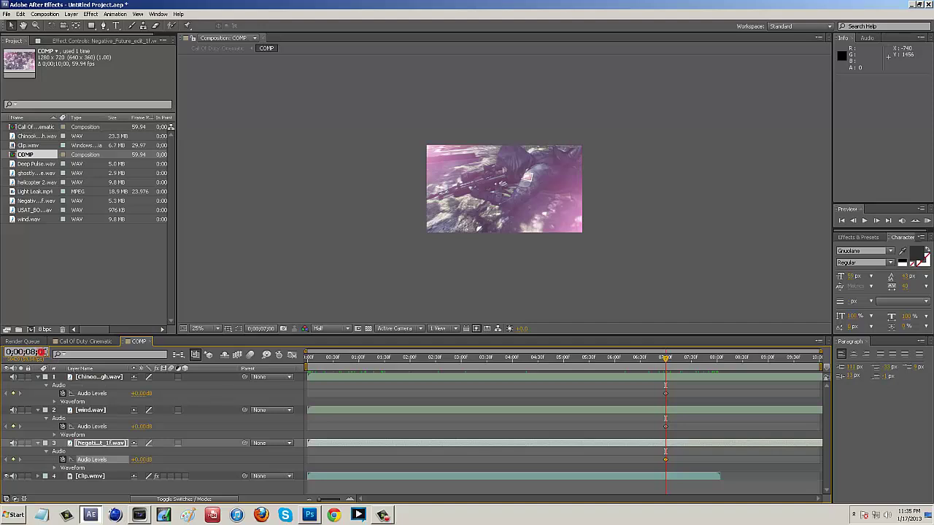
{"action": "key", "text": "Return"}
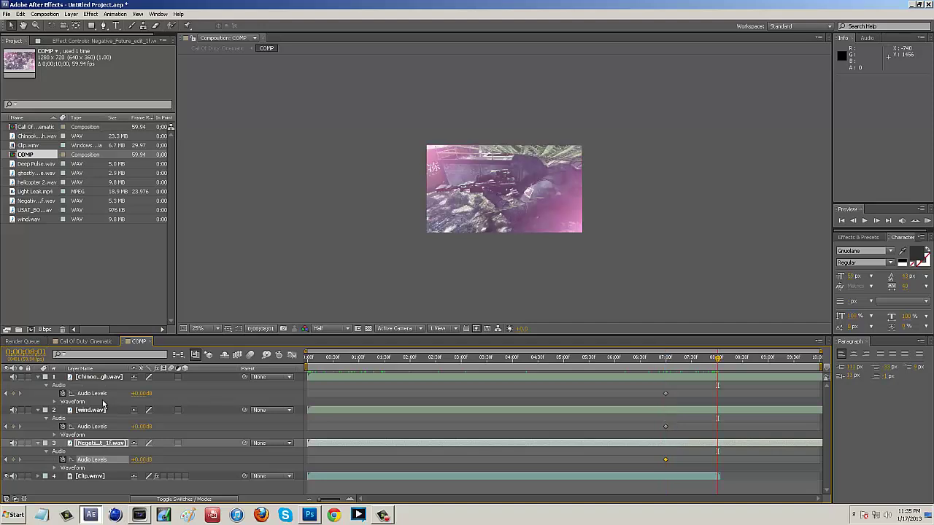
{"action": "left_click_drag", "start_coordinate": [138, 393], "coordinate": [141, 393]}
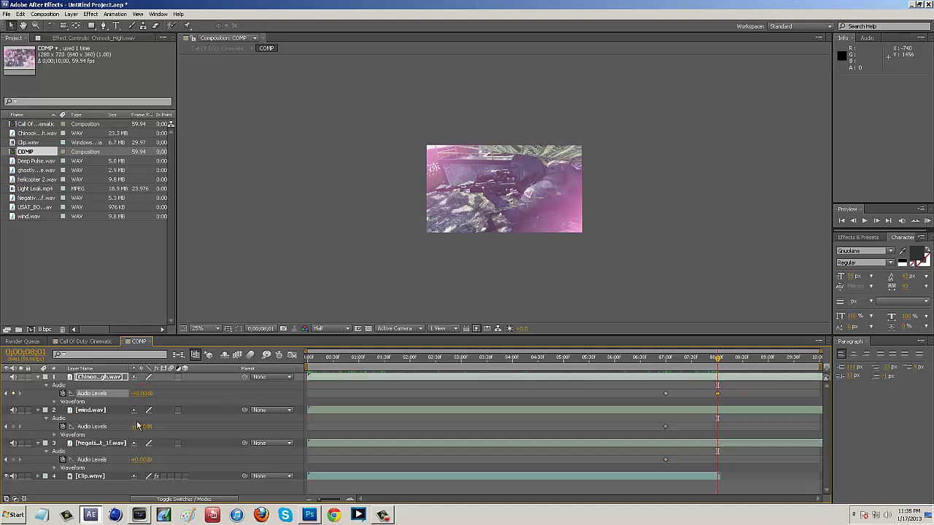
{"action": "left_click", "coordinate": [138, 426]}
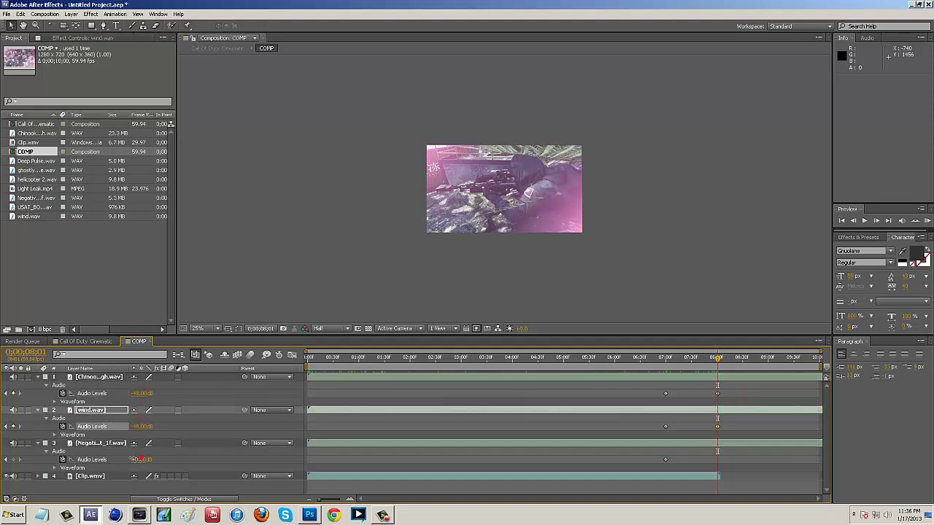
{"action": "left_click_drag", "start_coordinate": [139, 460], "coordinate": [117, 460]}
{"action": "left_click_drag", "start_coordinate": [719, 358], "coordinate": [693, 360]}
{"action": "key", "text": "Home"}
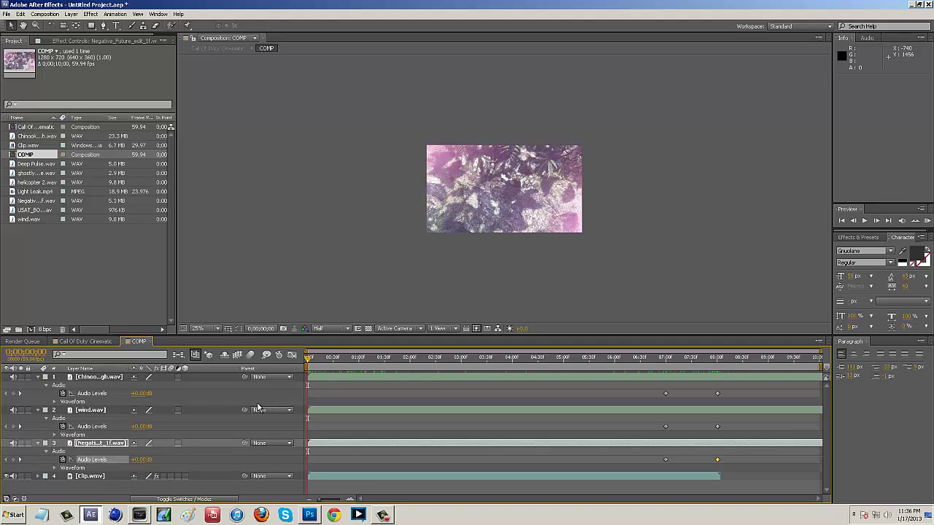
Collapse the expanded properties of all three audio layers
{"action": "left_click", "coordinate": [38, 378]}
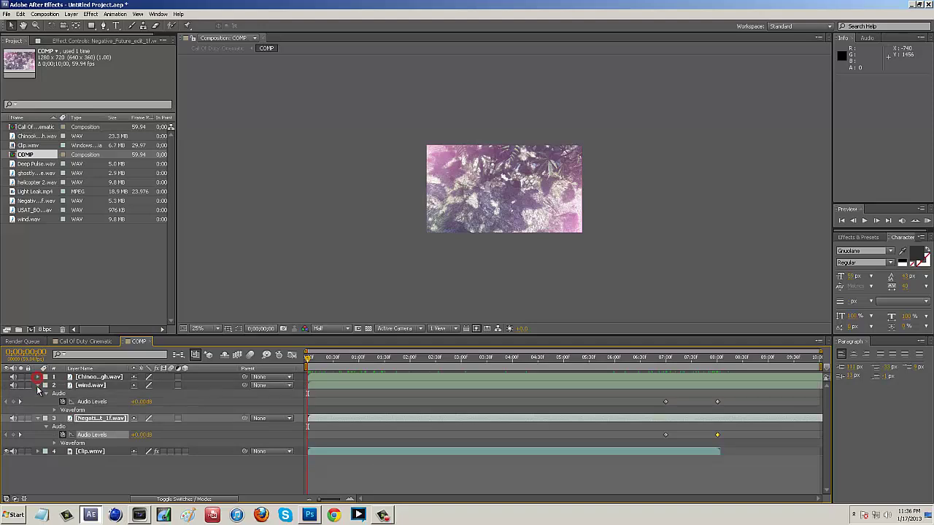
{"action": "left_click", "coordinate": [37, 387]}
{"action": "left_click", "coordinate": [37, 394]}
{"action": "left_click", "coordinate": [55, 424]}
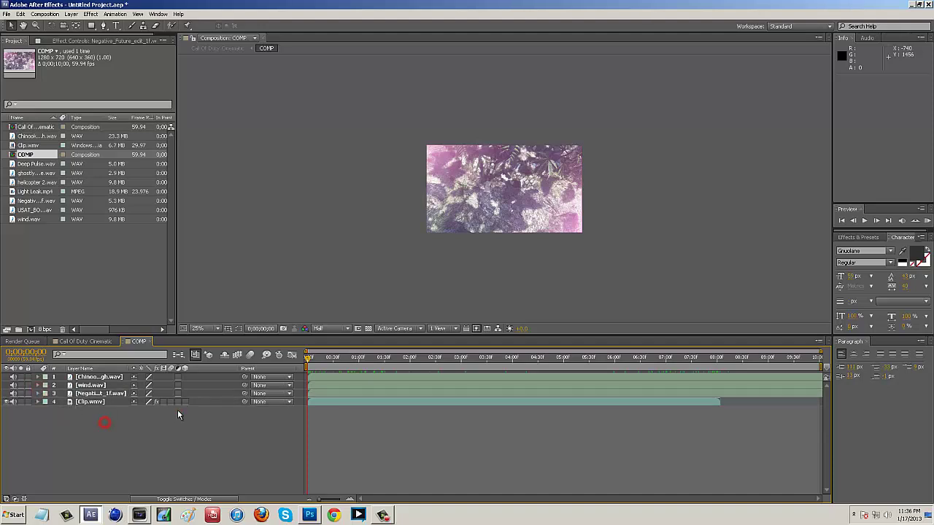
Add COMP to the Render Queue and set its output module format to H.264
{"action": "left_click", "coordinate": [45, 15]}
{"action": "left_click", "coordinate": [46, 69]}
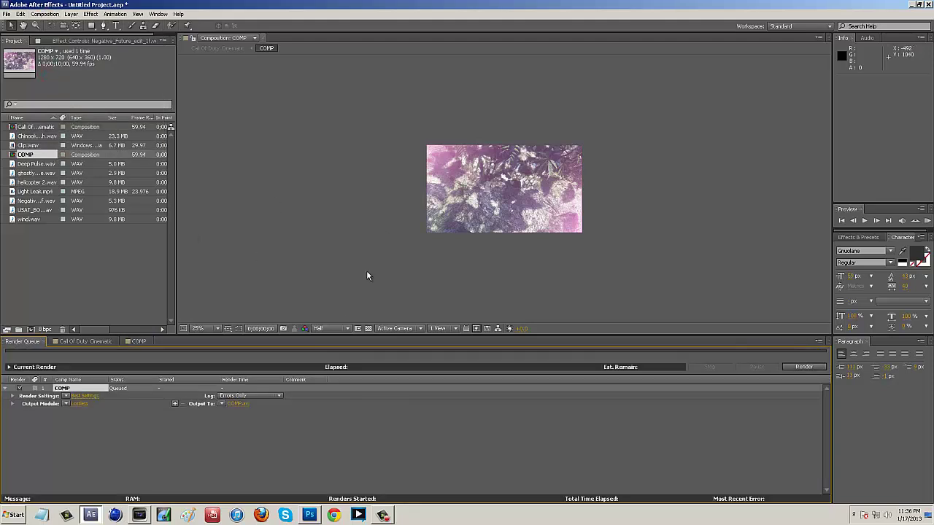
{"action": "left_click", "coordinate": [78, 404]}
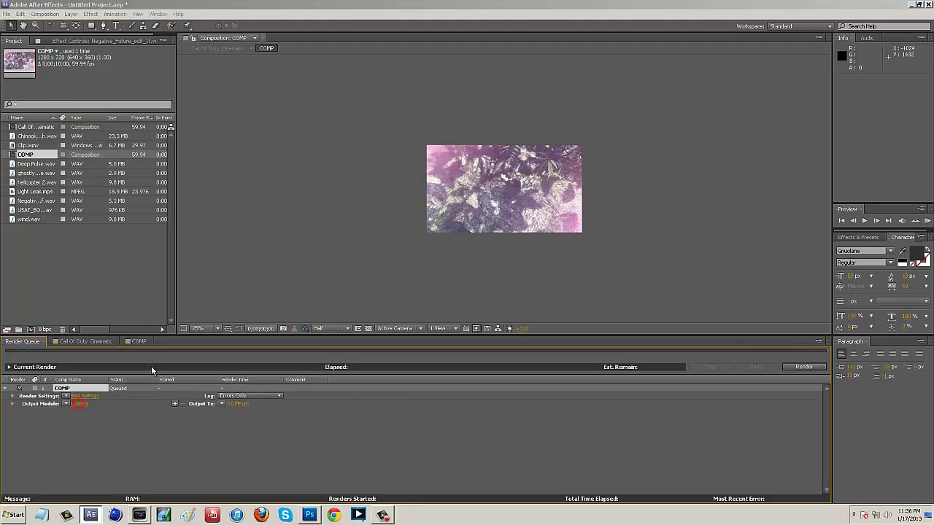
{"action": "left_click", "coordinate": [358, 69]}
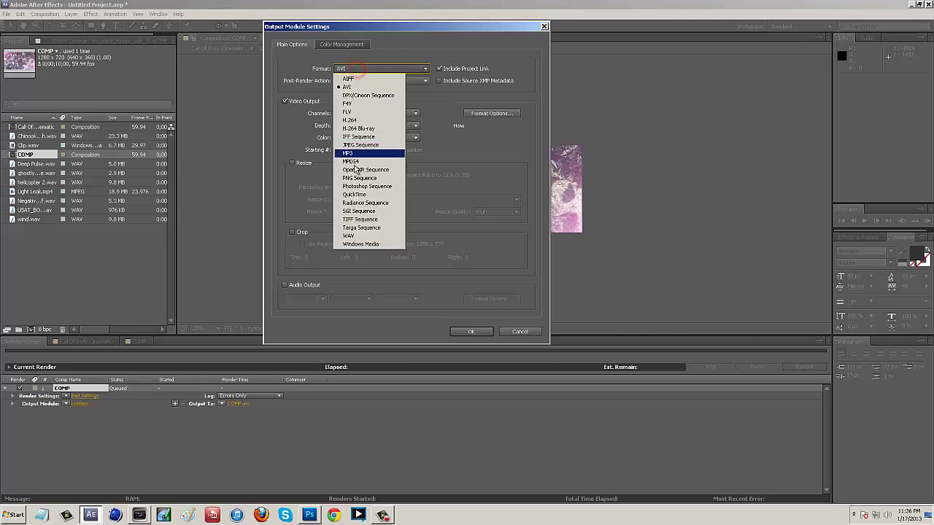
{"action": "left_click", "coordinate": [366, 120]}
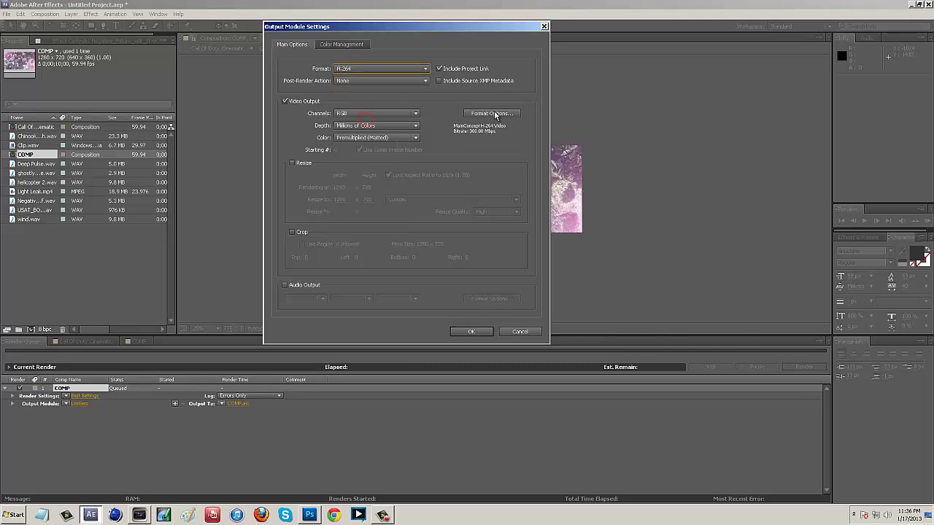
{"action": "left_click", "coordinate": [493, 114]}
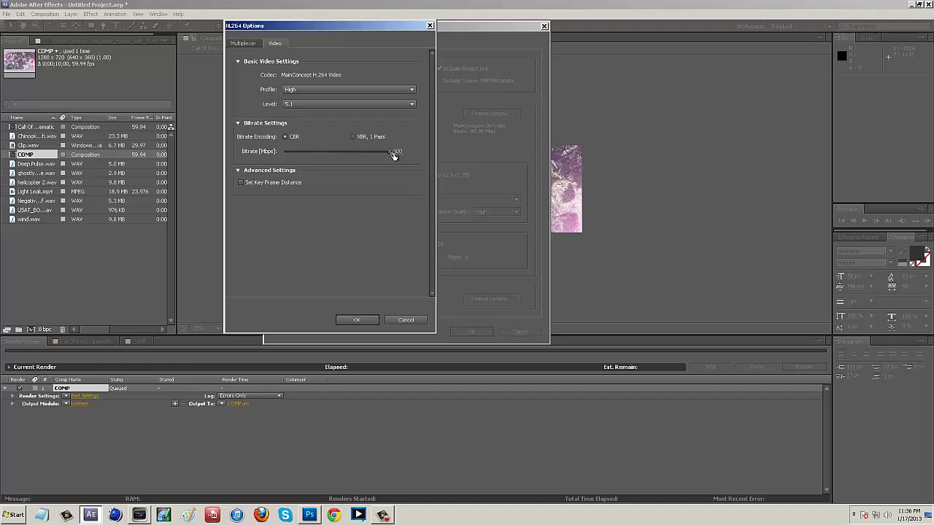
Enable audio output and set the AAC audio bitrate to 320 kbps
{"action": "left_click", "coordinate": [341, 318]}
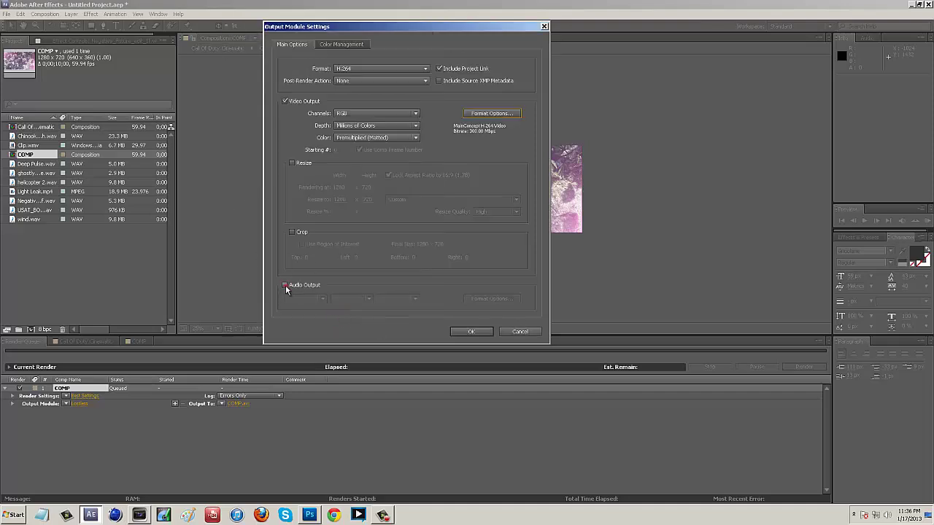
{"action": "left_click", "coordinate": [286, 285]}
{"action": "left_click", "coordinate": [494, 301]}
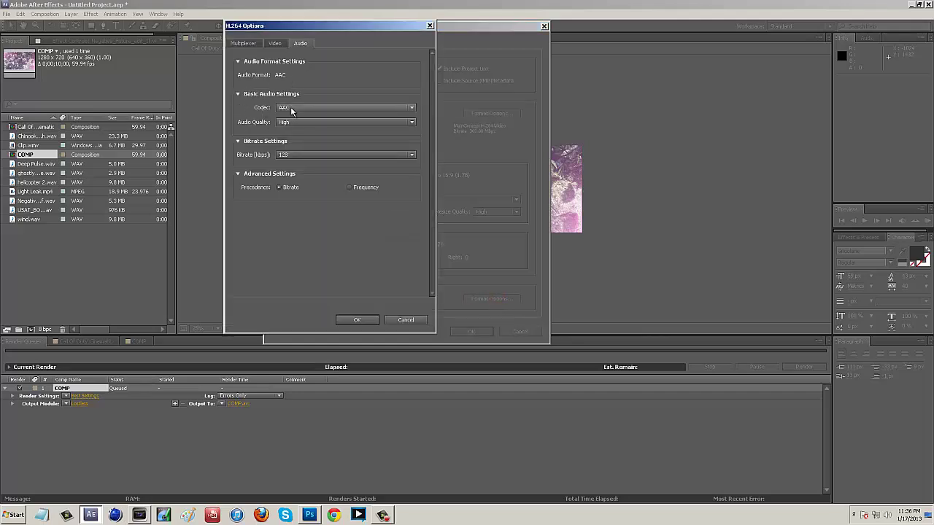
{"action": "left_click", "coordinate": [289, 155]}
{"action": "left_click", "coordinate": [287, 315]}
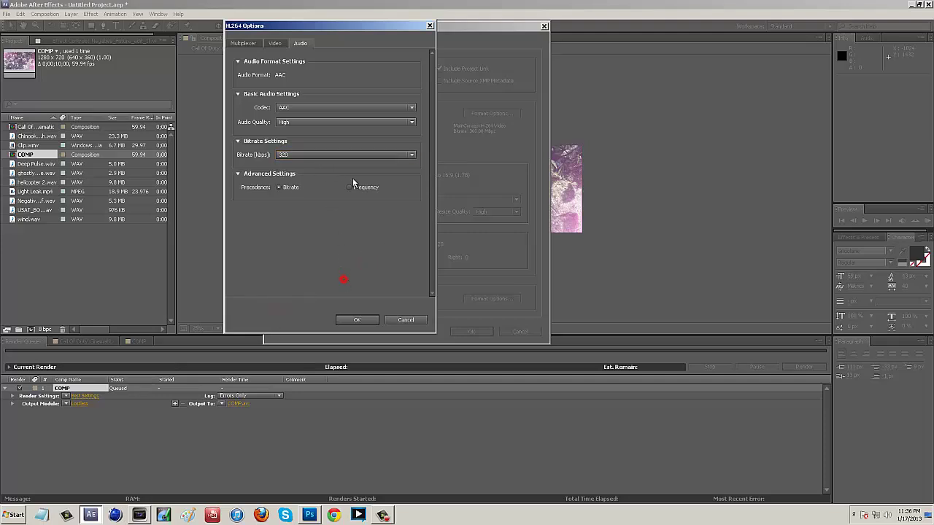
Keep MP4 multiplexing with Standard stream compatibility and confirm the H.264 options
{"action": "left_click", "coordinate": [275, 43]}
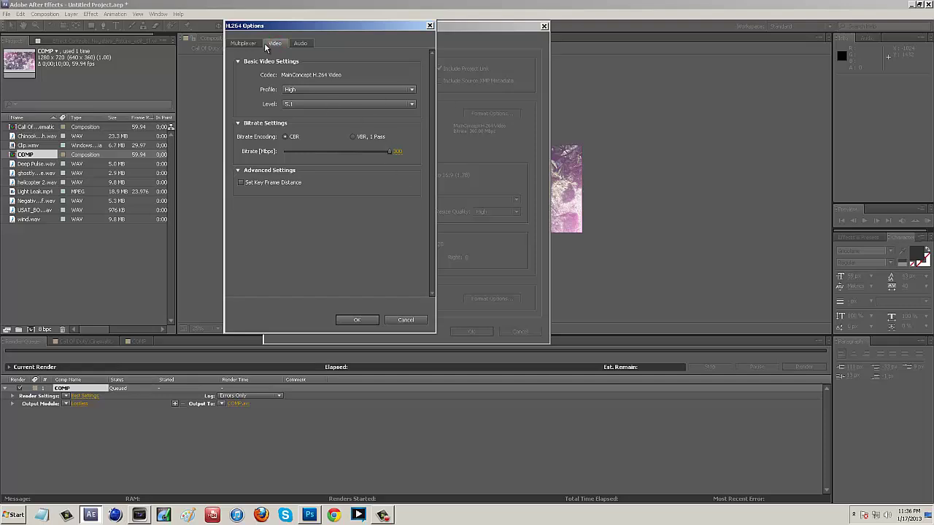
{"action": "left_click", "coordinate": [254, 43]}
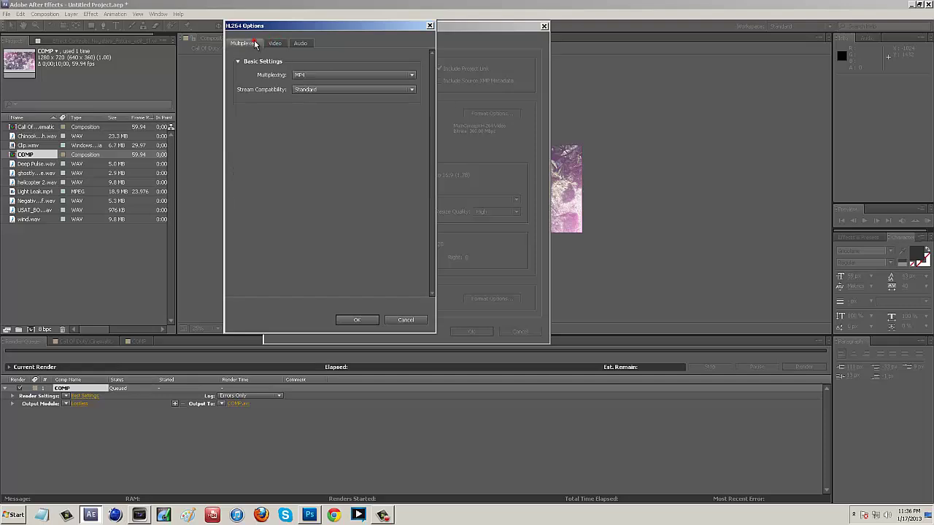
{"action": "left_click", "coordinate": [317, 75]}
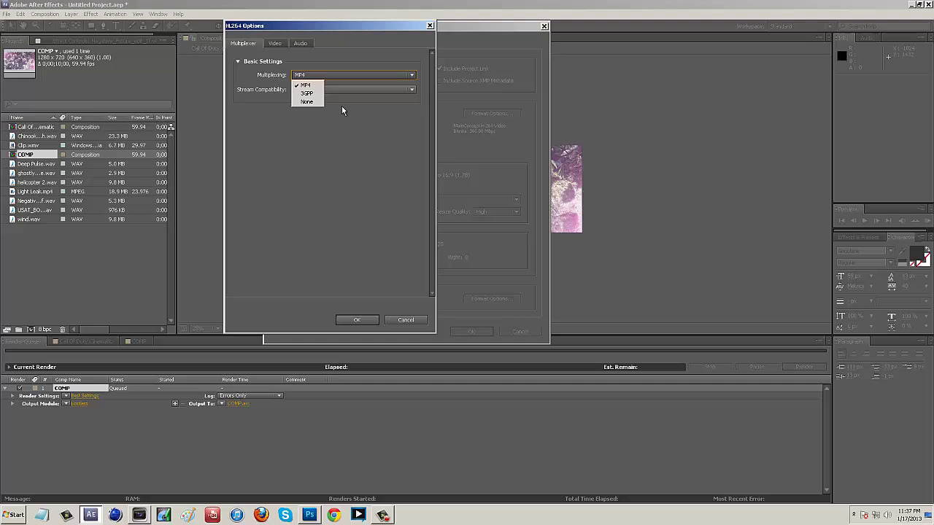
{"action": "left_click", "coordinate": [356, 125]}
{"action": "left_click", "coordinate": [306, 92]}
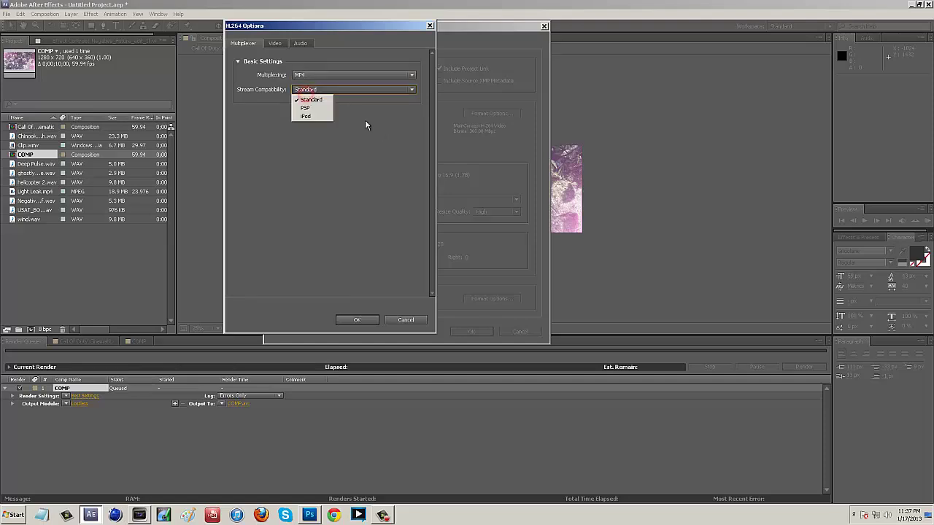
{"action": "left_click", "coordinate": [381, 127]}
{"action": "left_click", "coordinate": [330, 93]}
{"action": "left_click", "coordinate": [353, 116]}
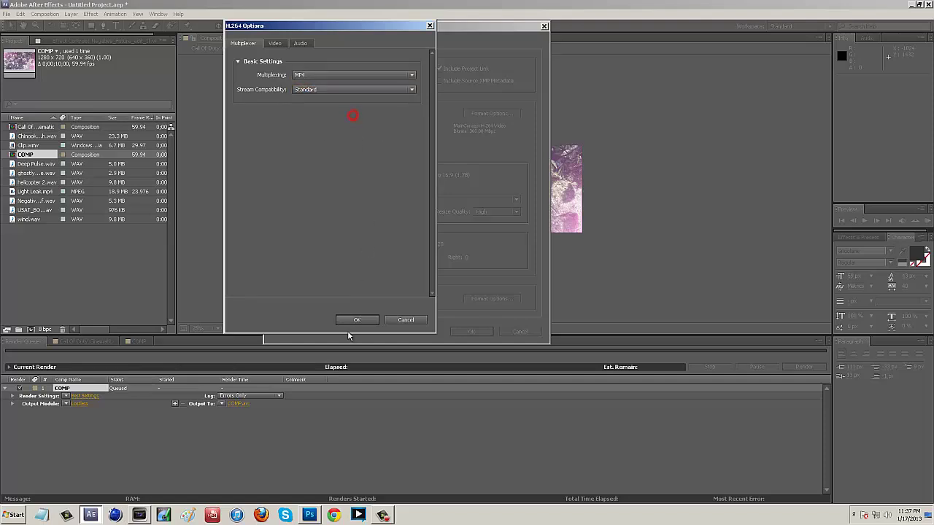
{"action": "left_click", "coordinate": [357, 321]}
Start rendering COMP to COMP.mp4, then stop the render and return to the COMP timeline
{"action": "left_click", "coordinate": [457, 333]}
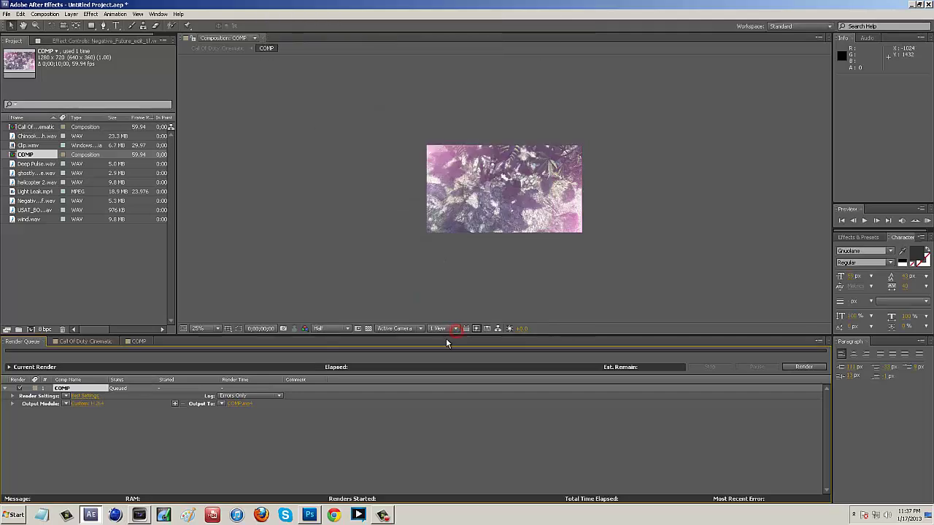
{"action": "left_click", "coordinate": [797, 367]}
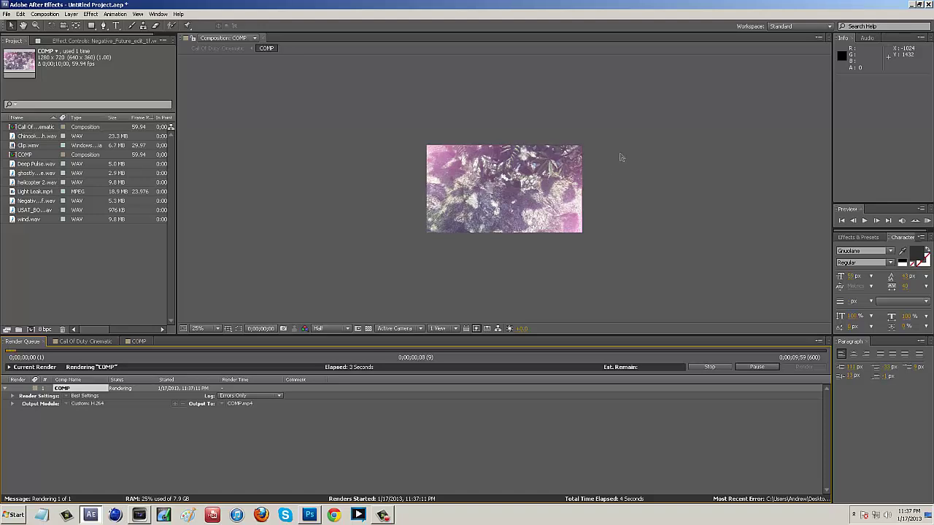
{"action": "left_click", "coordinate": [315, 299]}
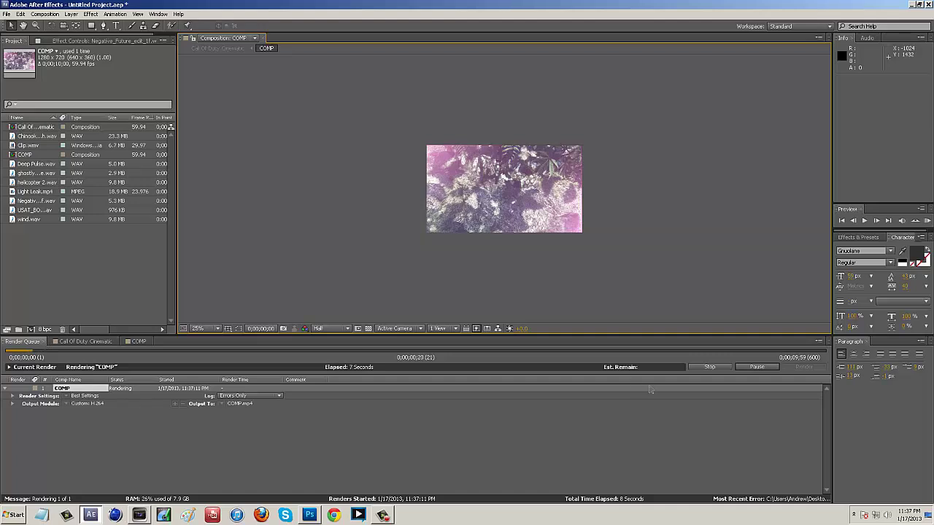
{"action": "left_click", "coordinate": [717, 368]}
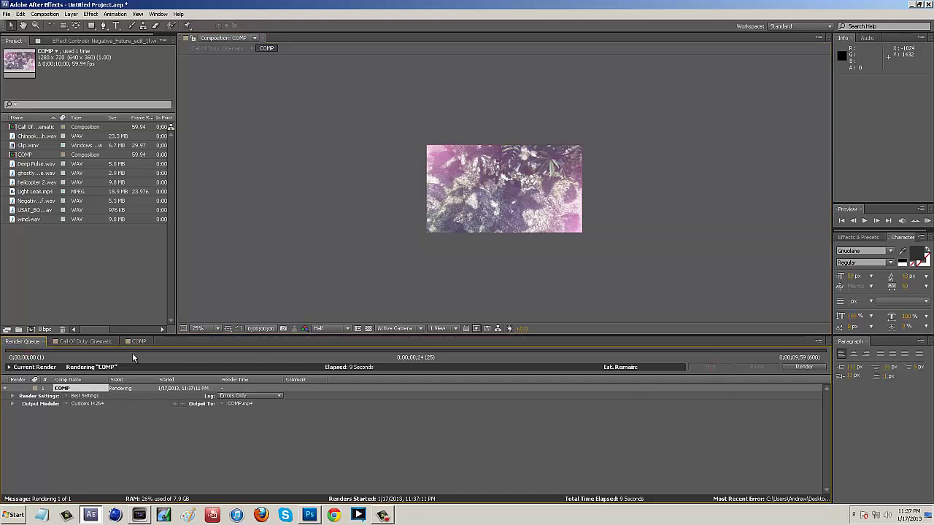
{"action": "left_click", "coordinate": [139, 341]}
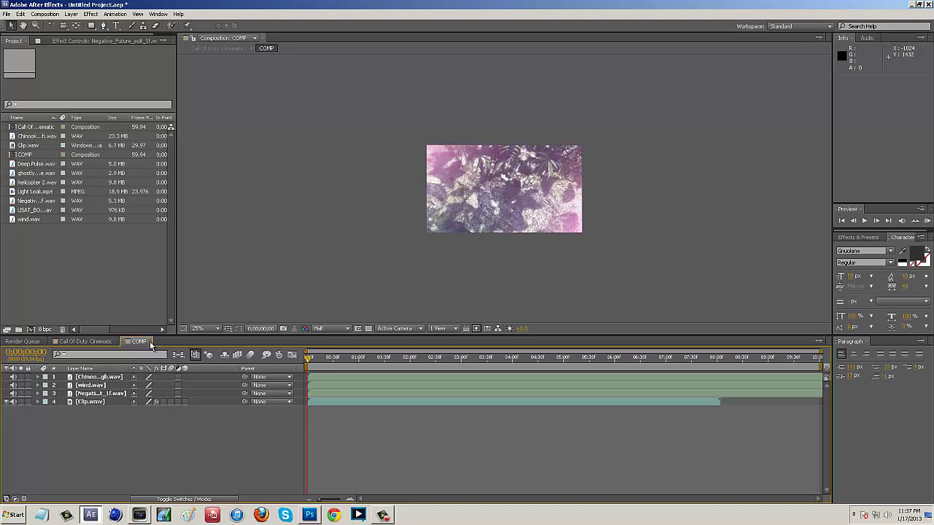
Preview the Call Of Duty Cinematic comp around five seconds in and add it to the render queue
{"action": "left_click", "coordinate": [102, 342]}
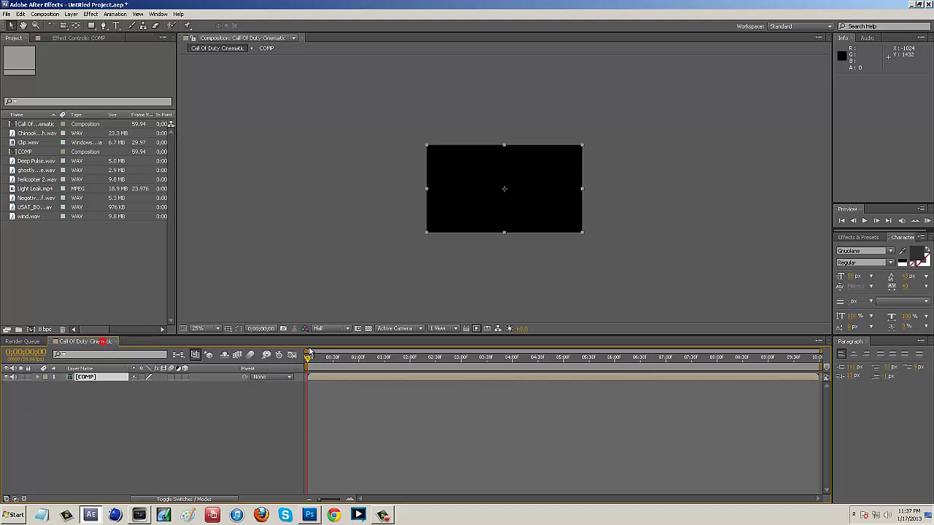
{"action": "left_click_drag", "start_coordinate": [310, 360], "coordinate": [290, 367]}
{"action": "left_click", "coordinate": [45, 15]}
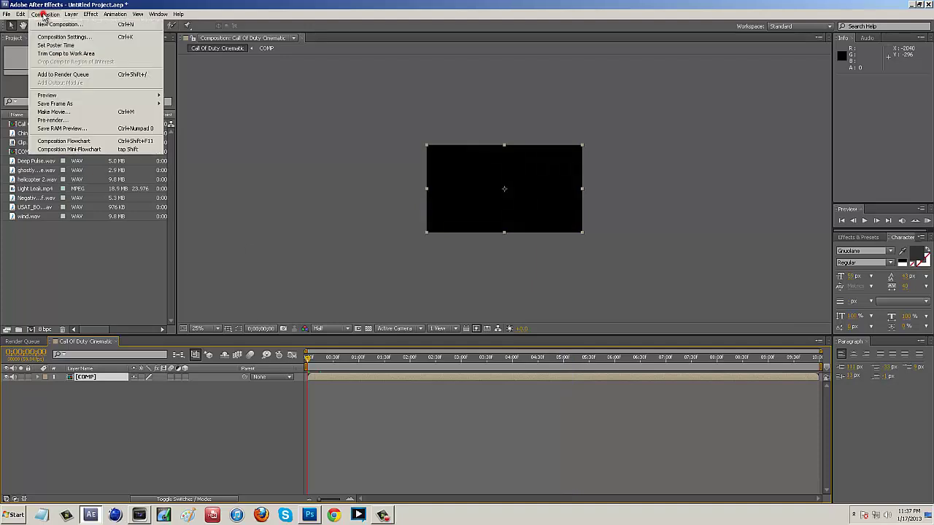
{"action": "left_click", "coordinate": [51, 73]}
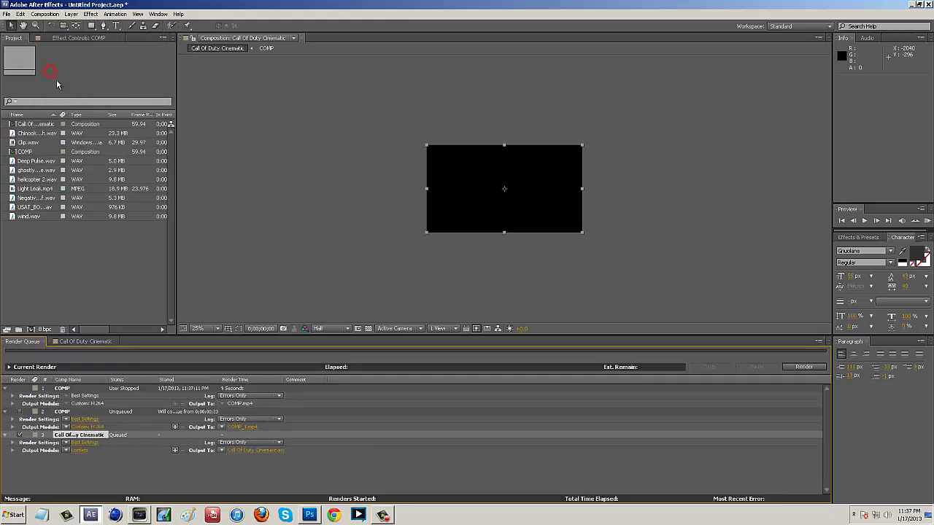
Delete both old COMP entries from the render queue
{"action": "left_click", "coordinate": [71, 390]}
{"action": "key", "text": "Delete"}
{"action": "left_click", "coordinate": [71, 390]}
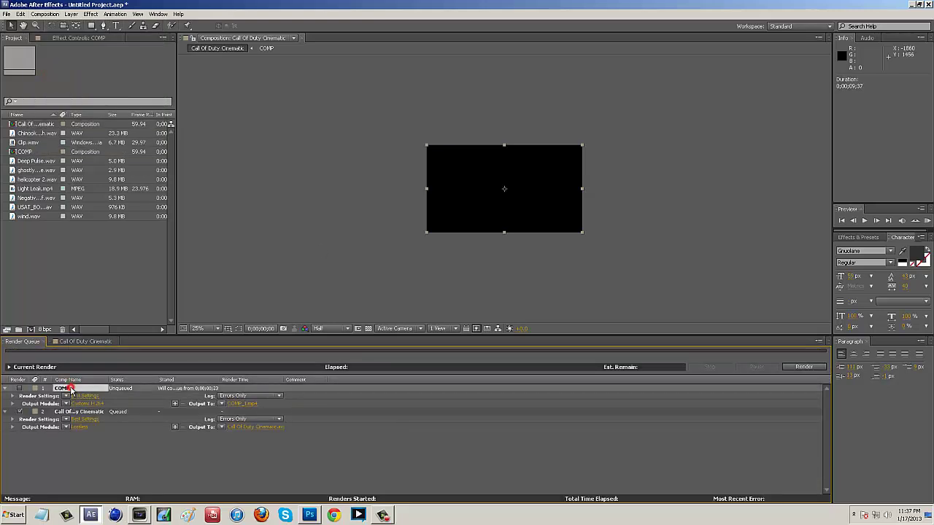
{"action": "key", "text": "Delete"}
Set the cinematic's output module to H.264 with audio output enabled
{"action": "left_click", "coordinate": [102, 424]}
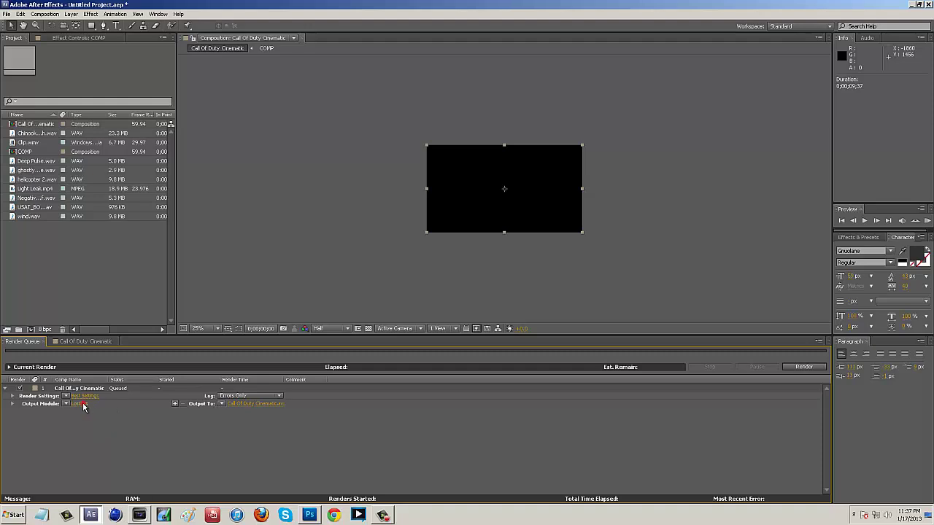
{"action": "left_click", "coordinate": [82, 405]}
{"action": "left_click", "coordinate": [357, 68]}
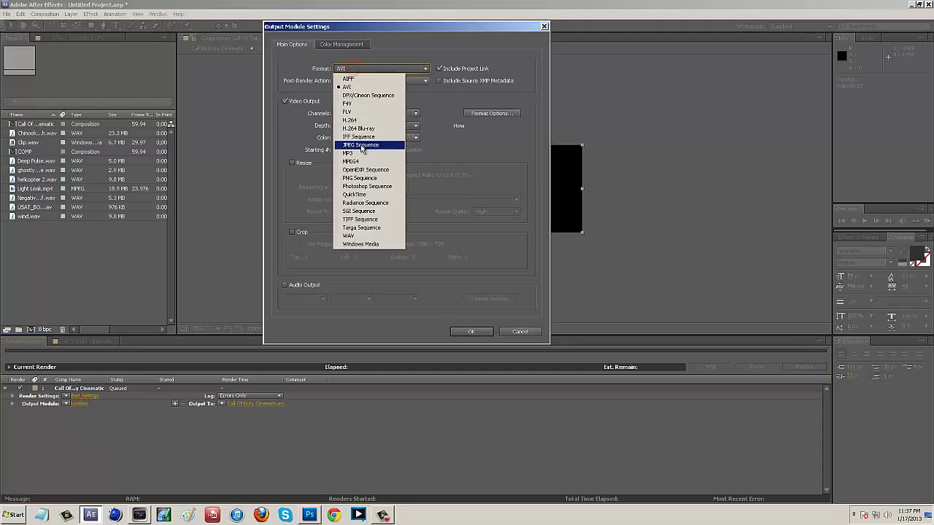
{"action": "left_click", "coordinate": [357, 120]}
{"action": "left_click", "coordinate": [285, 285]}
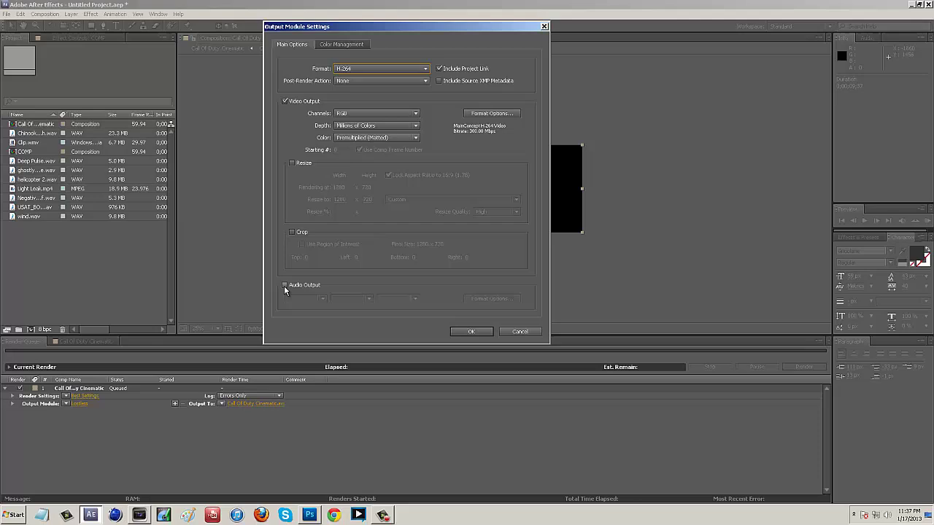
{"action": "left_click", "coordinate": [471, 332]}
{"action": "left_click", "coordinate": [806, 368]}
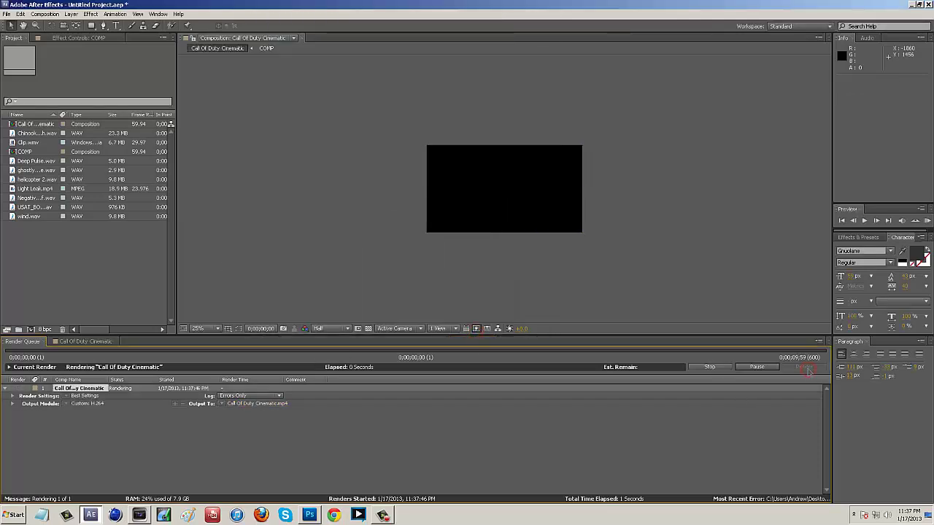